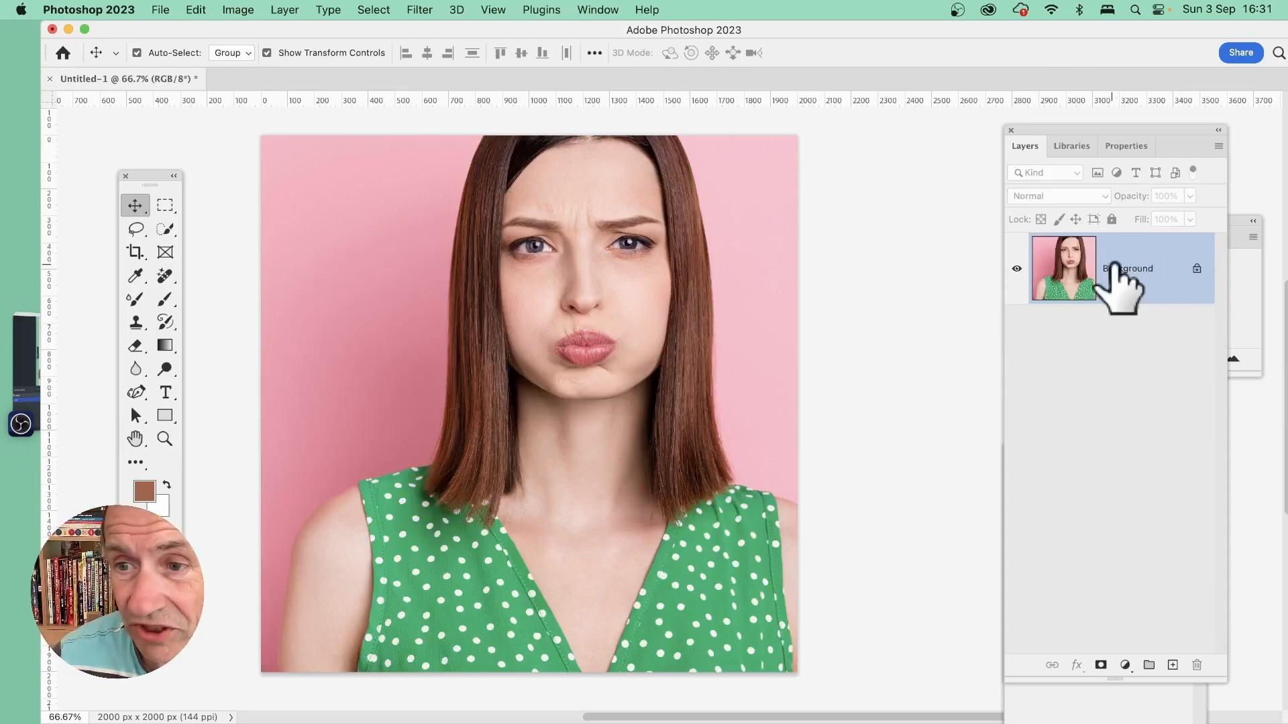
Unlock the Background layer to make it a regular layer and open its blending options
left_click(1196, 269)
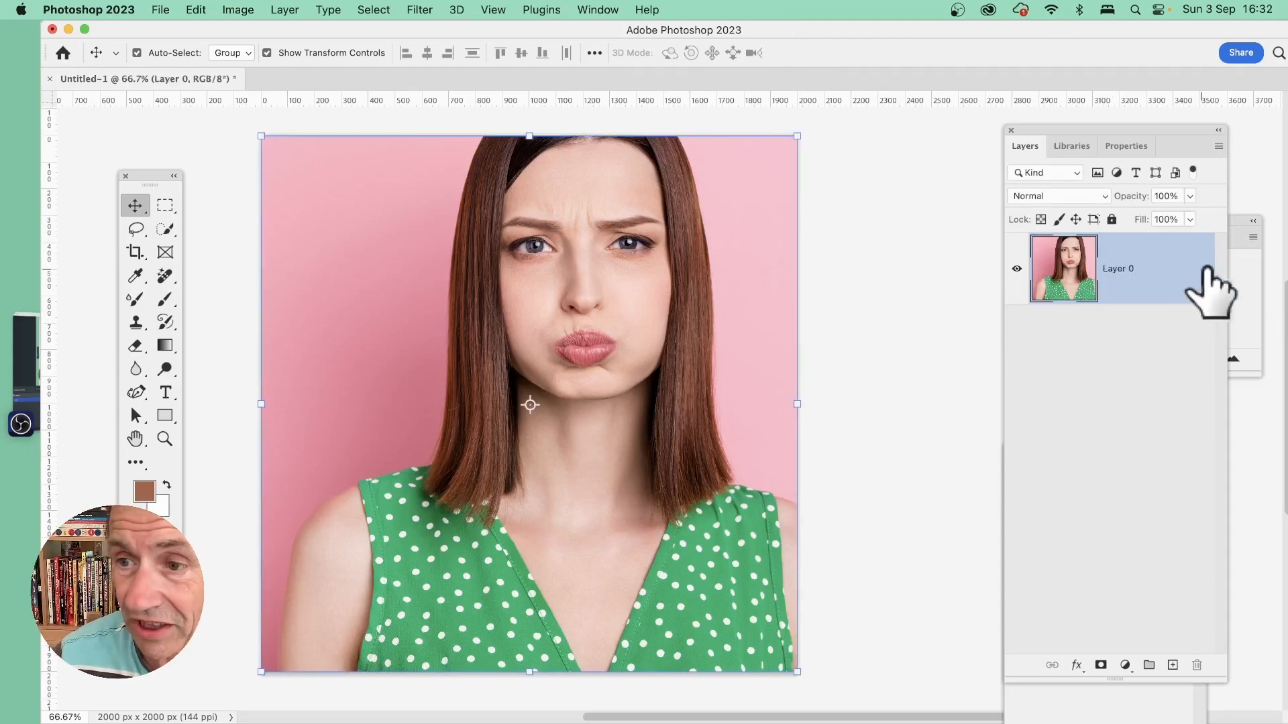
double_click(1168, 275)
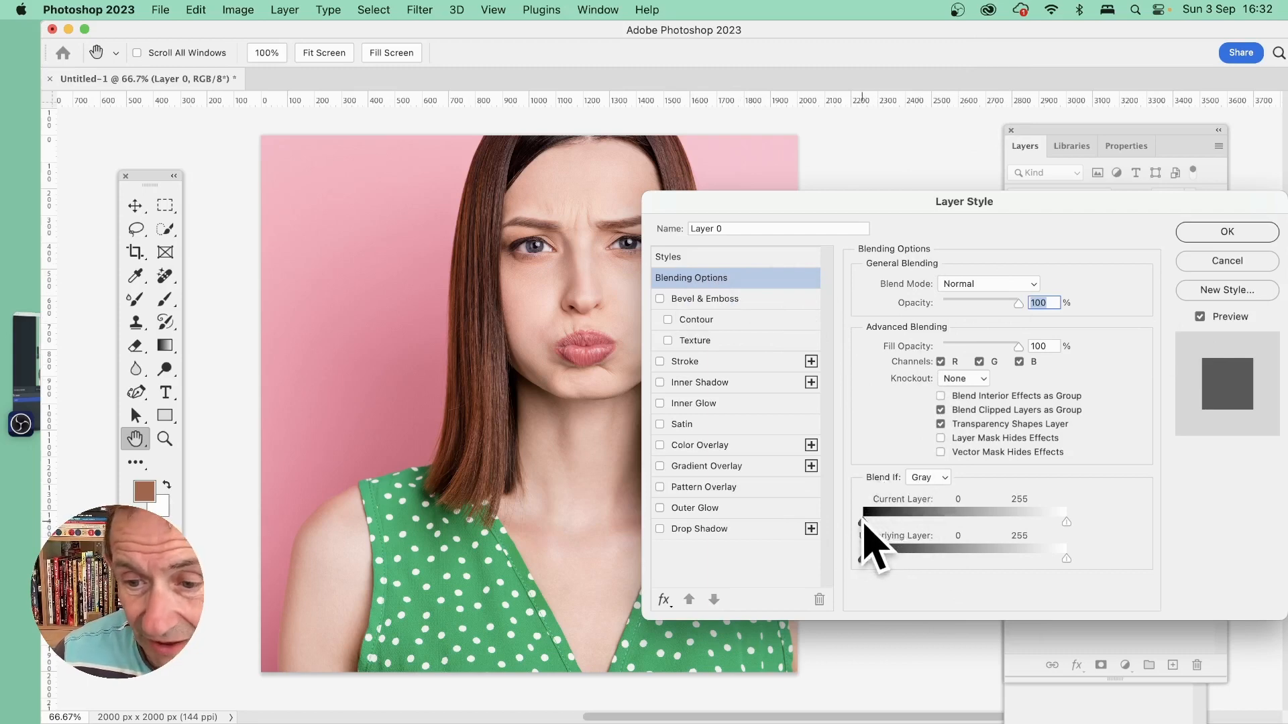
Try hiding the layer's dark tones by raising the gray Blend If black point to 63, 162 and 201, and reset it to 0
left_click_drag(864, 521, 920, 522)
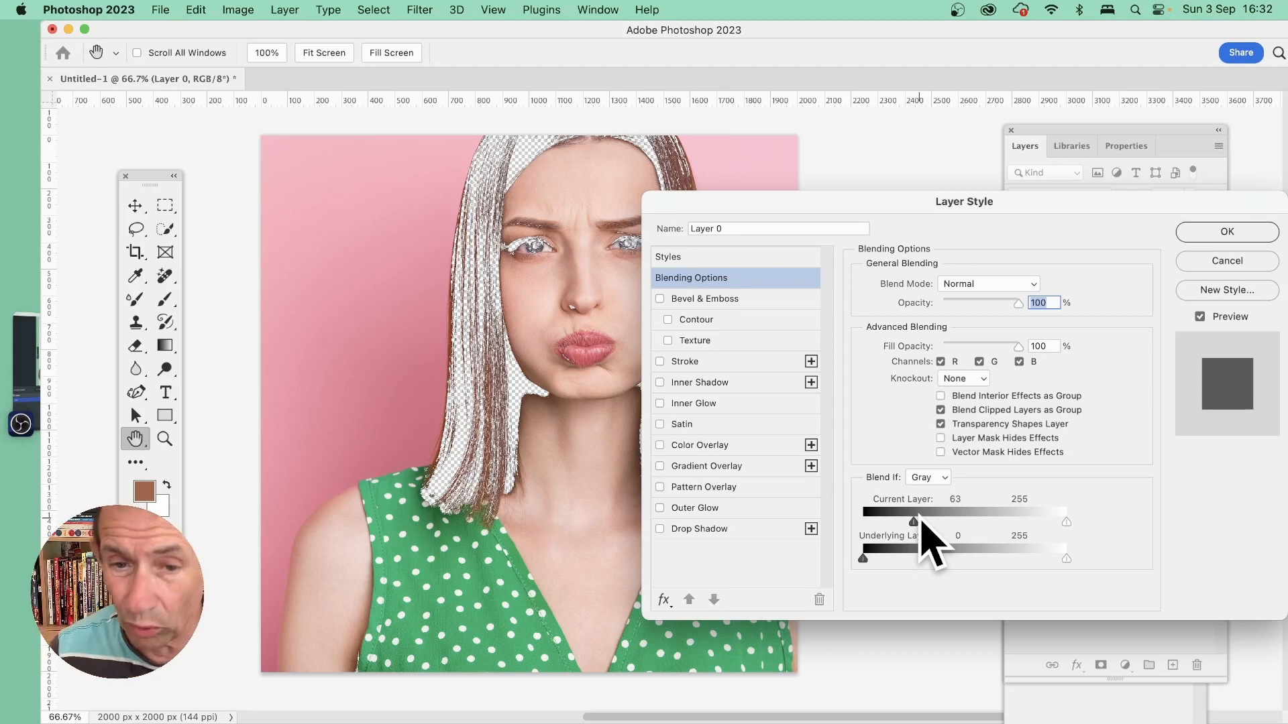
left_click_drag(914, 524, 992, 526)
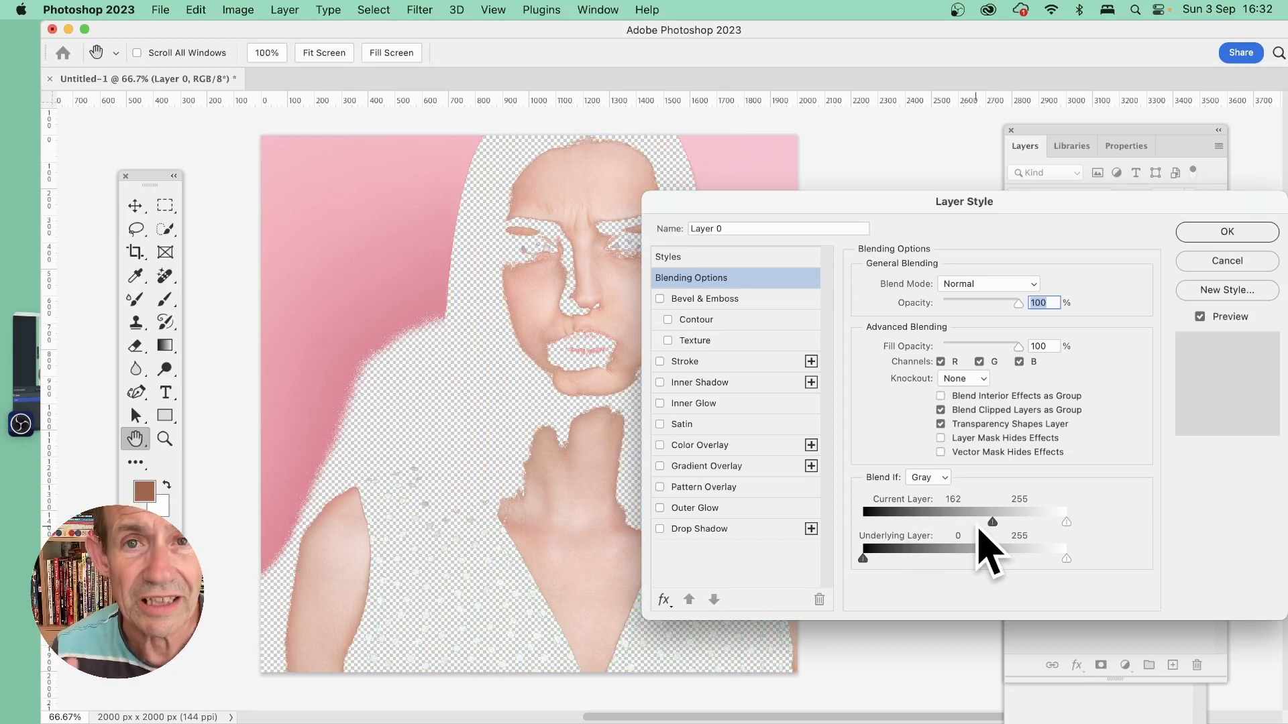
left_click_drag(992, 523, 1033, 536)
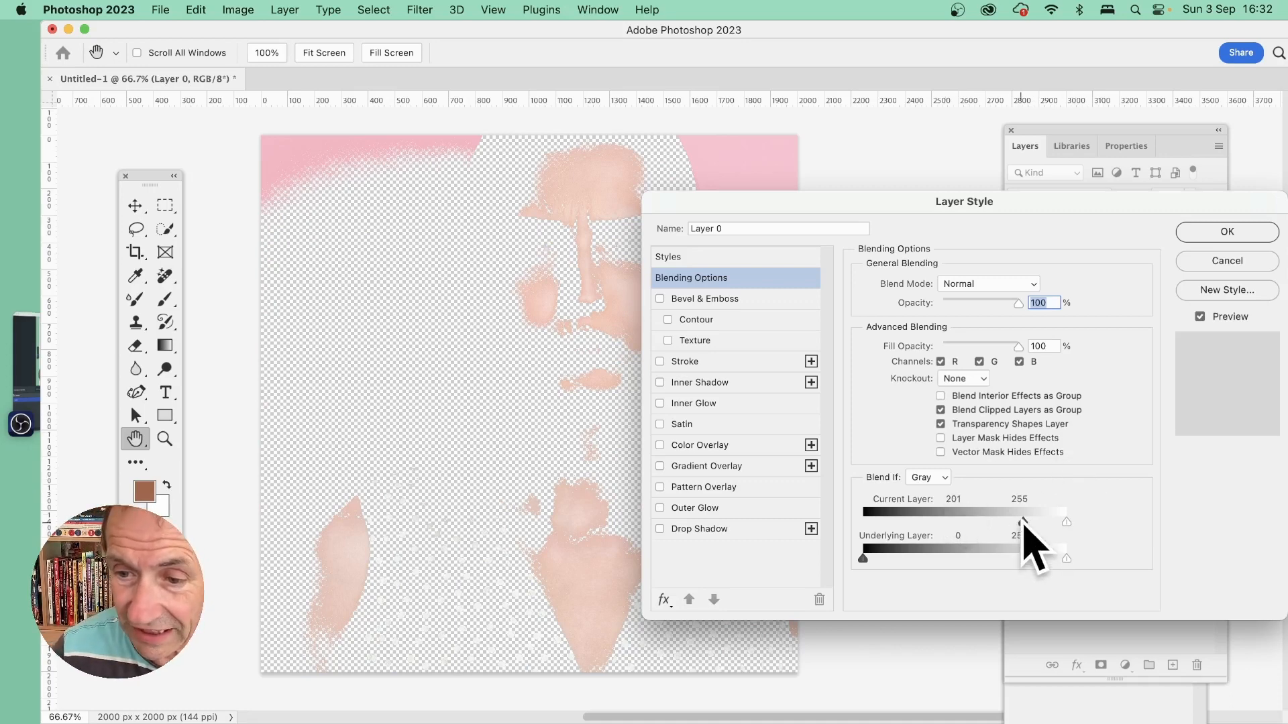
left_click_drag(1021, 522, 846, 527)
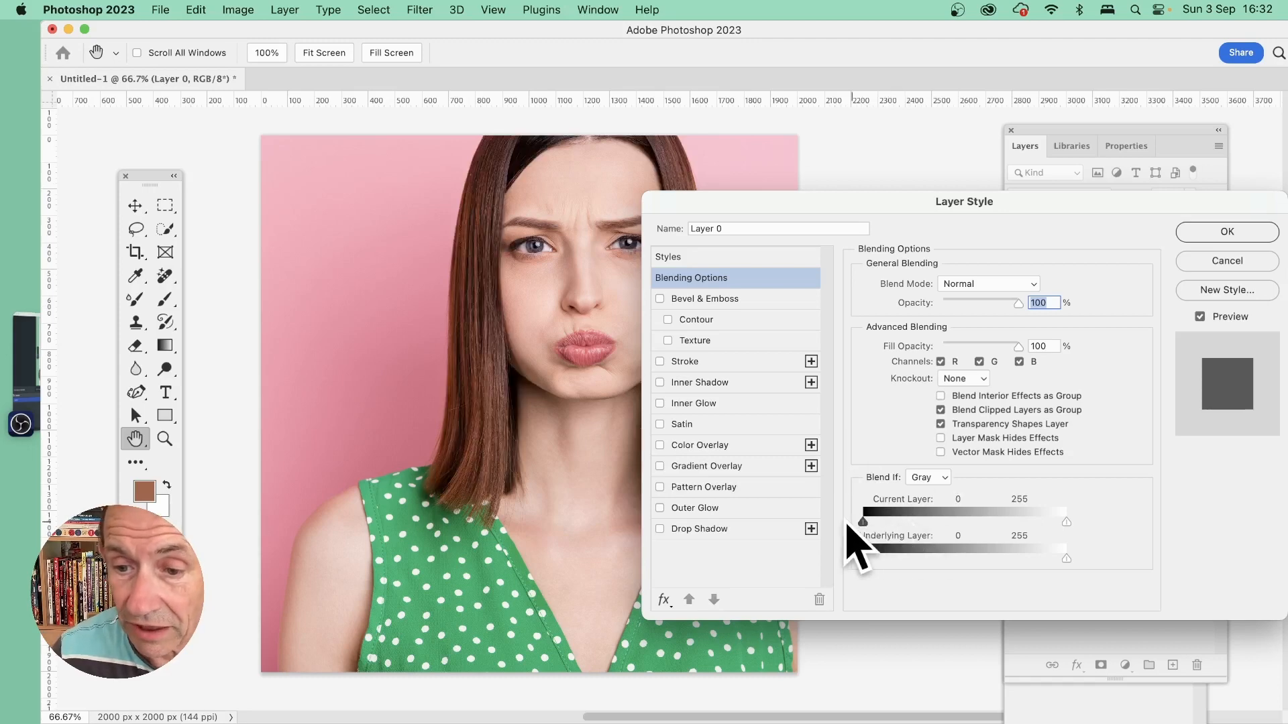
Switch Blend If to Red, test a current-layer black point of 103, reset it to 0, and set the white point to 190
left_click(940, 477)
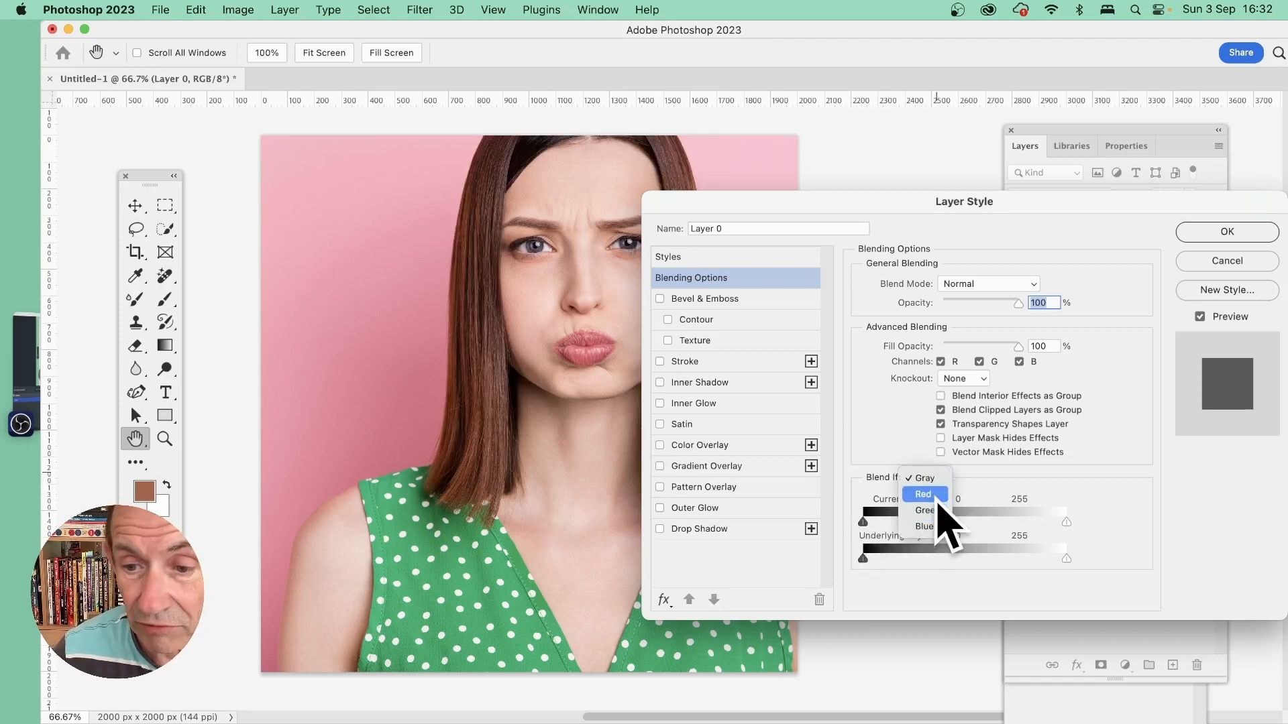
left_click(924, 494)
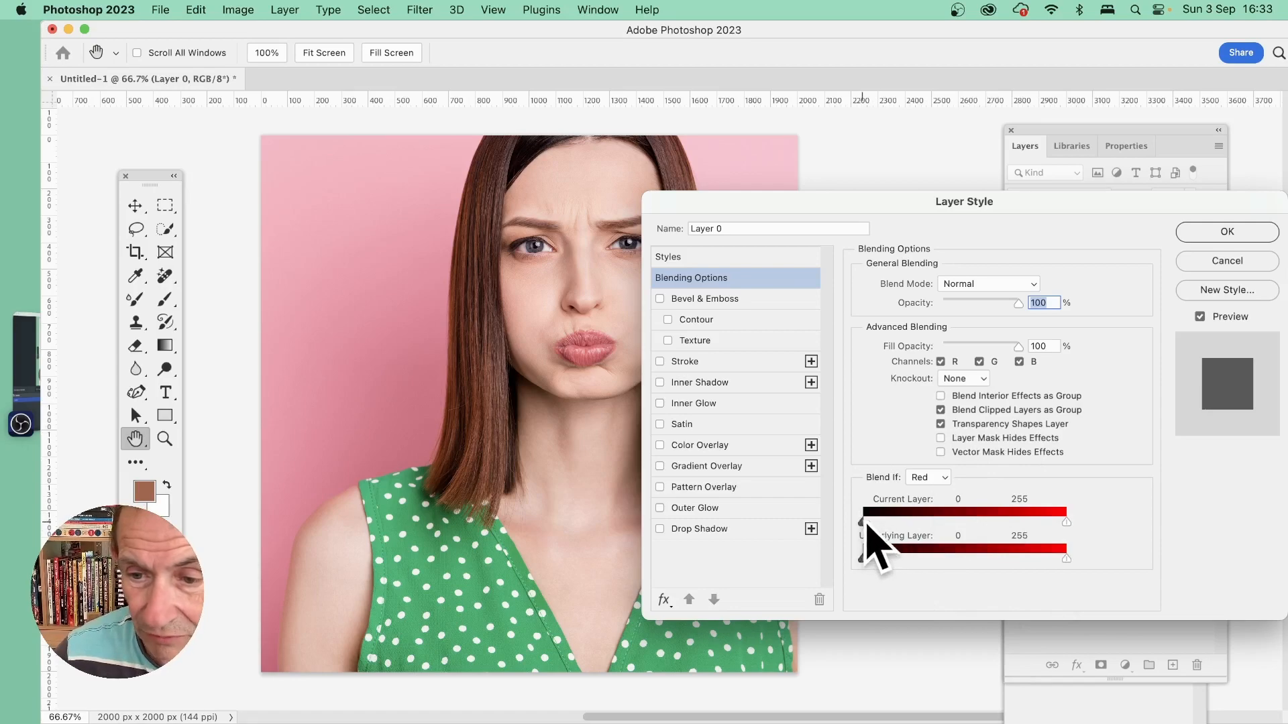
left_click_drag(866, 524, 947, 528)
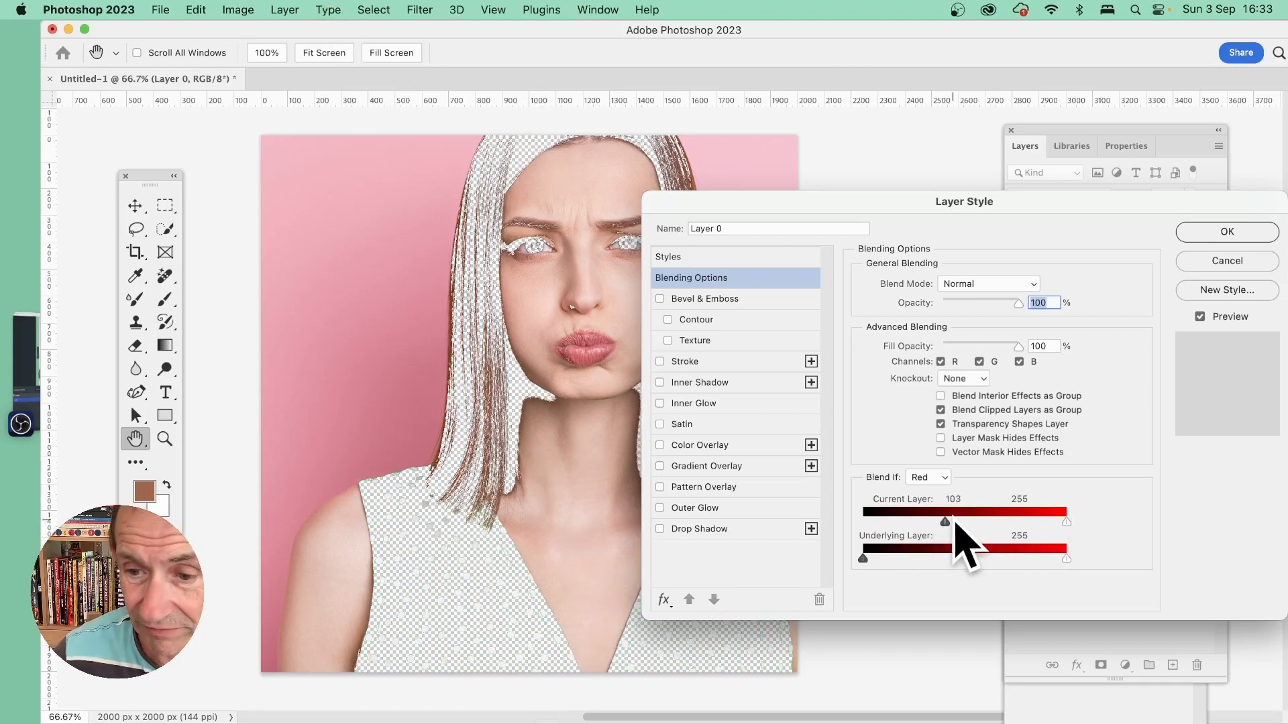
left_click_drag(945, 524, 863, 525)
left_click_drag(1067, 523, 1018, 525)
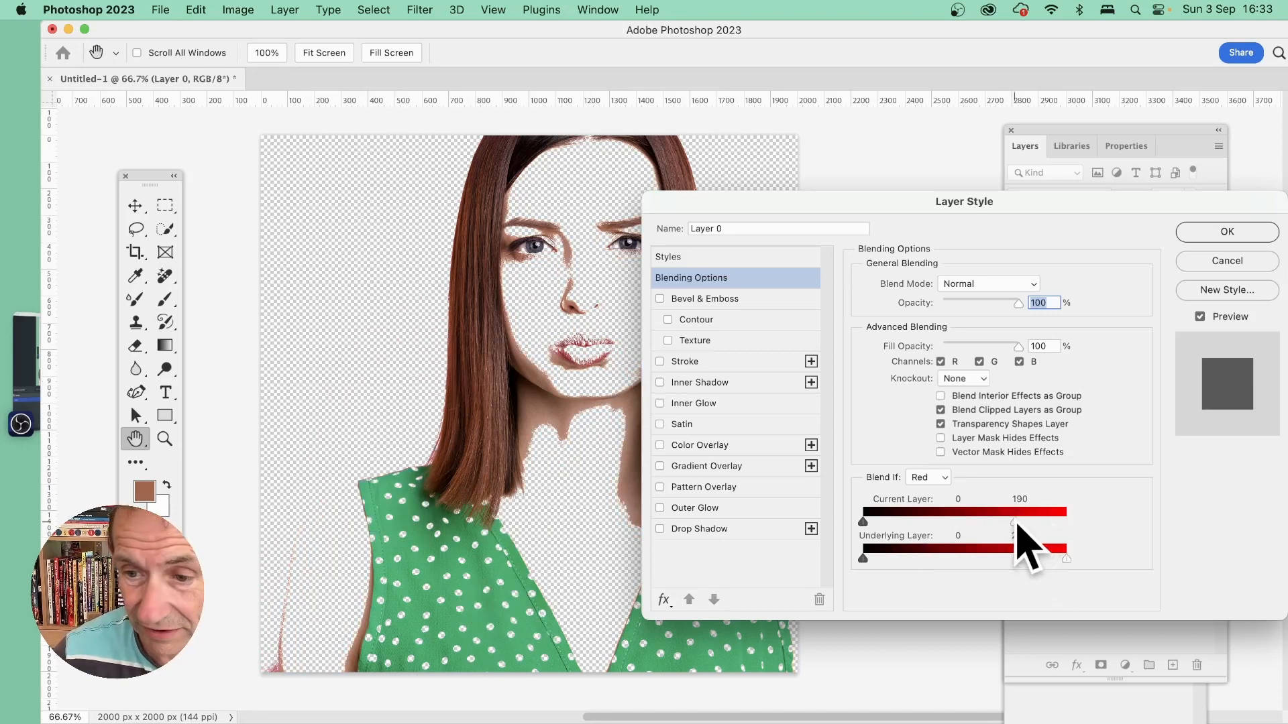
Set the current layer's gray Blend If white point to 109 and apply the blending options
left_click(939, 477)
left_click(948, 456)
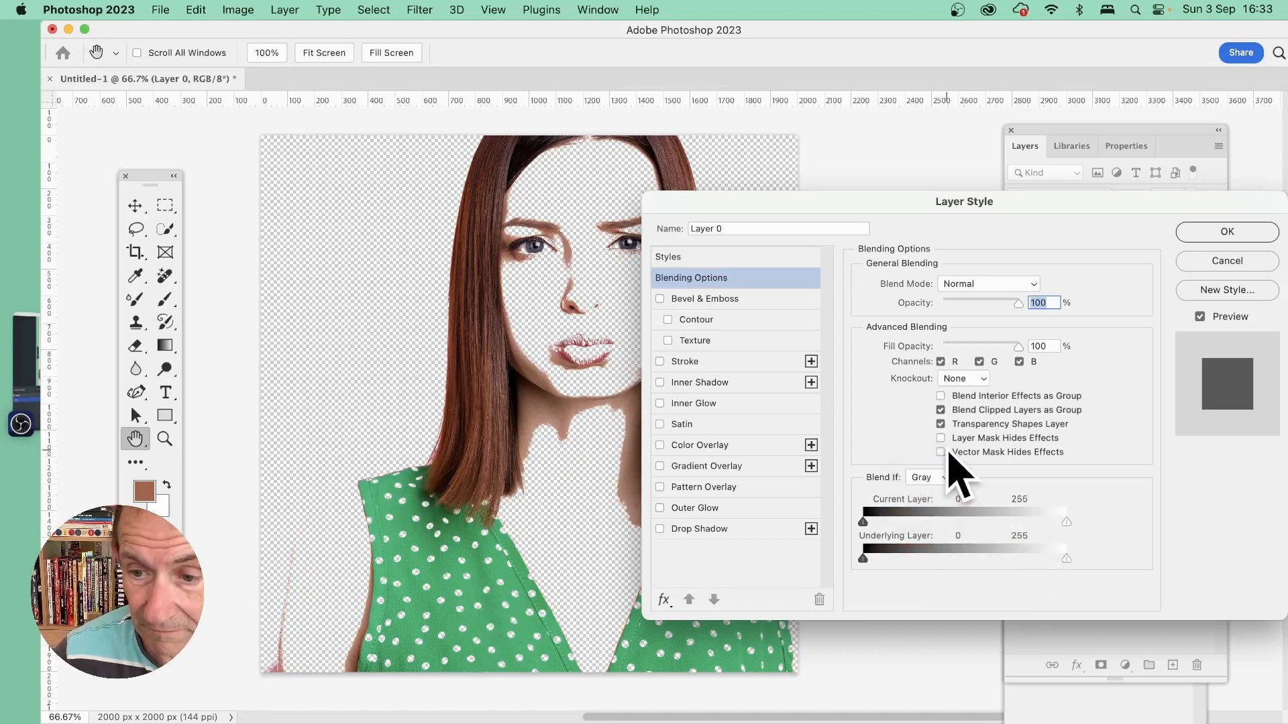
left_click_drag(1065, 523, 964, 522)
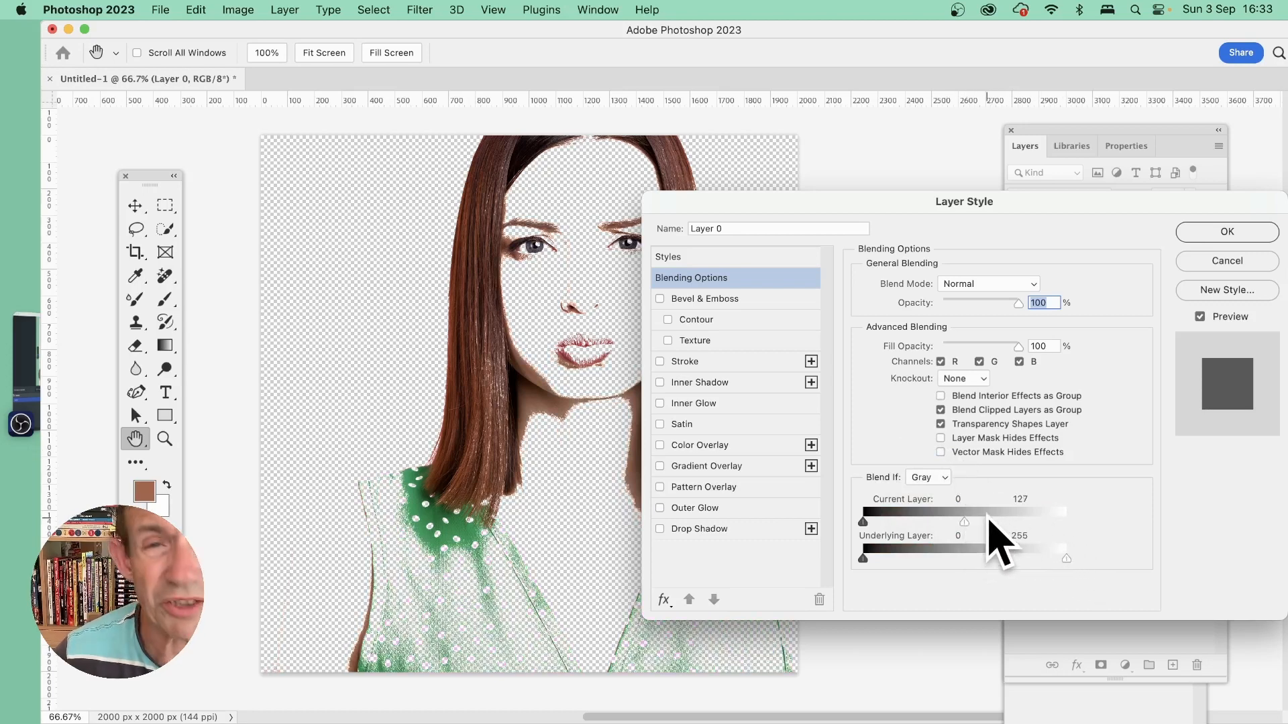
left_click(928, 477)
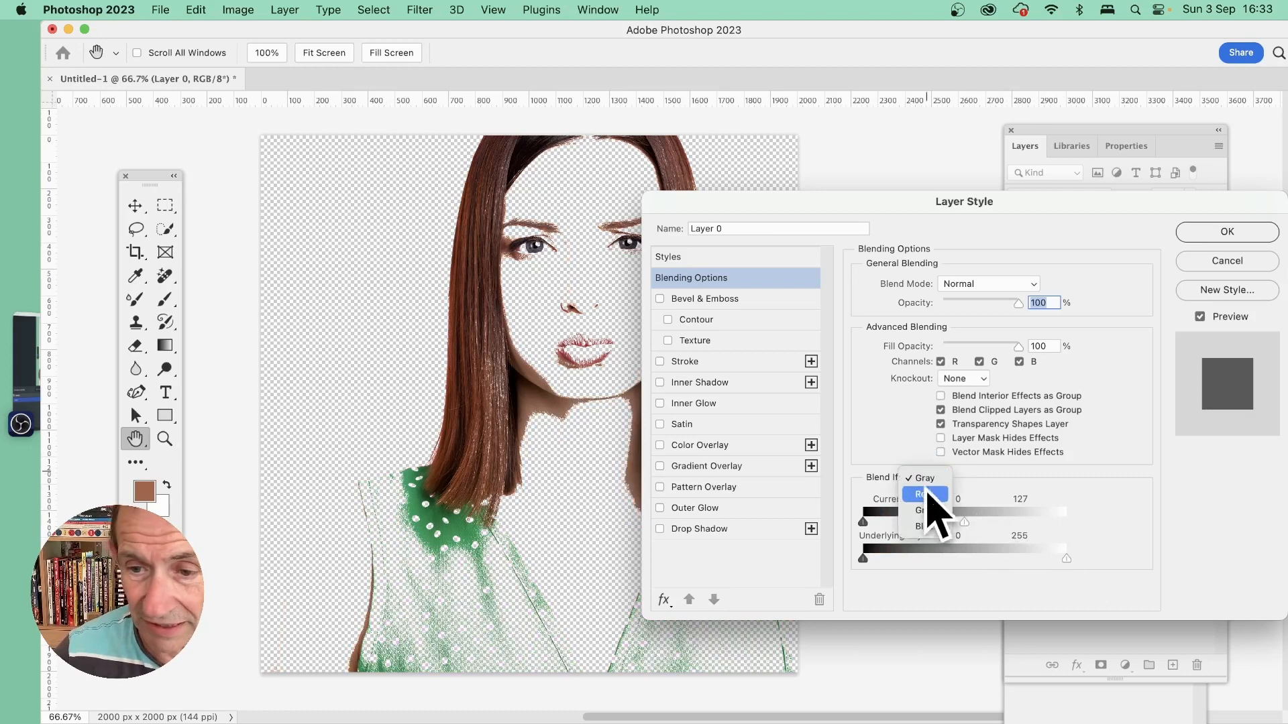
left_click(952, 493)
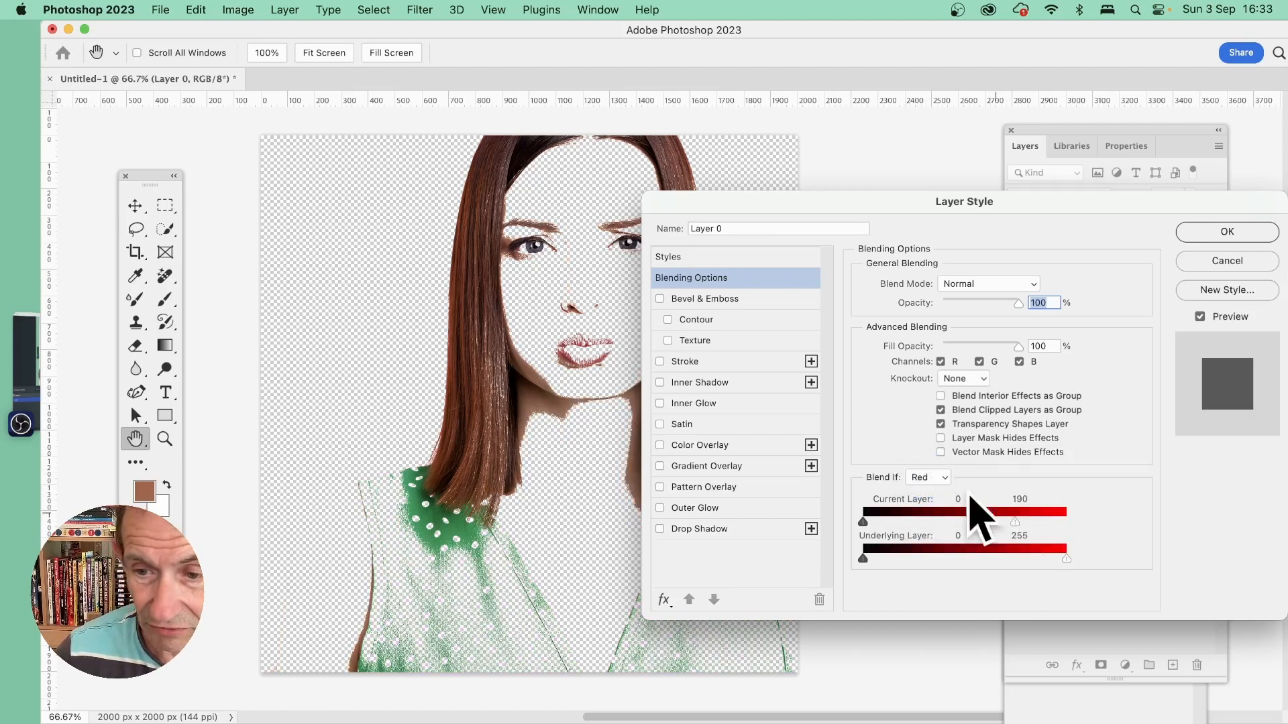
left_click(927, 478)
left_click(925, 462)
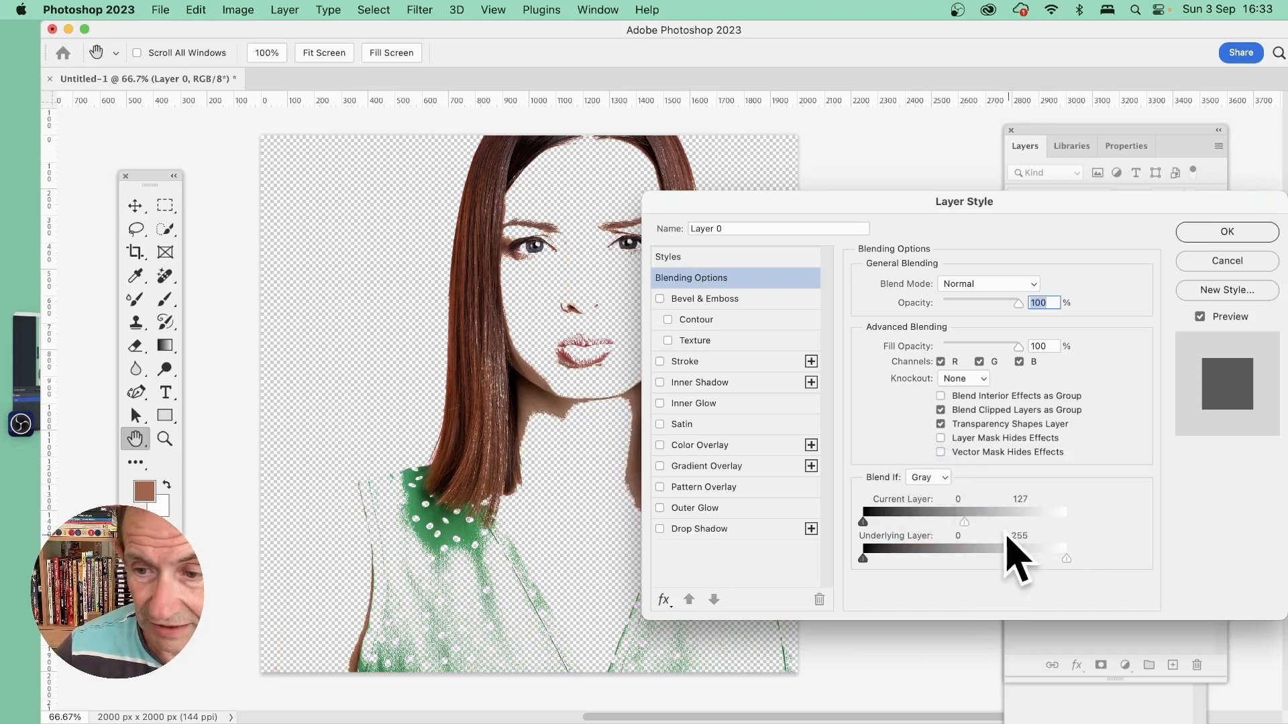
left_click_drag(964, 523, 950, 520)
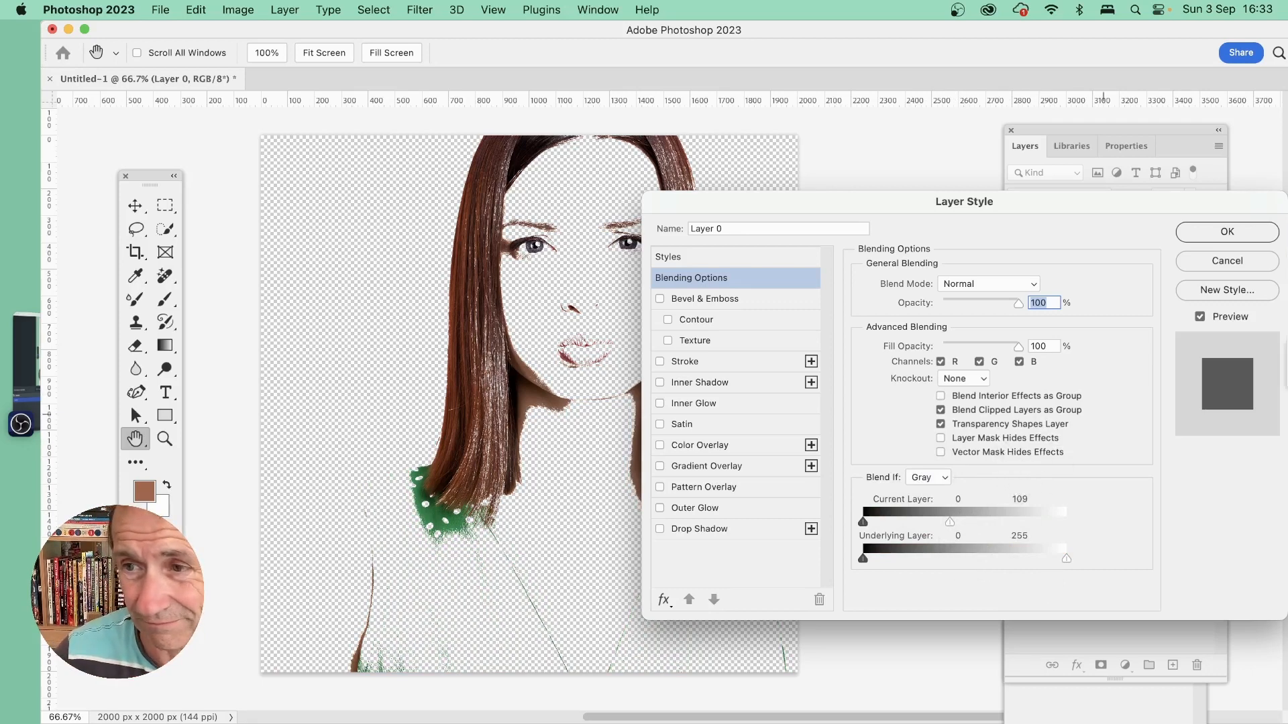
left_click(1208, 232)
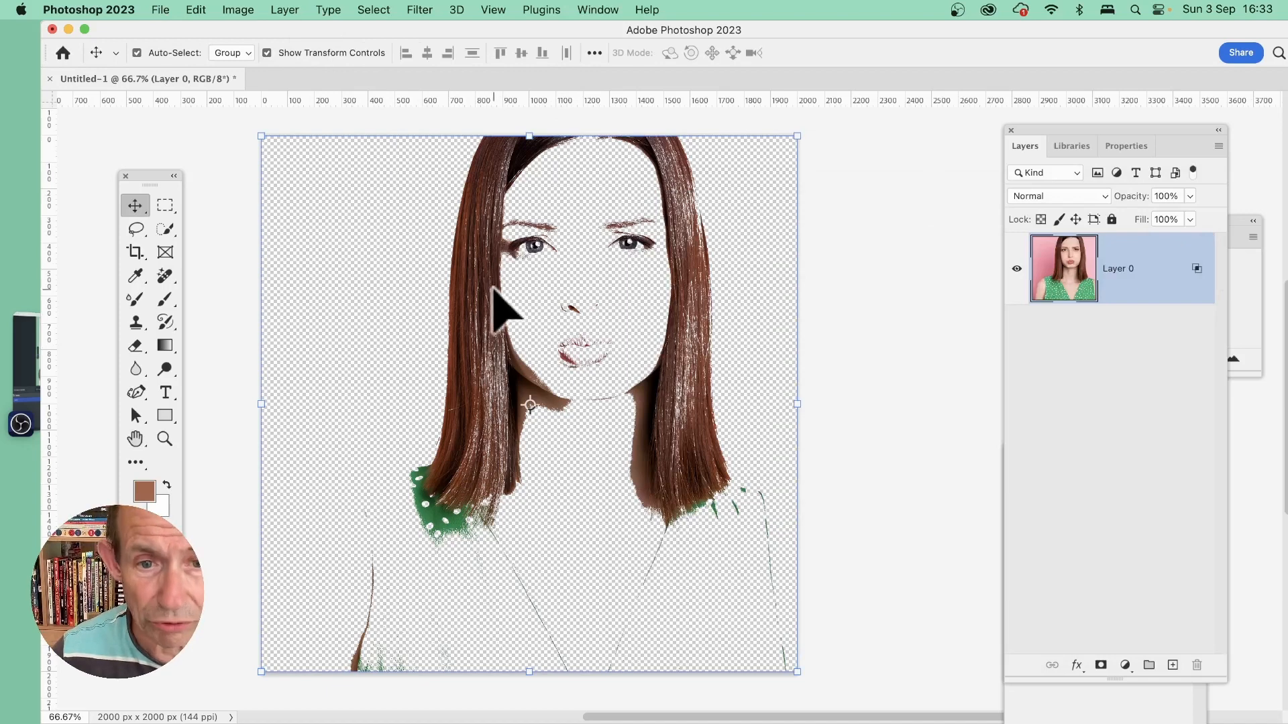
Try placing two offset copies of the portrait layer on the canvas and undo both
left_click_drag(485, 296, 378, 379)
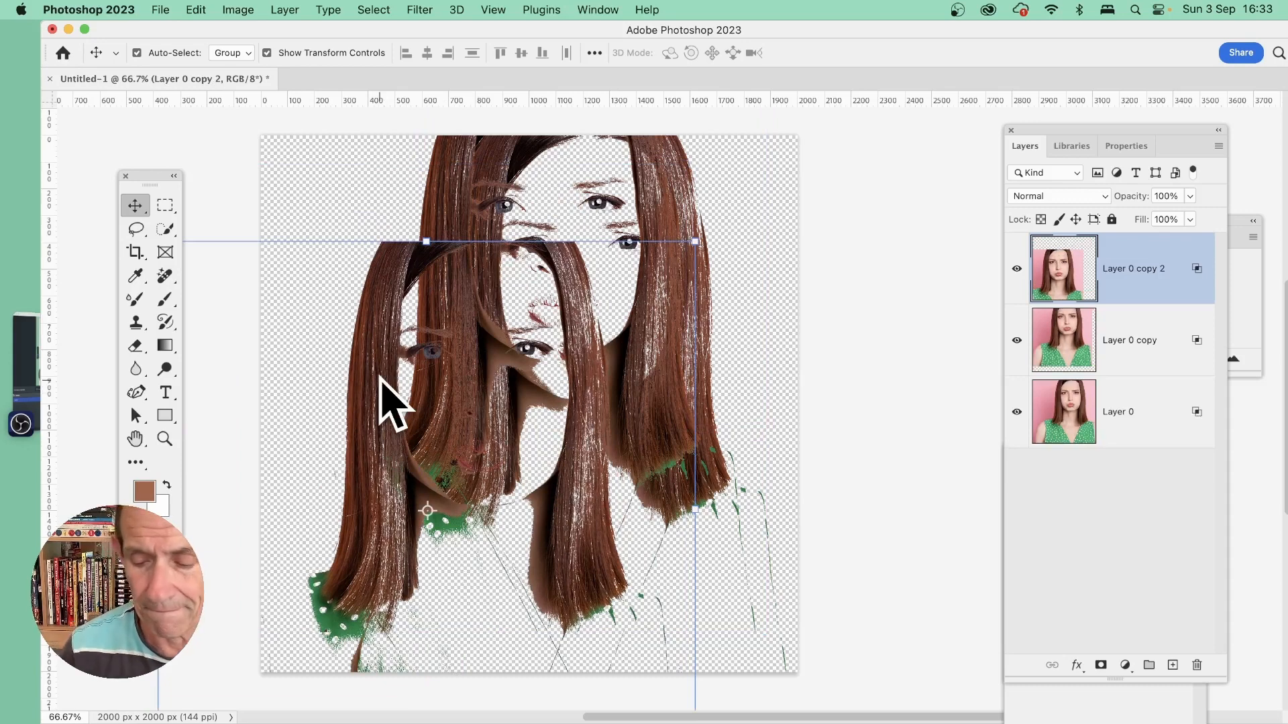
key("super+z")
key("super+z")
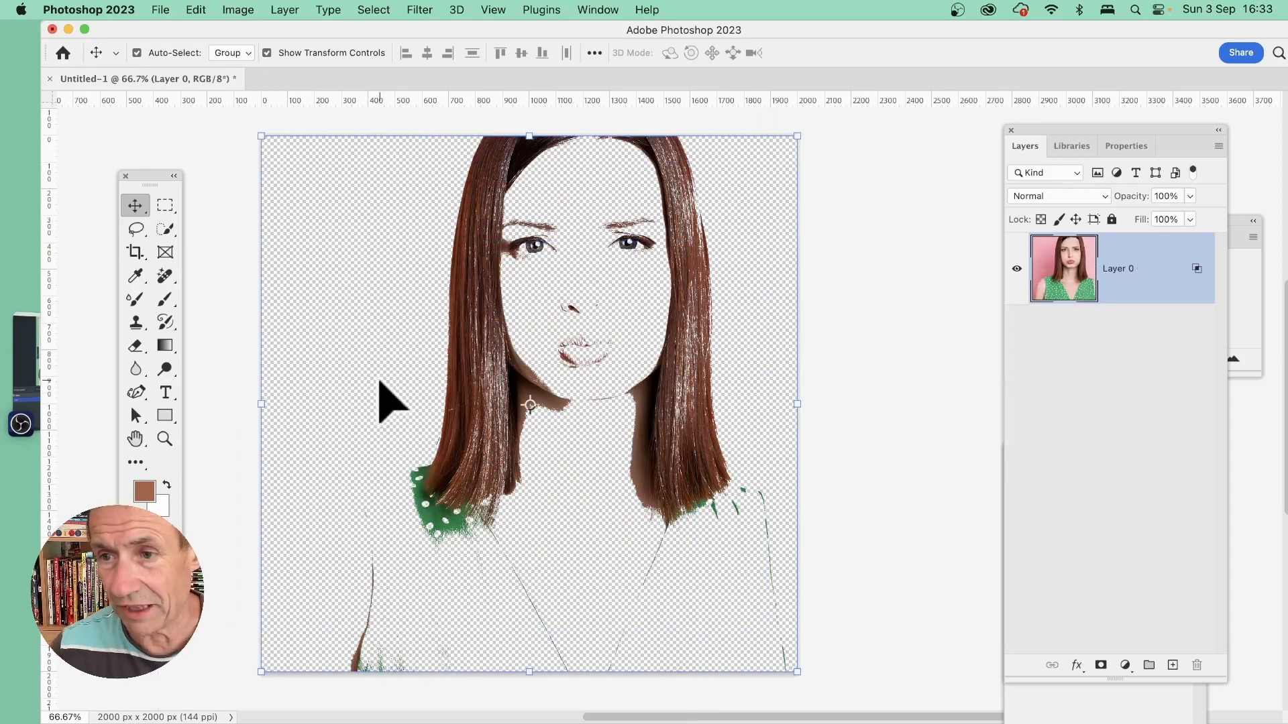
Set the portrait layer's gray Blend If white point for the current layer to 190 and apply it
double_click(1081, 287)
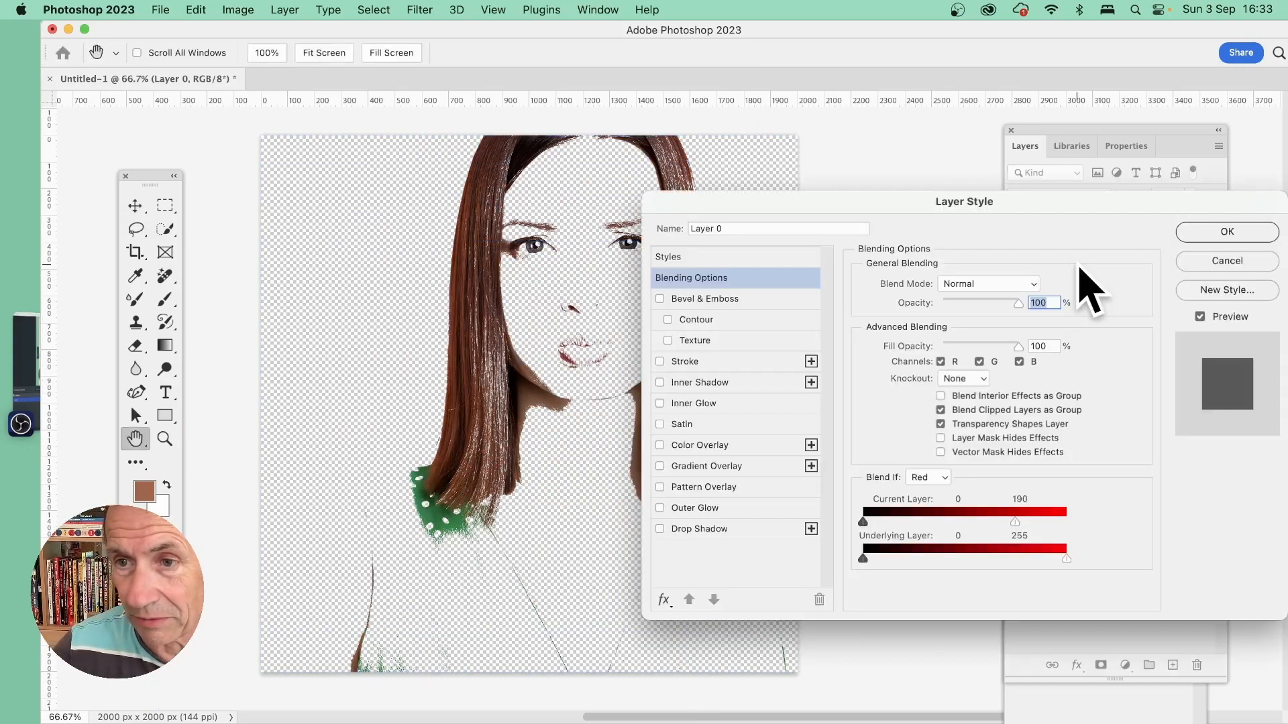
left_click(930, 479)
left_click(925, 462)
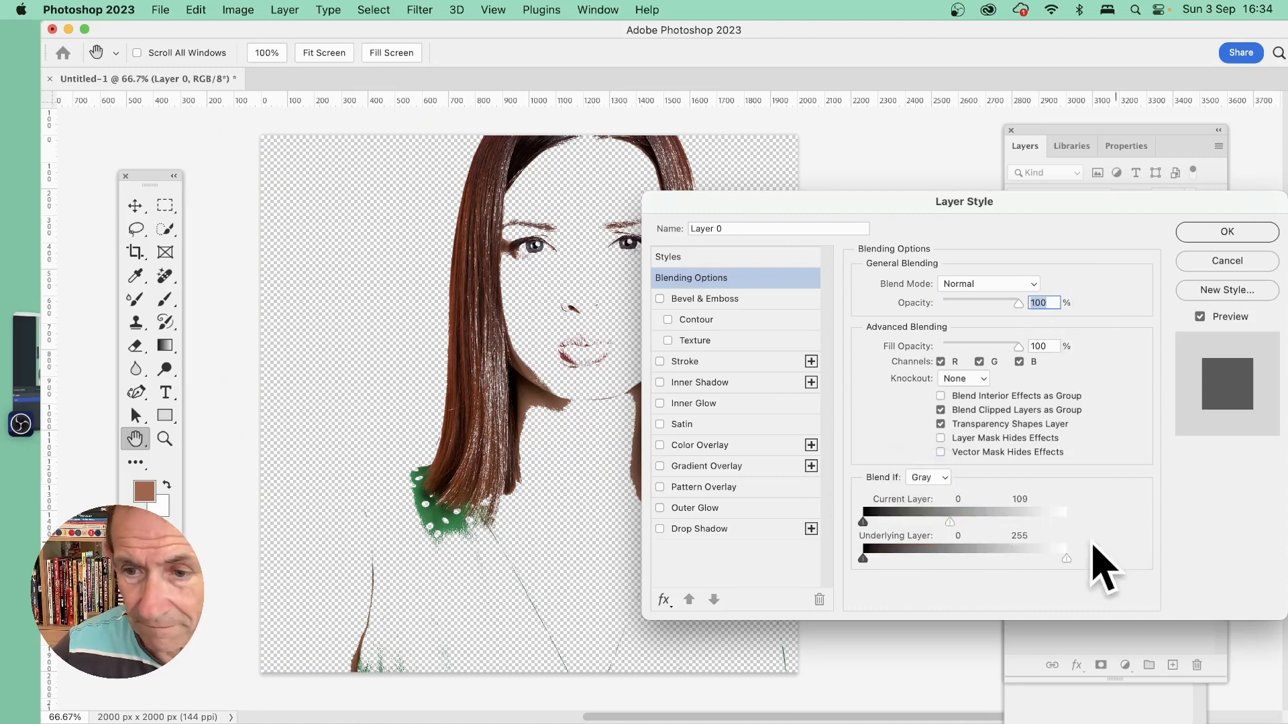
left_click_drag(948, 523, 1015, 524)
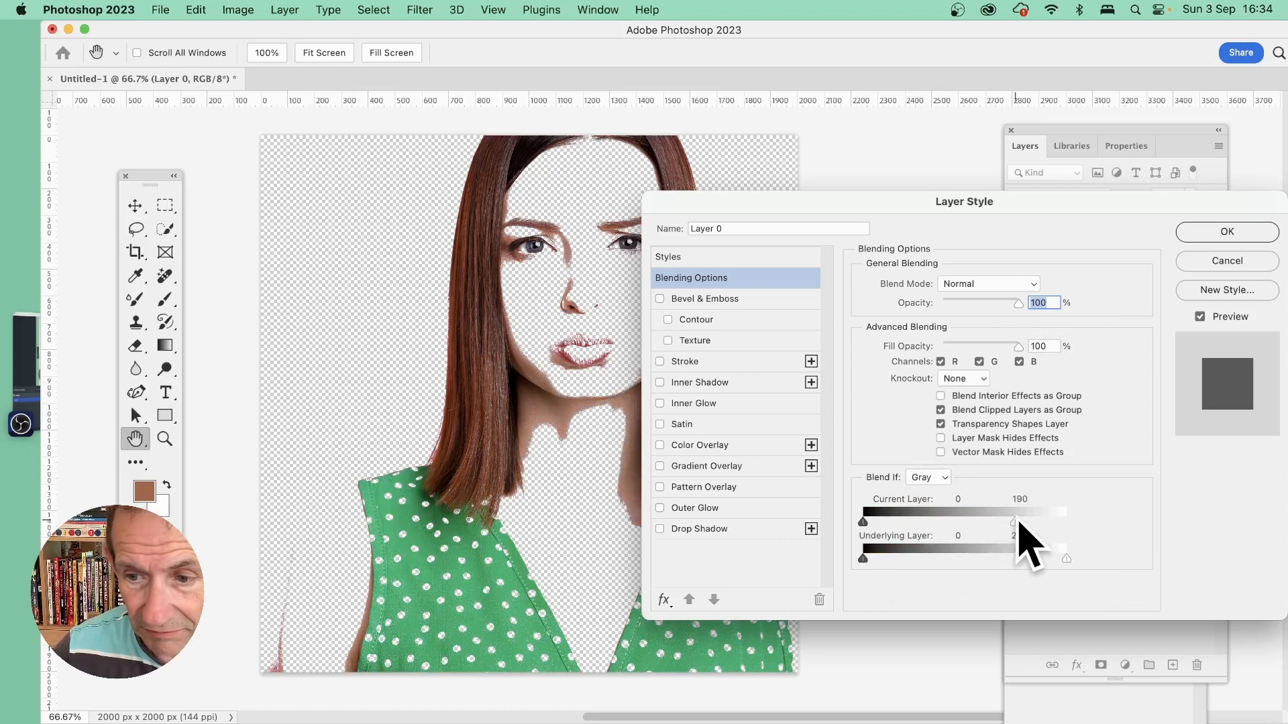
left_click(1240, 228)
key("v")
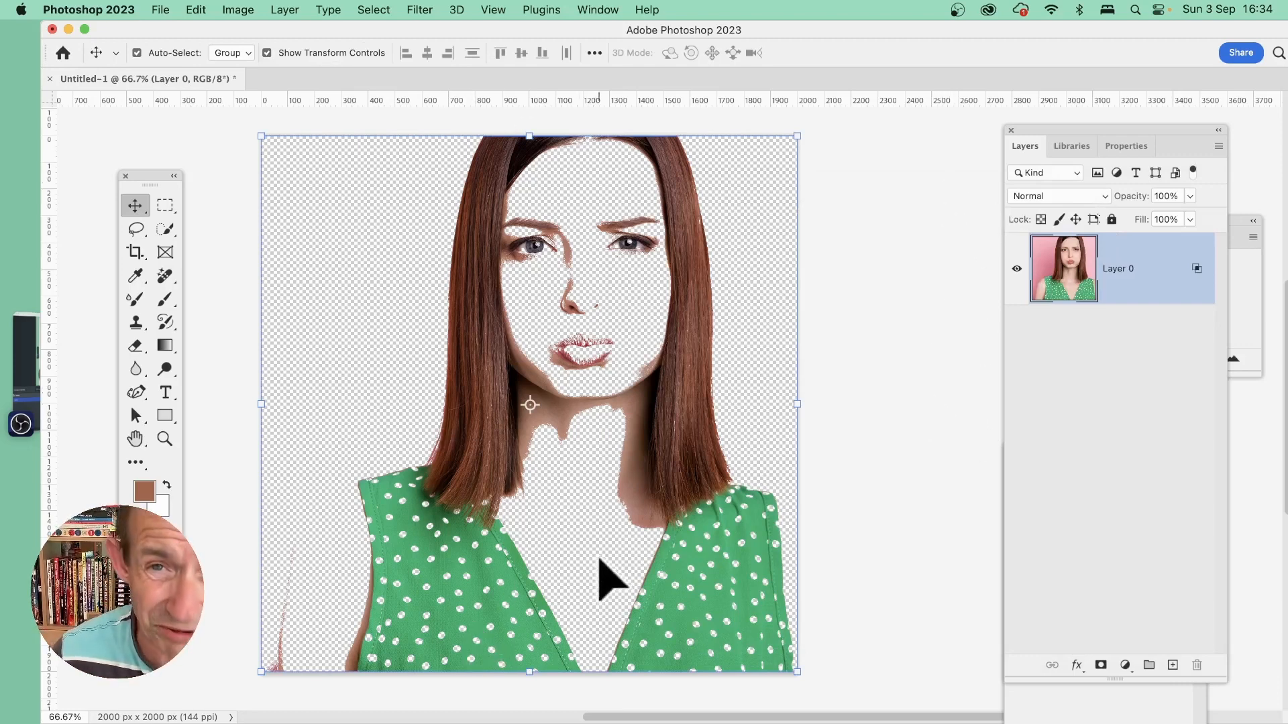
Try Bevel & Emboss and Drop Shadow effects on the portrait layer and cancel the layer style changes
left_click(1077, 665)
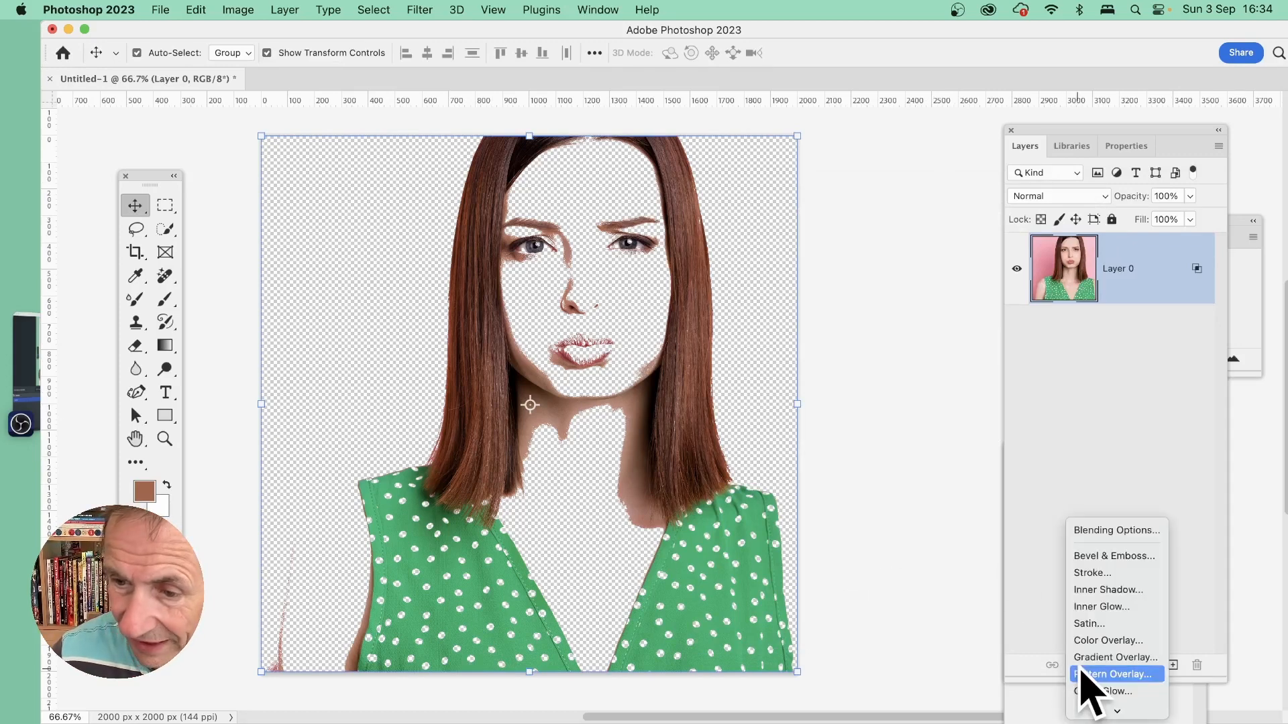
left_click(1100, 556)
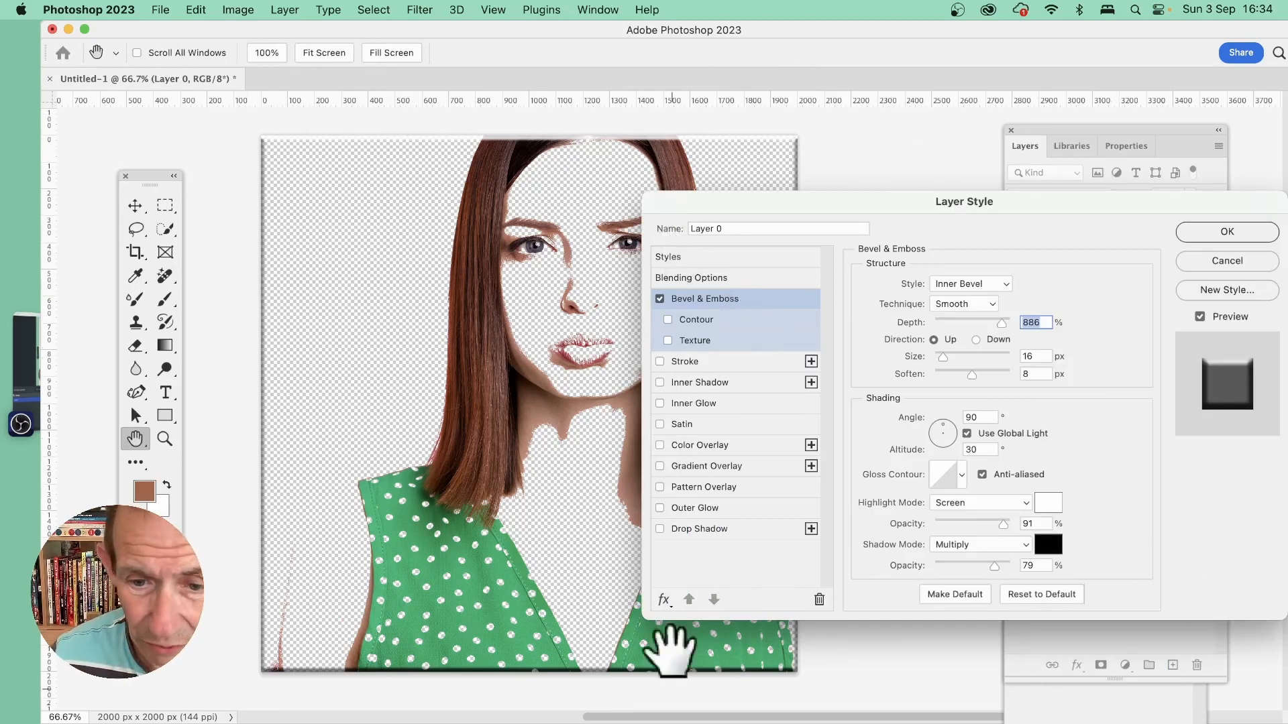
left_click(687, 530)
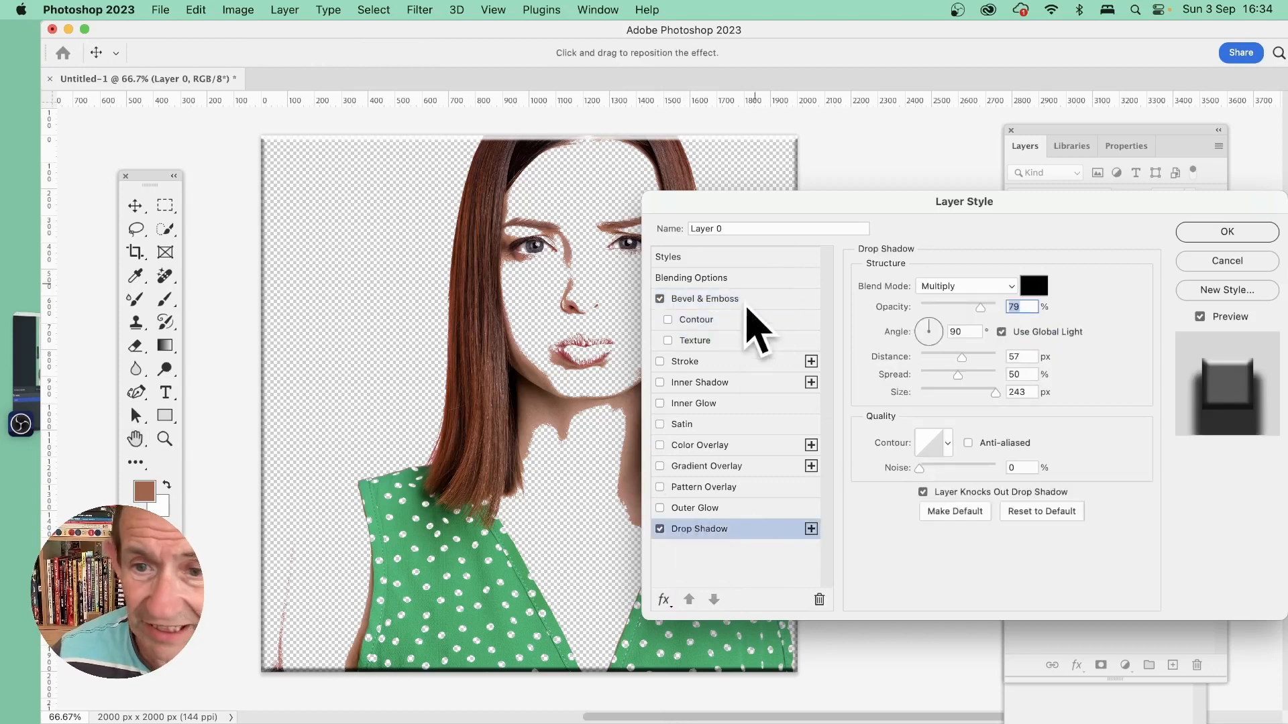
left_click(1226, 260)
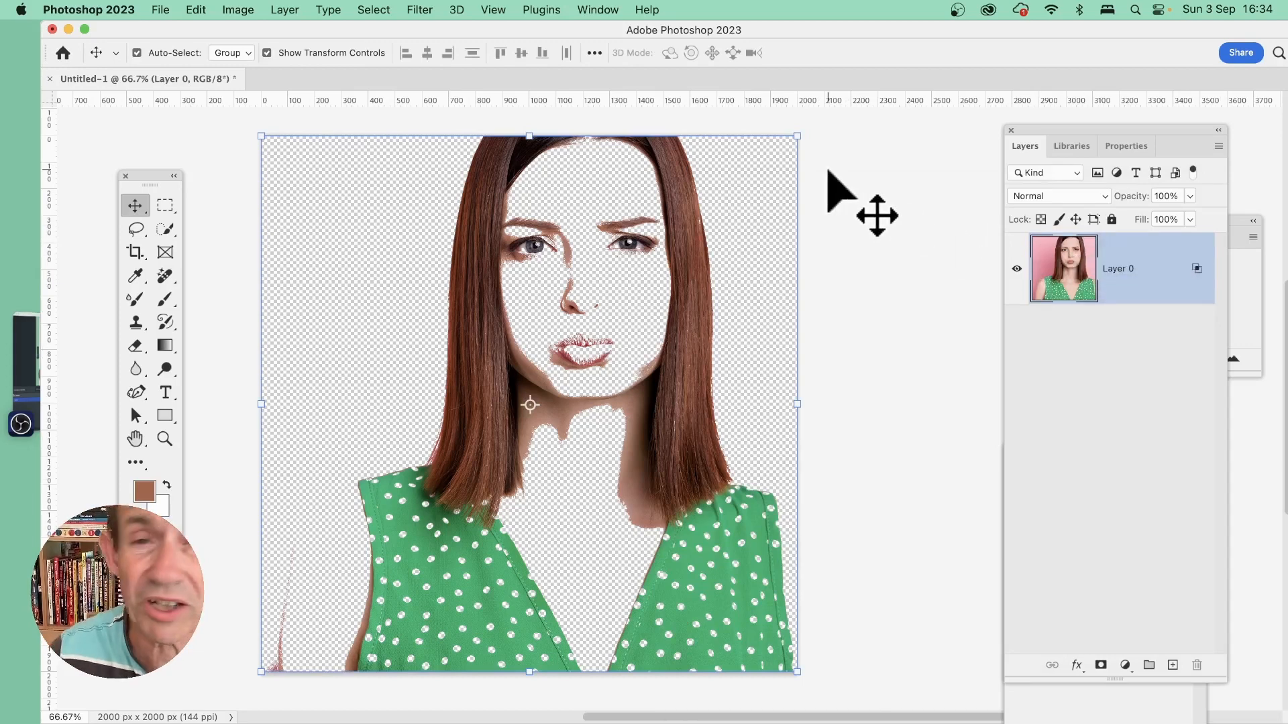
Convert the portrait layer with its Blend If settings to a smart object
left_click(286, 8)
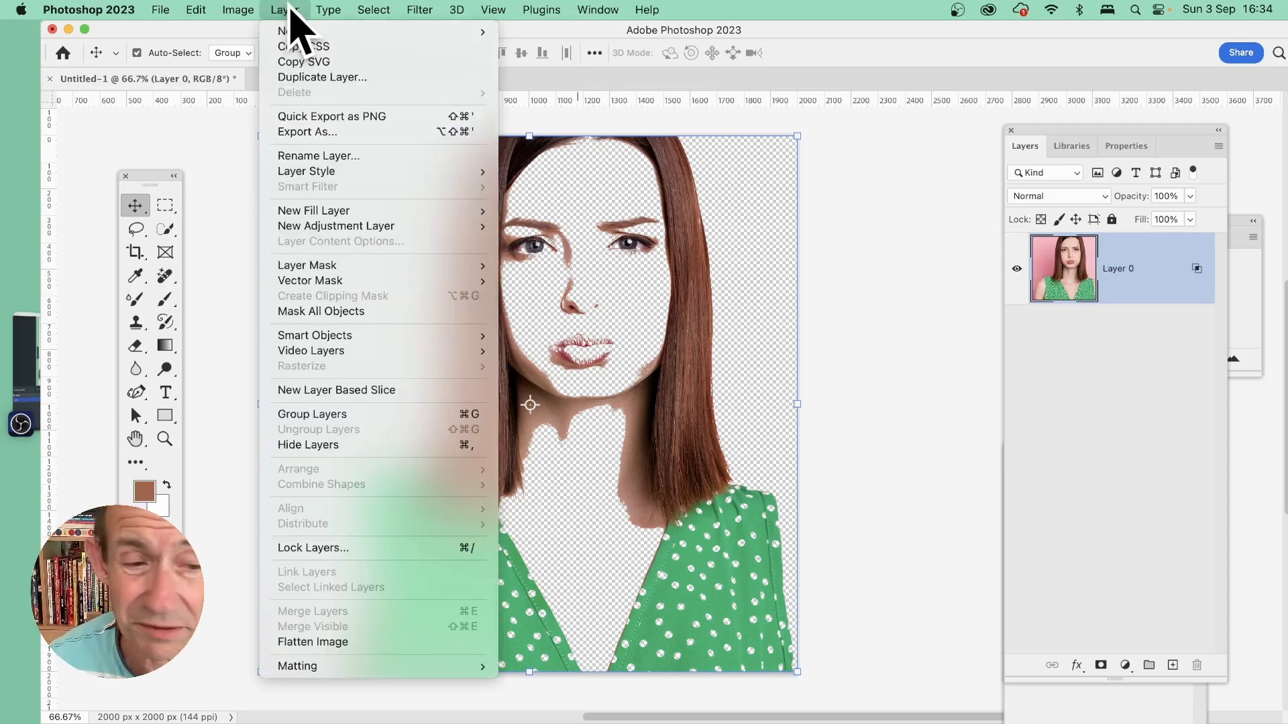
mouse_move(334, 340)
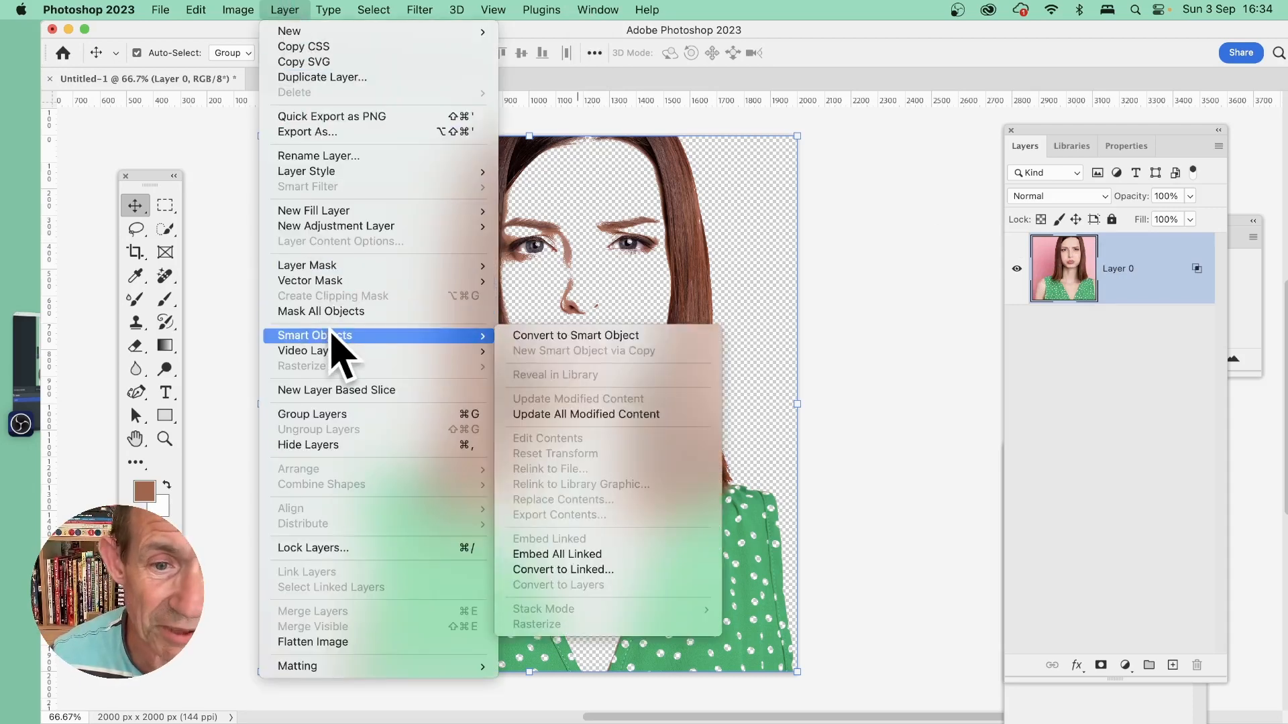
left_click(645, 335)
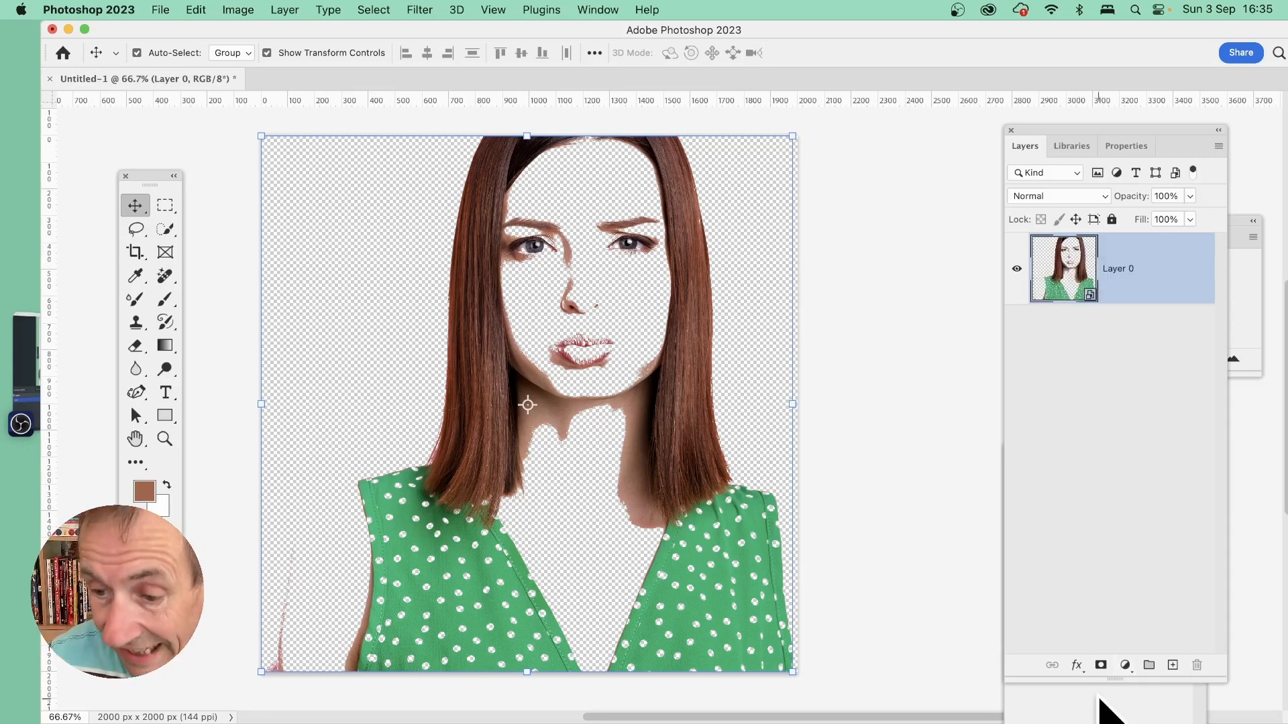
Try a Bevel & Emboss effect on the smart object and turn it off again
left_click(1080, 667)
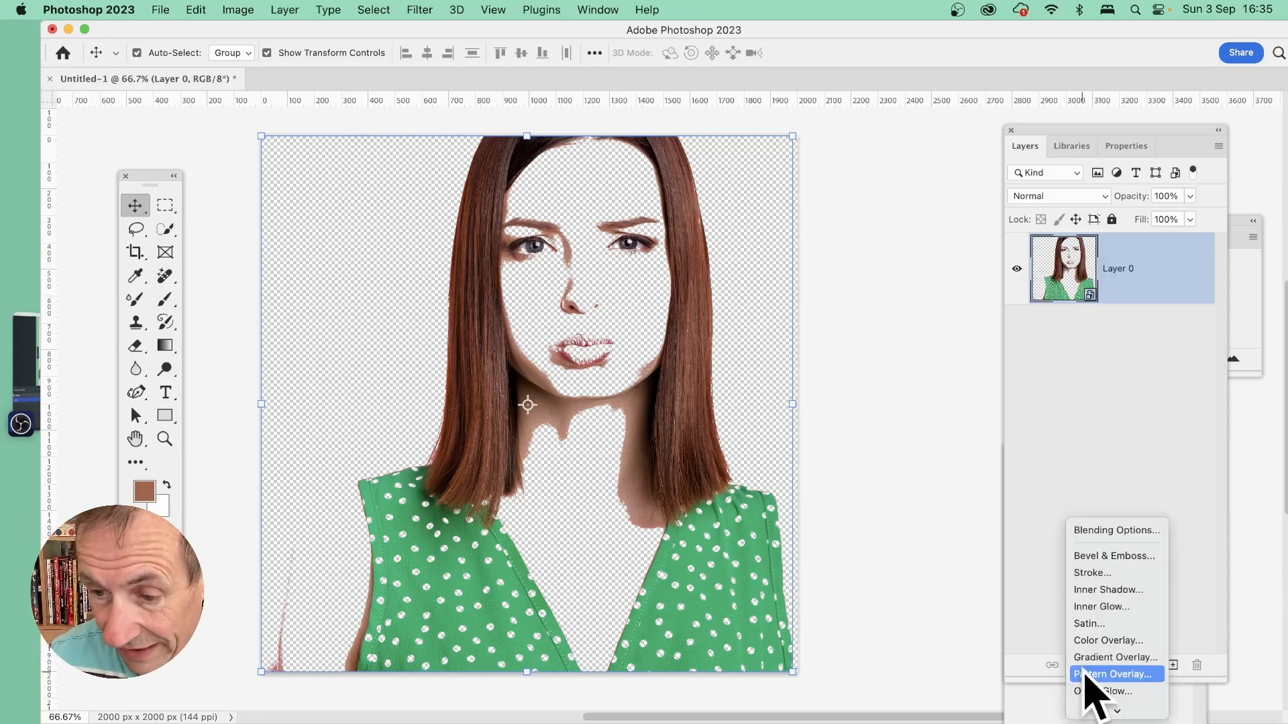
left_click(1107, 557)
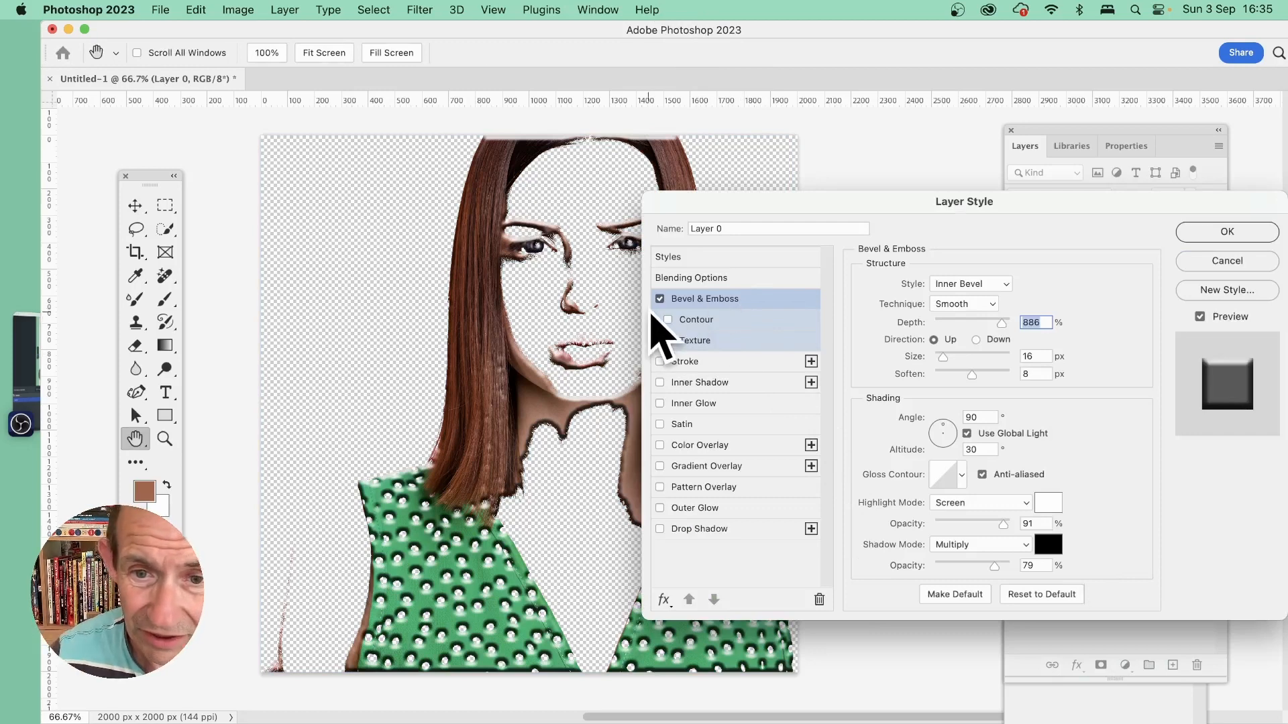
left_click(660, 298)
Enable a drop shadow on the smart object with a distance of 13 px, spread of 9% and size of 35 px
left_click(660, 529)
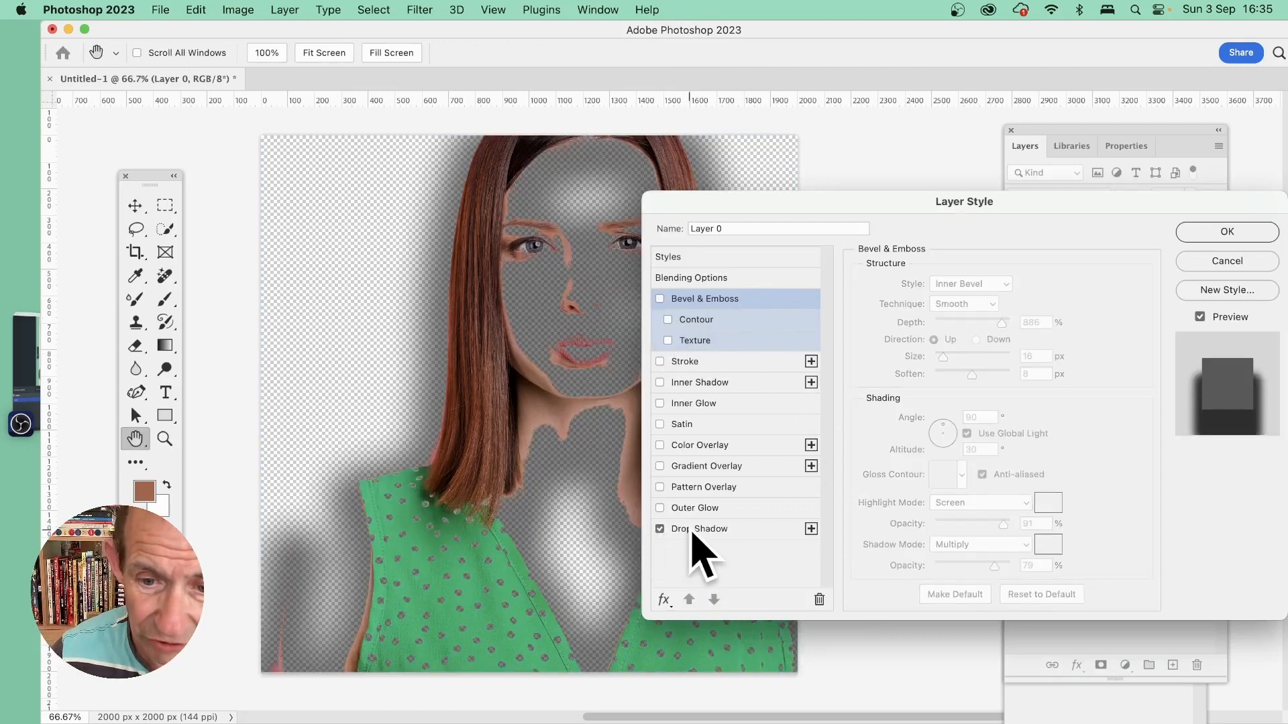
left_click(690, 529)
left_click_drag(965, 379, 933, 381)
left_click_drag(936, 356, 929, 356)
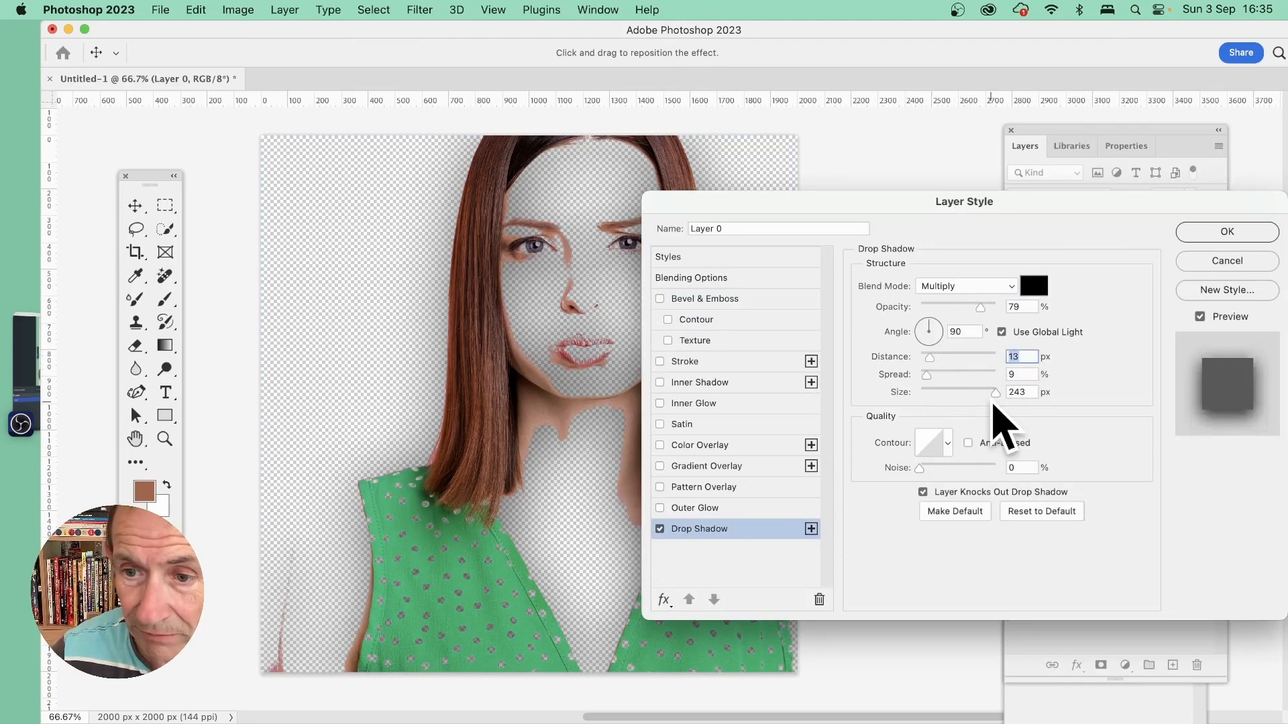
left_click_drag(994, 394, 936, 391)
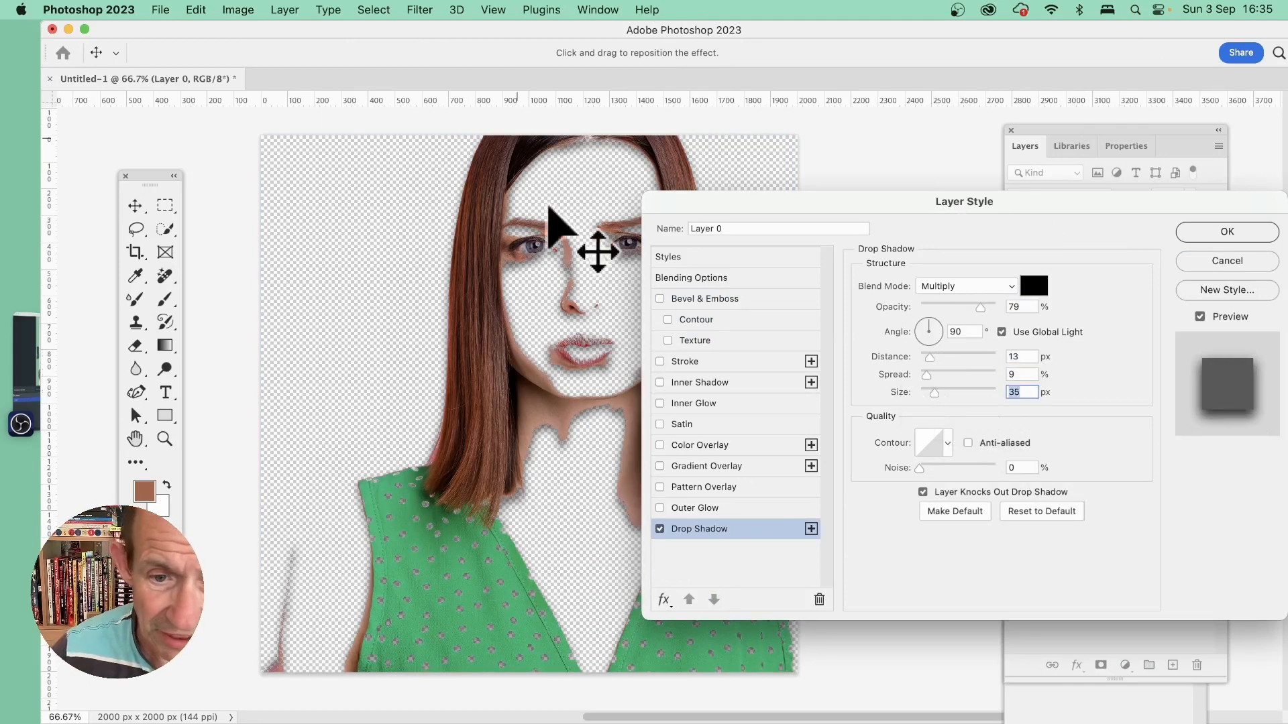
Reposition the smart object's drop shadow to an angle of 119° and a distance of 68 px, and apply it
left_click_drag(559, 448, 560, 449)
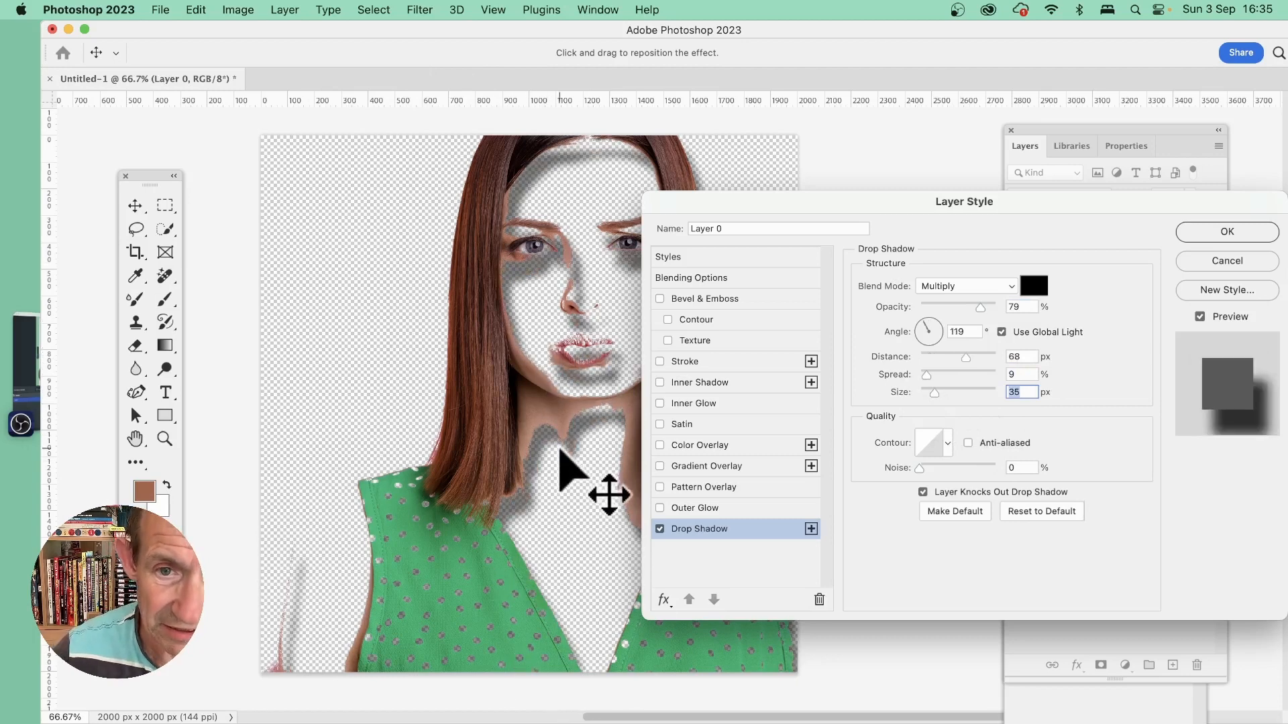
left_click(1211, 232)
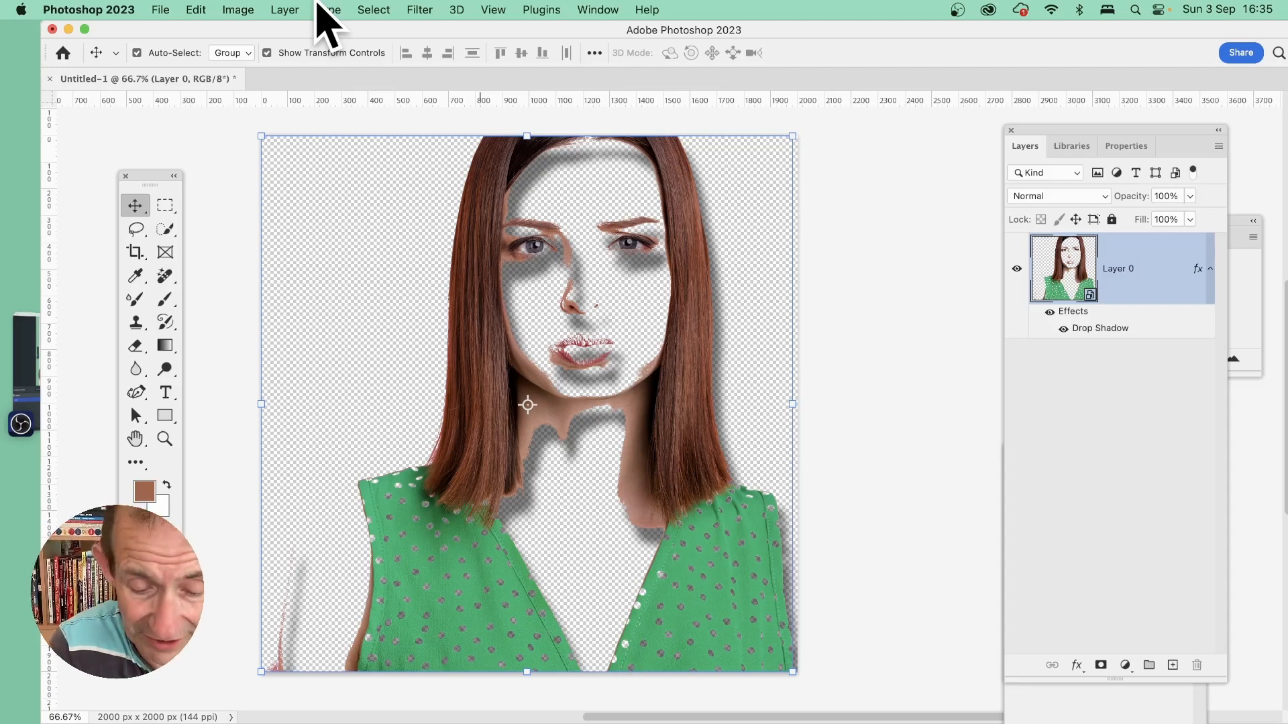
Undo the layer style, smart object, duplicate layer and Blend If changes back to the single original portrait layer
key("super+z")
key("super+z")
key("super+z")
key("super+z")
key("super+z")
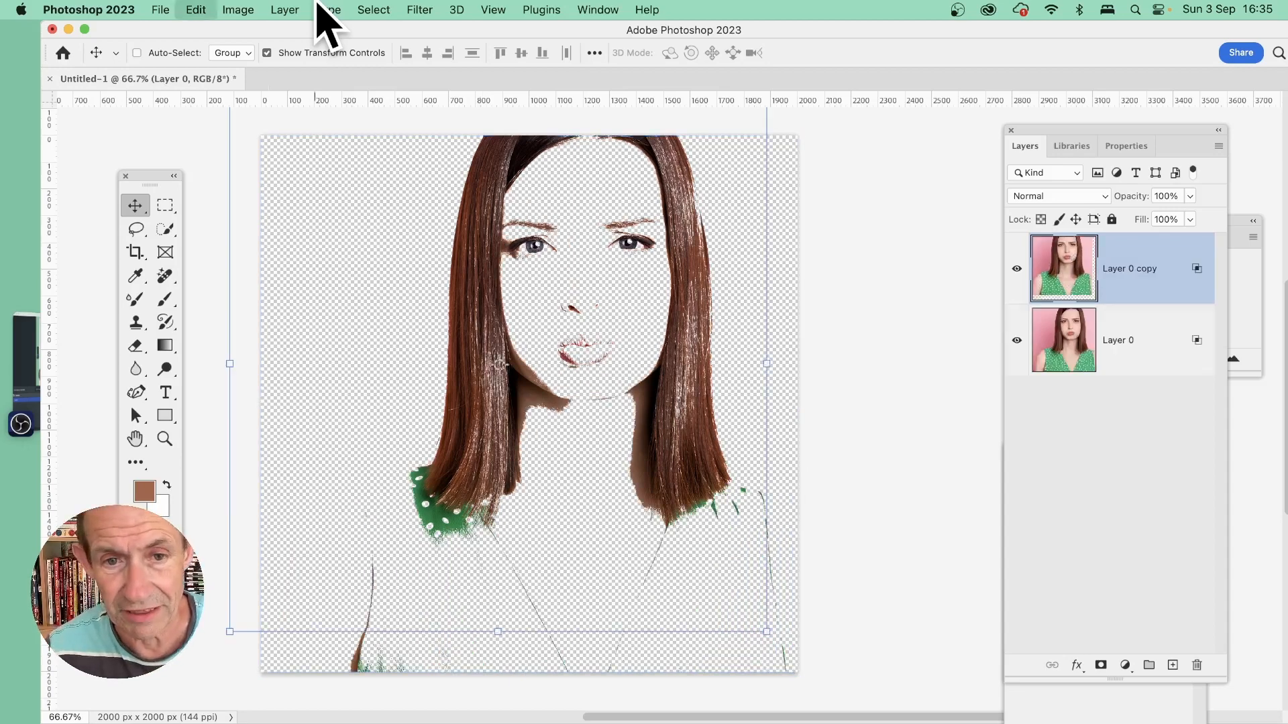
key("super+z")
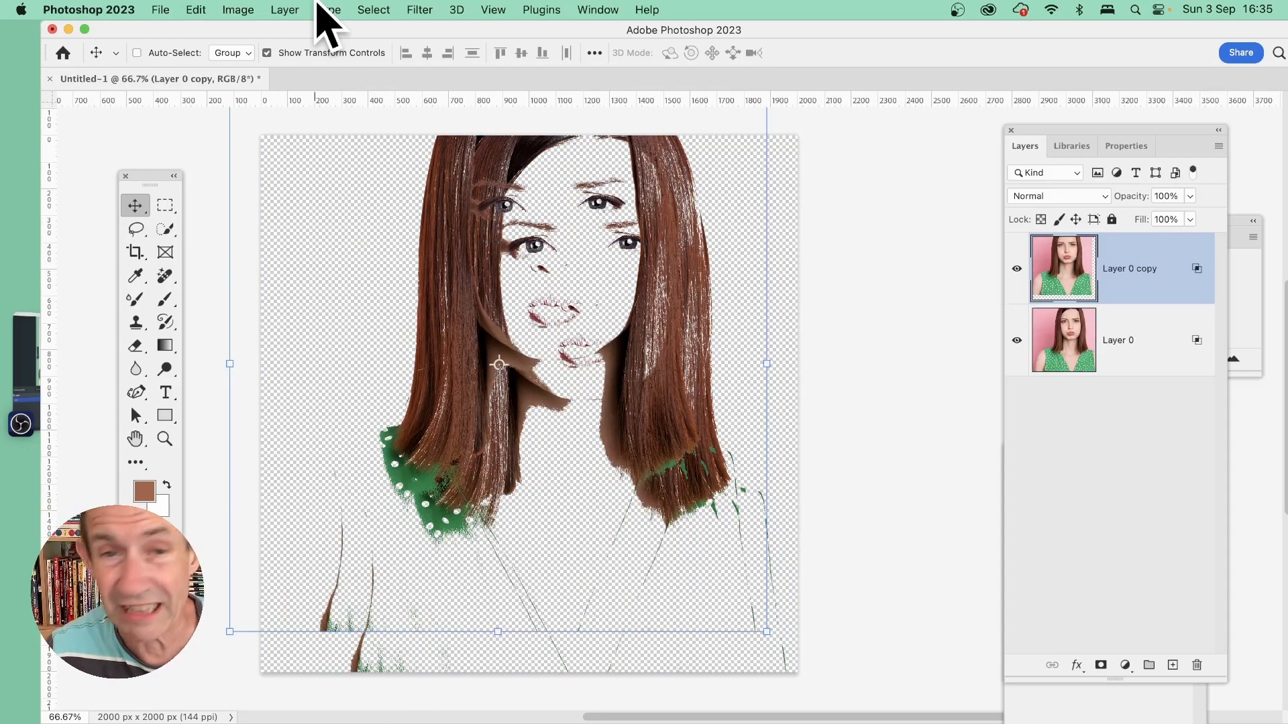
key("super+z")
key("super+z")
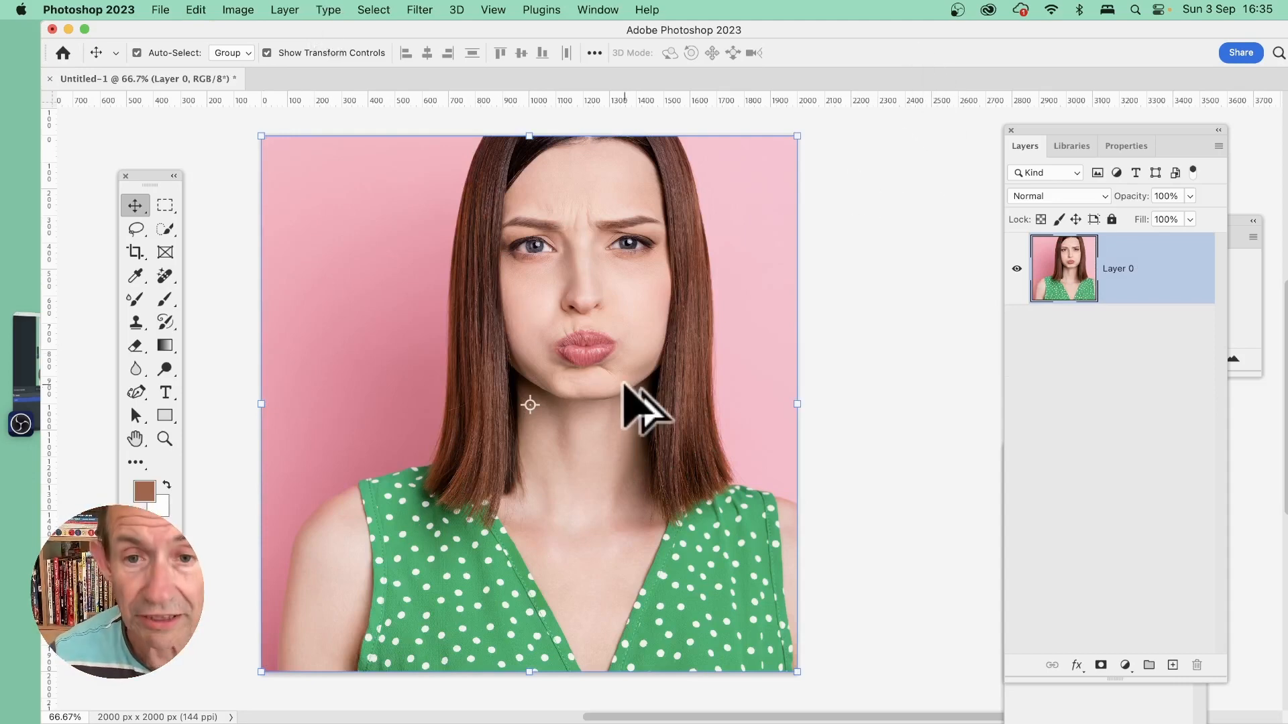
Duplicate the portrait layer and align the copy exactly over the original
left_click_drag(624, 385, 538, 328)
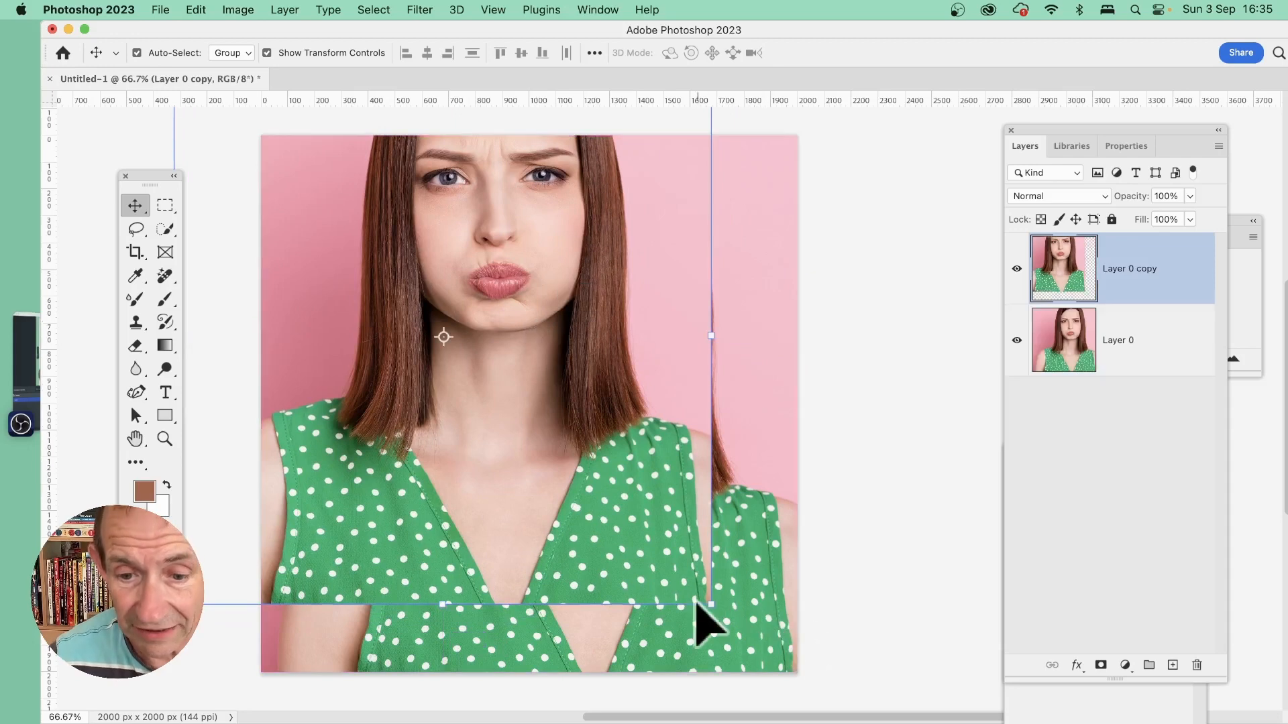
left_click_drag(629, 529, 708, 587)
left_click_drag(480, 296, 482, 299)
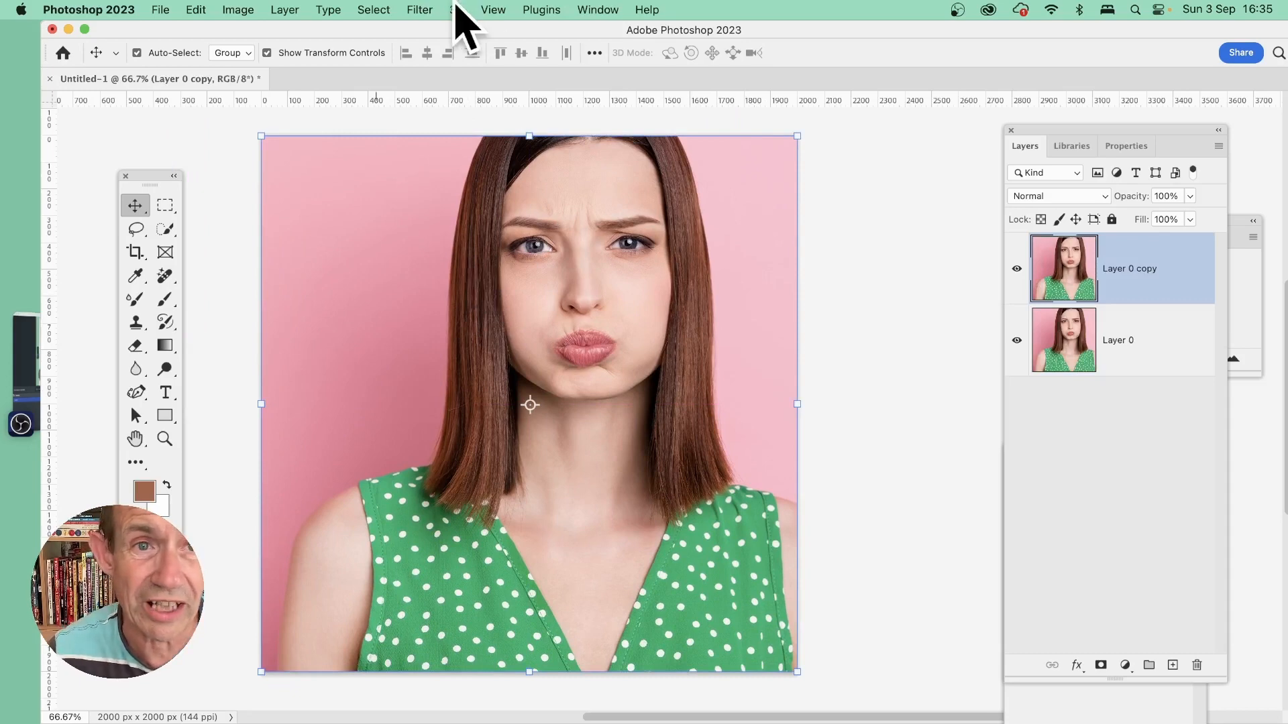
Apply a Gaussian Blur with a radius of about 100 pixels to the portrait copy
left_click(431, 8)
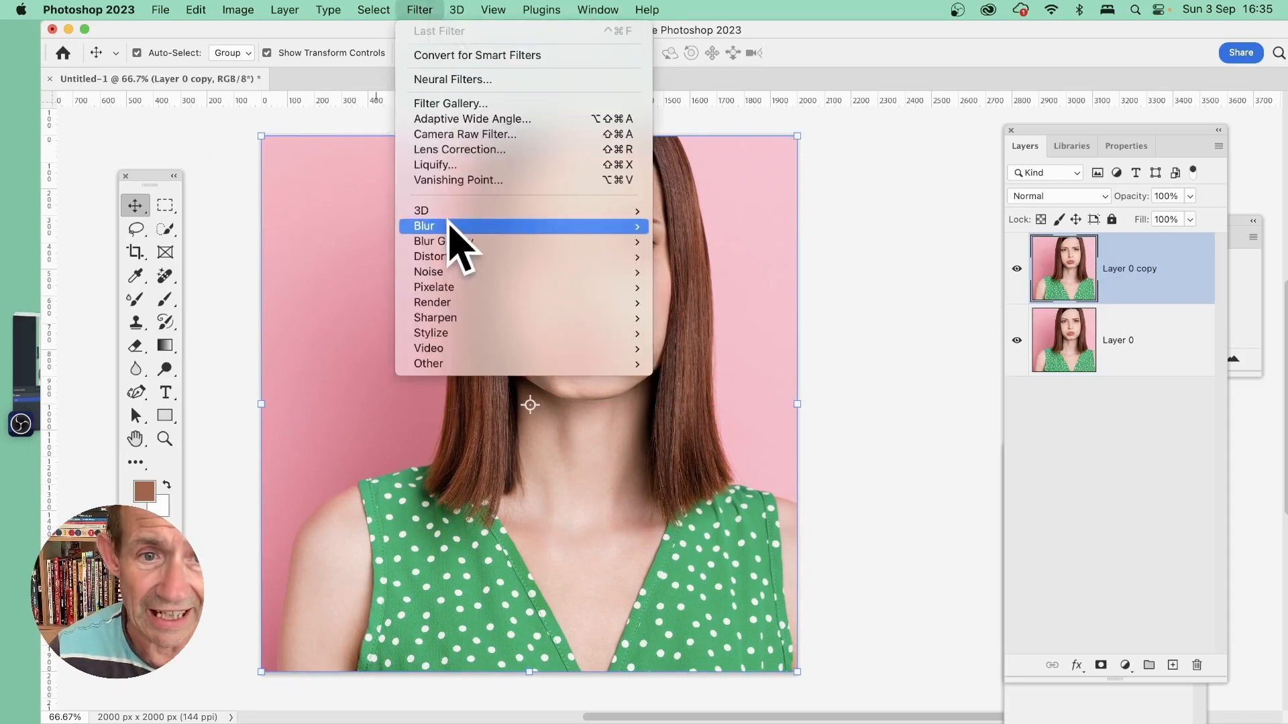
mouse_move(452, 226)
left_click(700, 287)
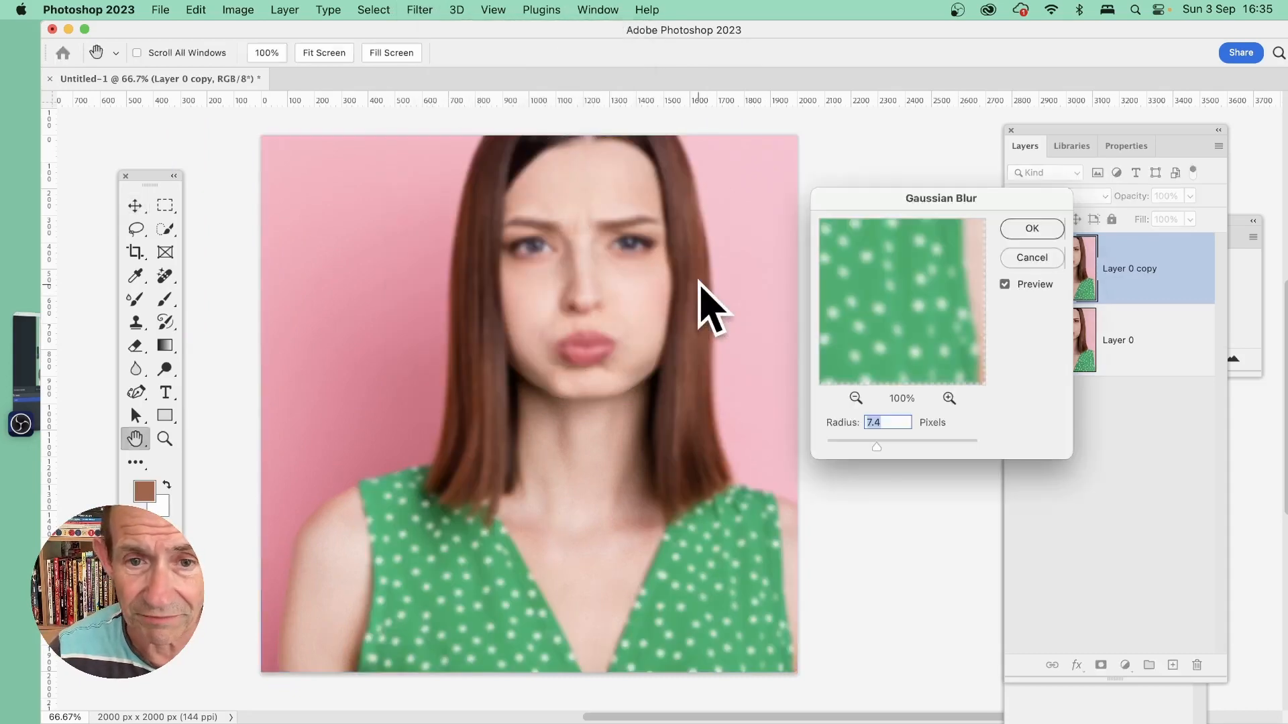
left_click_drag(916, 442, 927, 448)
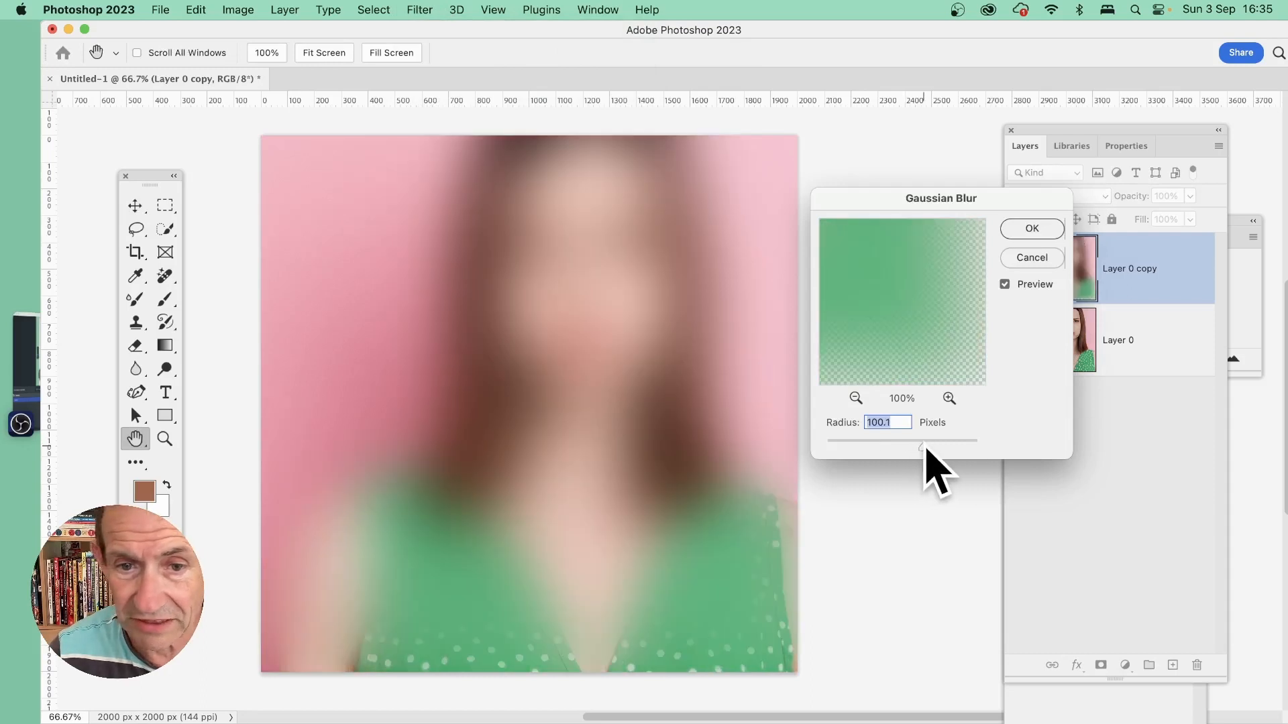
left_click(1049, 230)
key("v")
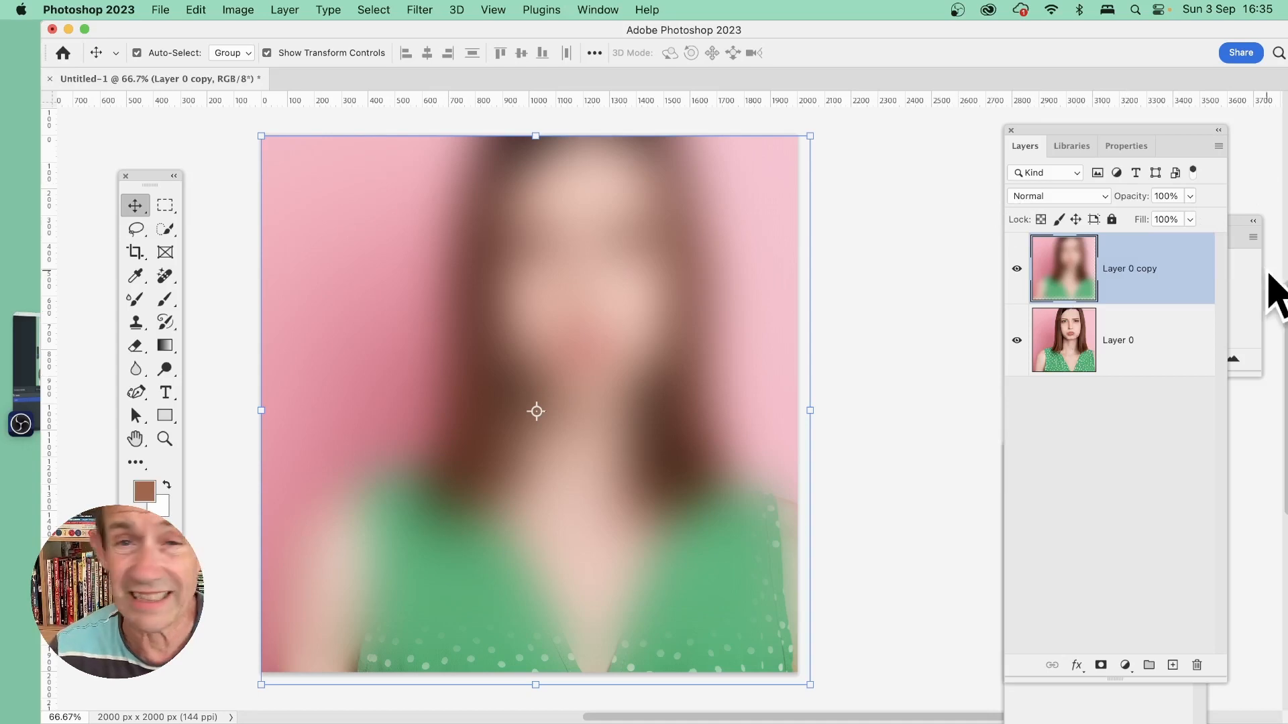
Try a Current Layer Blend If black point of 135 on the blurred copy in Normal mode, and reset it to 0
double_click(1177, 293)
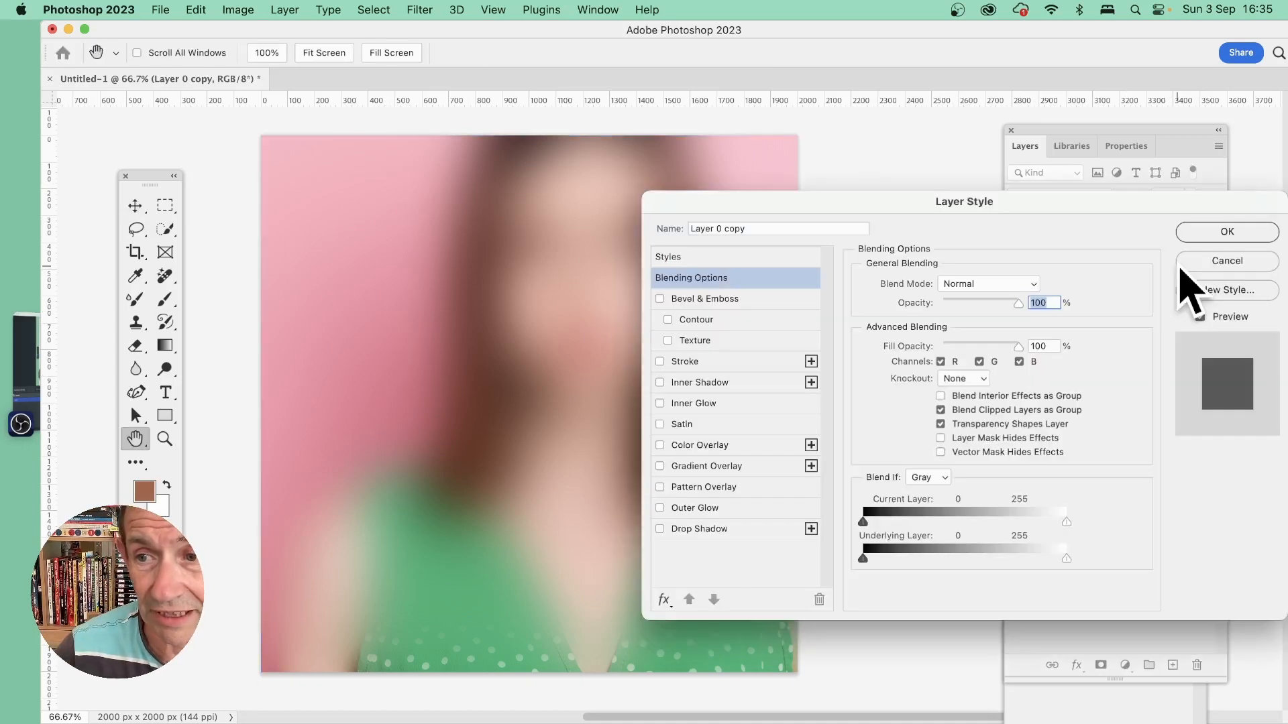
left_click(974, 285)
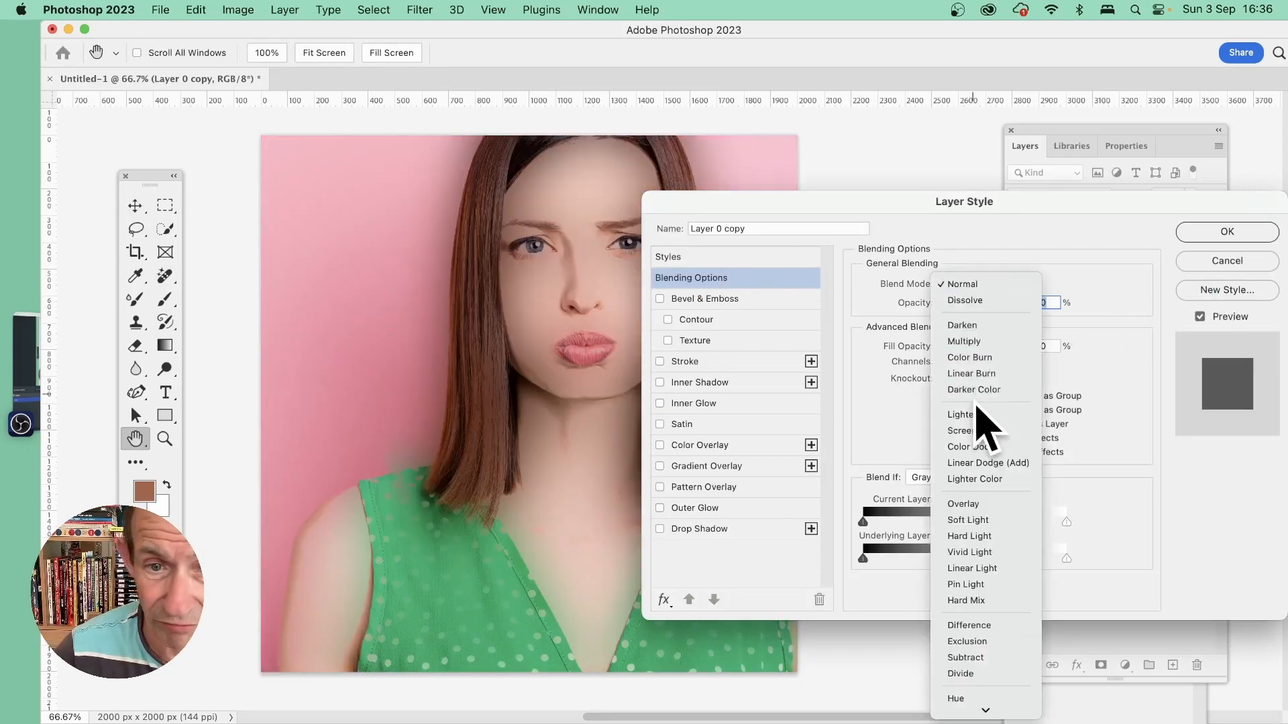
left_click(966, 284)
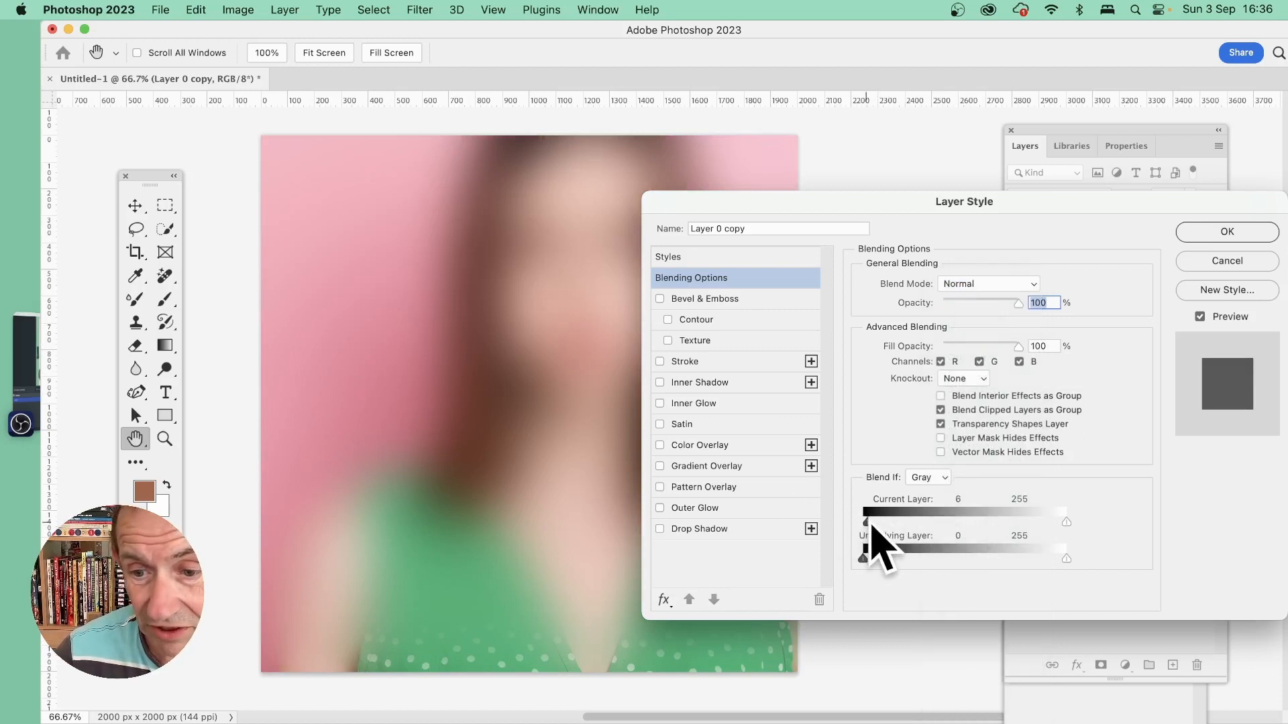
left_click_drag(871, 525, 973, 524)
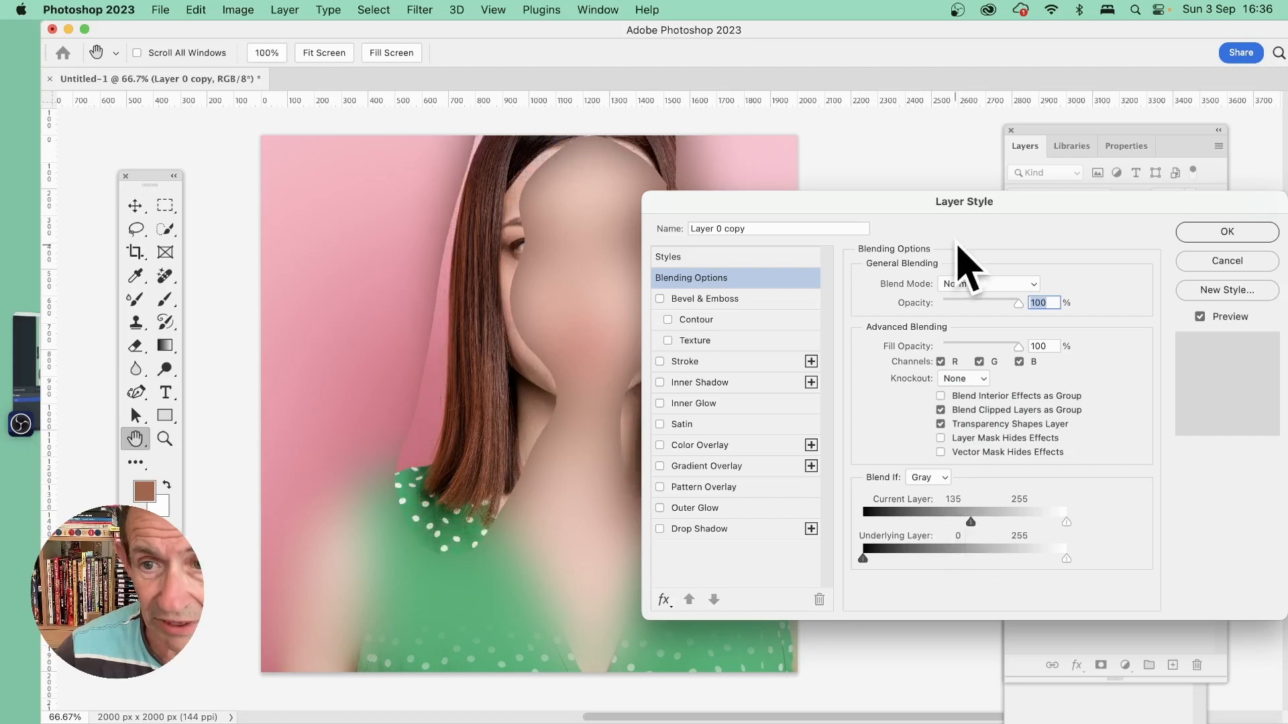
mouse_move(942, 205)
left_mouse_down()
mouse_move(1087, 137)
mouse_move(948, 195)
left_mouse_up()
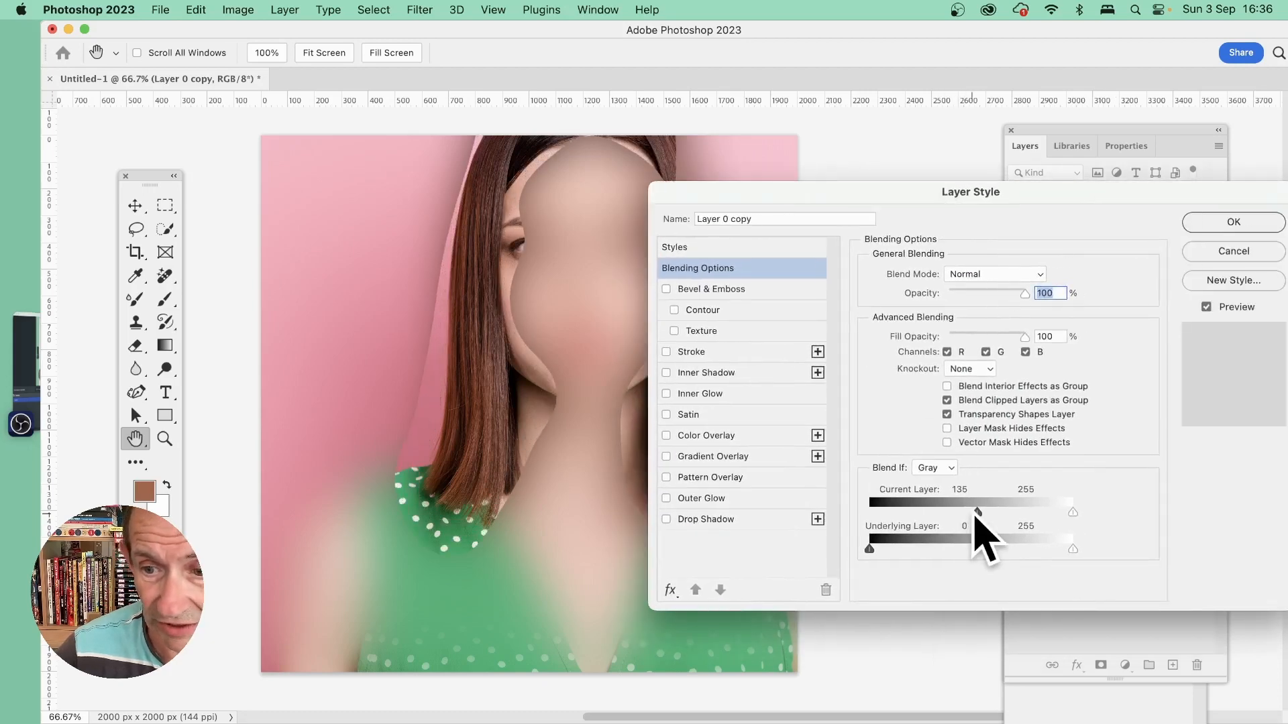
left_click_drag(976, 515, 824, 520)
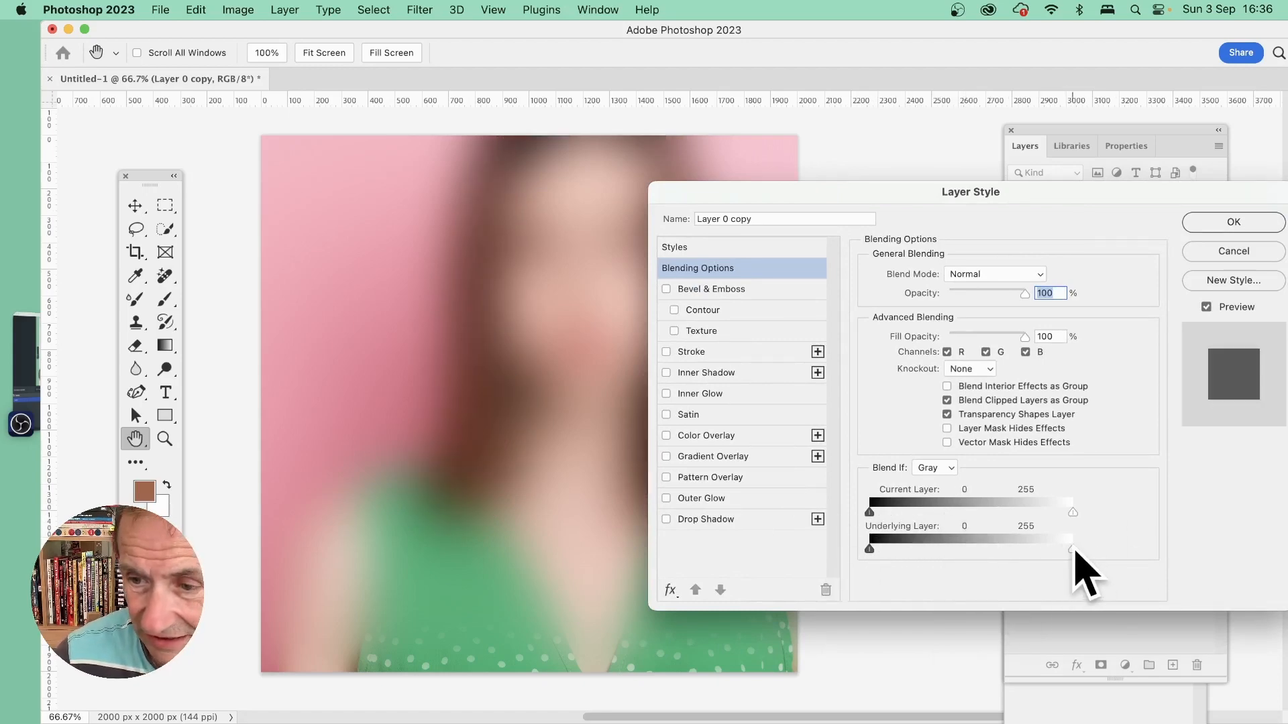
Try an Underlying Layer Blend If black point of 110 on the blurred copy and reset it to 0
left_click_drag(1073, 548, 1106, 559)
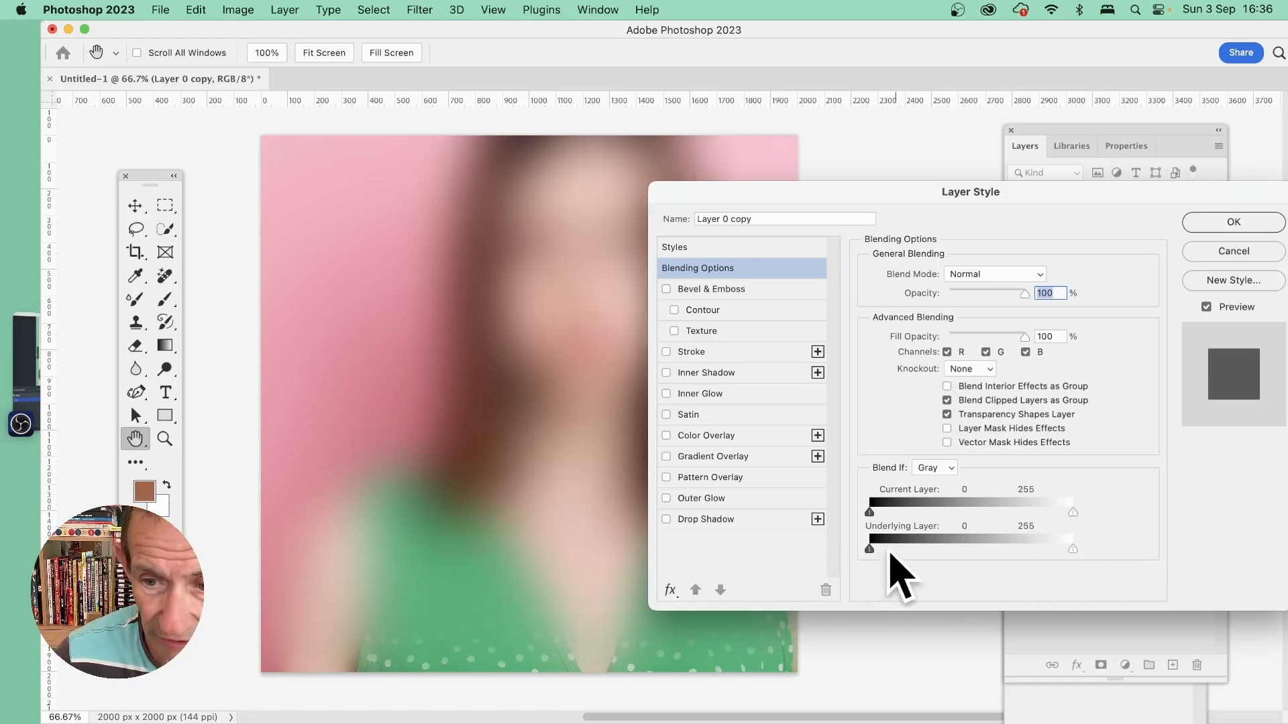
left_click_drag(870, 549, 960, 551)
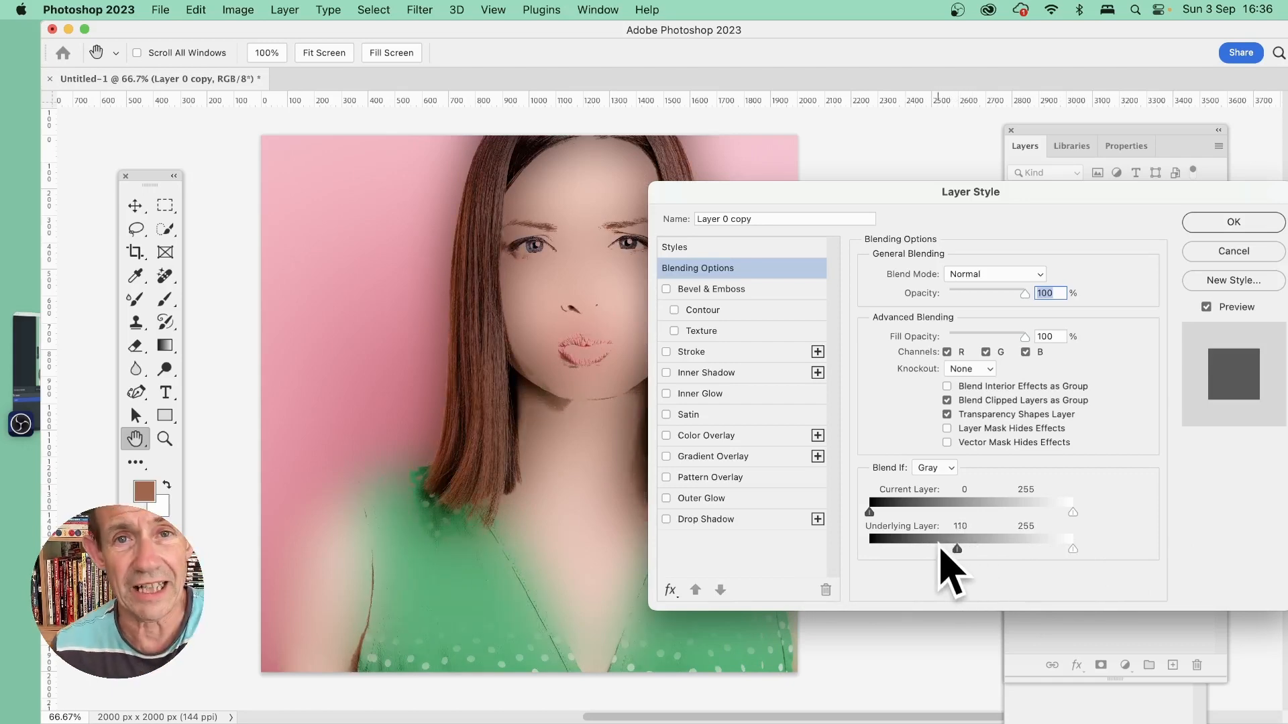
left_click_drag(957, 548, 801, 552)
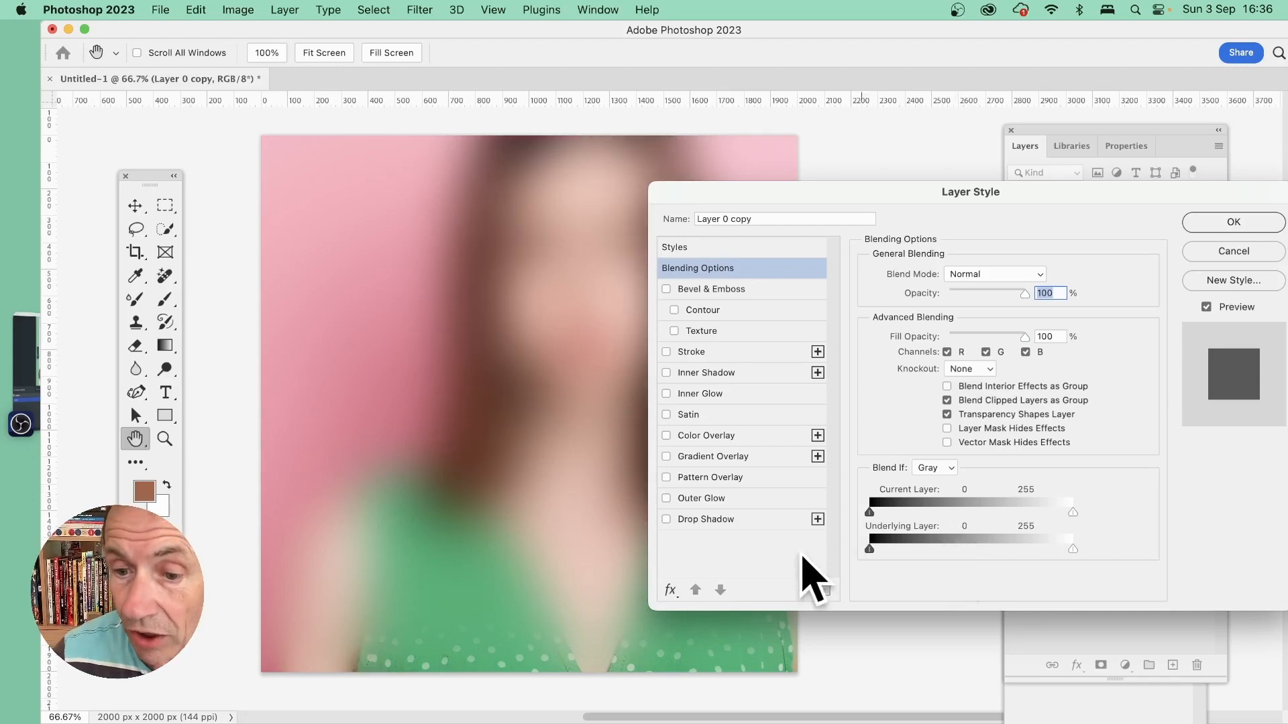
Set the blurred copy's Current Layer black point for Gray and split it to 117 / 152 for a soft transition
left_click_drag(870, 512, 980, 512)
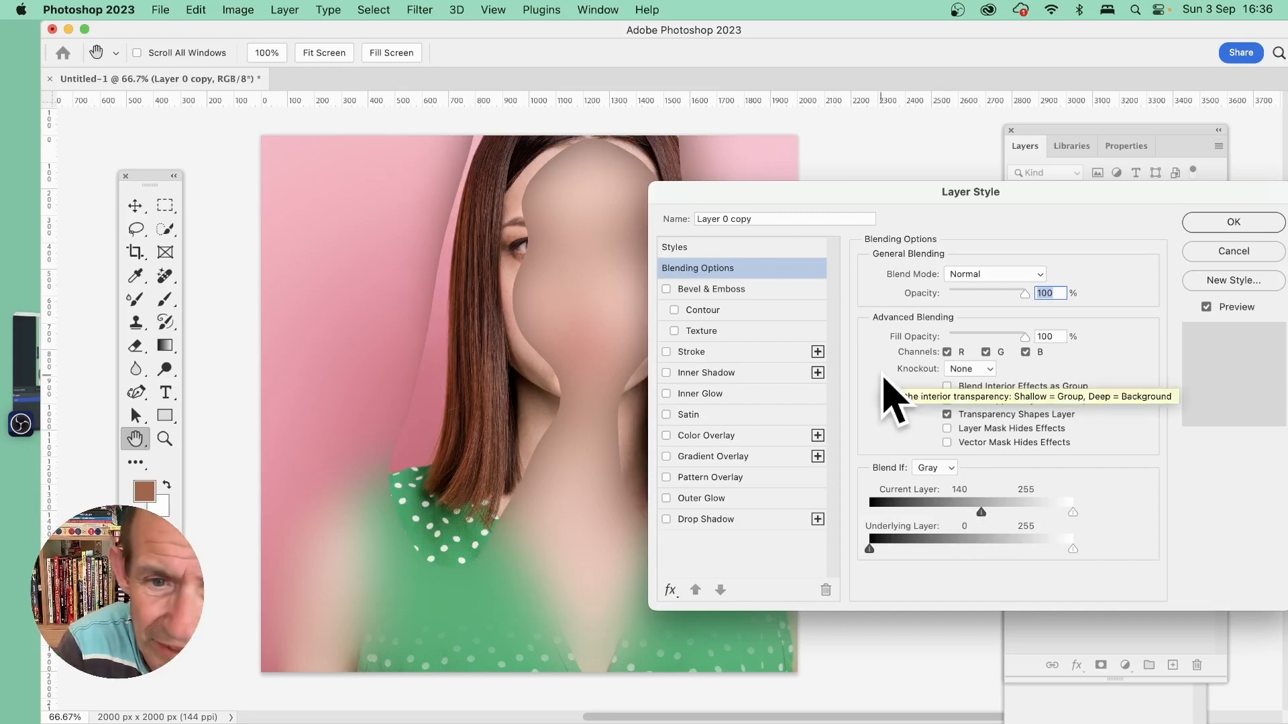
left_click_drag(713, 195, 802, 179)
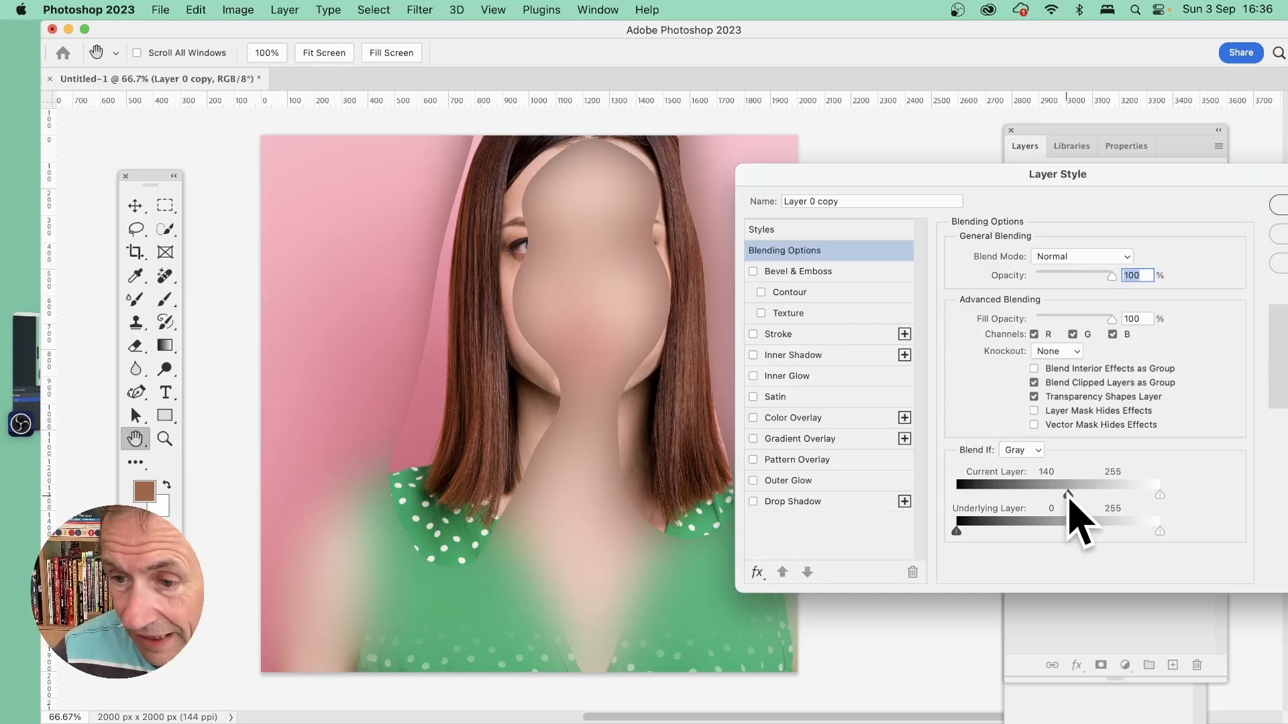
left_click_drag(1068, 495, 1065, 495)
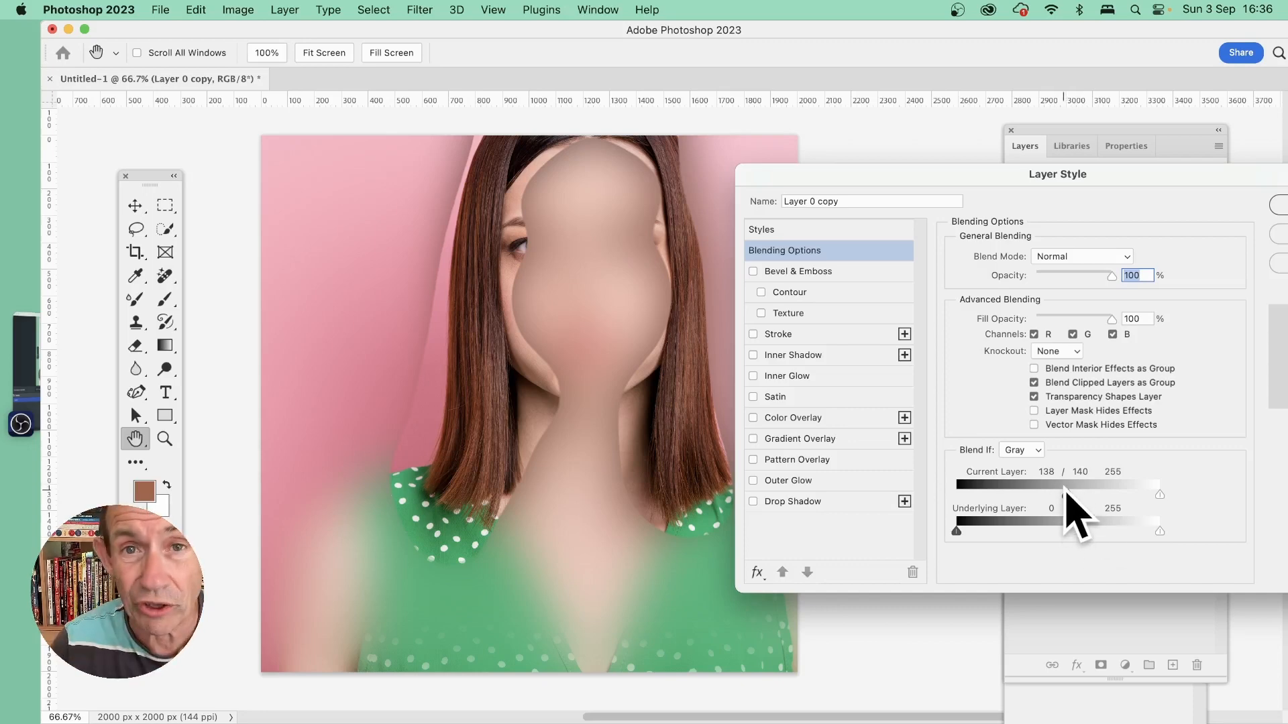
mouse_move(1067, 497)
left_mouse_down()
mouse_move(1026, 497)
mouse_move(1119, 505)
mouse_move(1080, 506)
left_mouse_up()
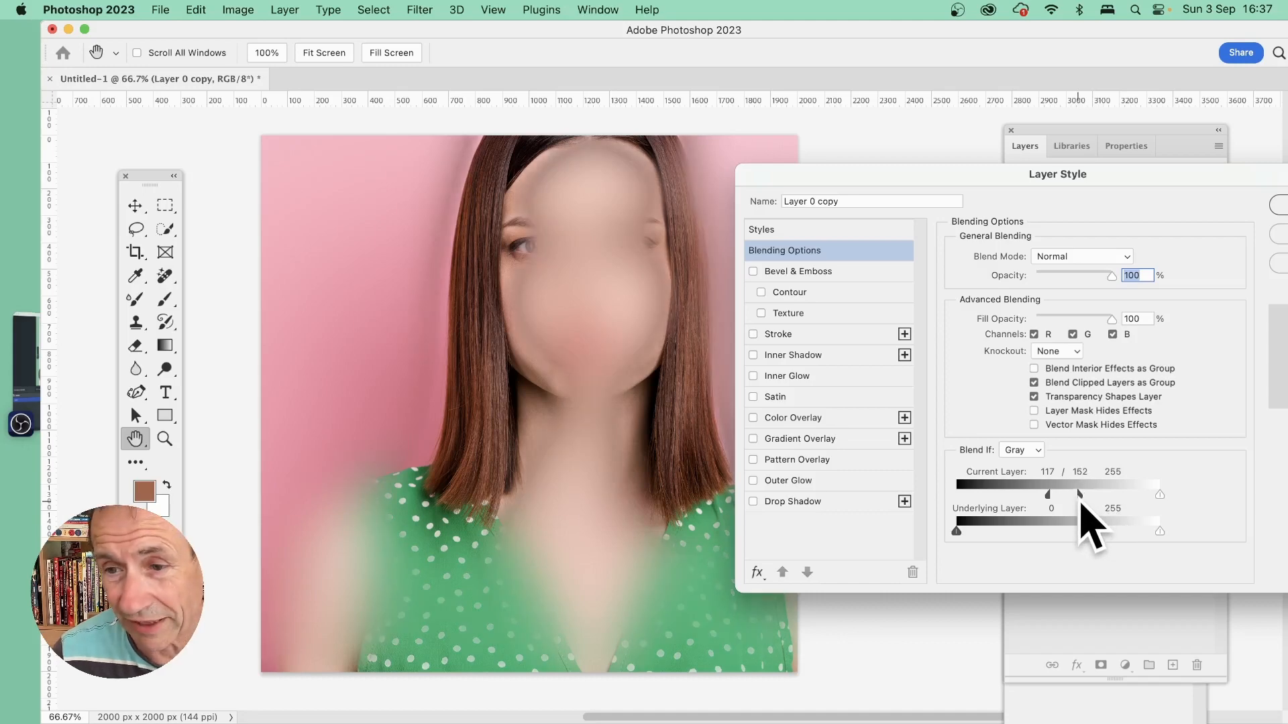
Switch Blend If to Red, split the Current Layer black point to 89 / 166, and apply the blending options
left_click(1019, 450)
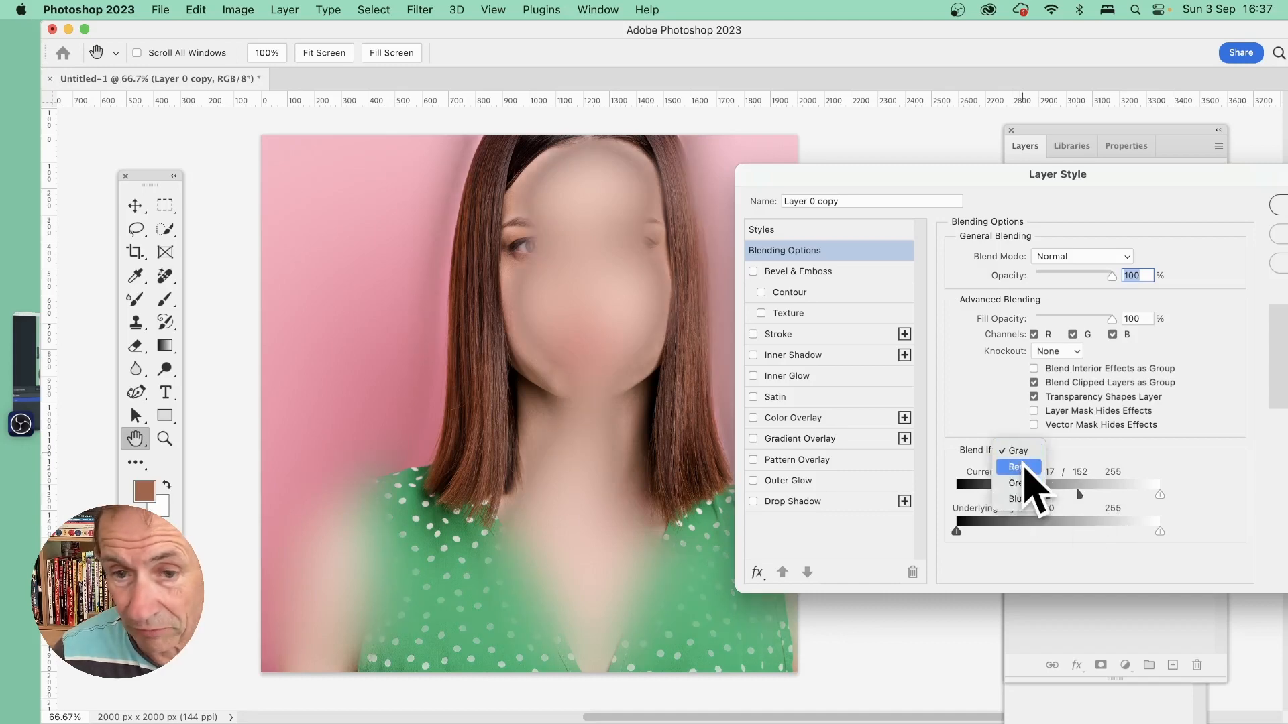
left_click(1021, 467)
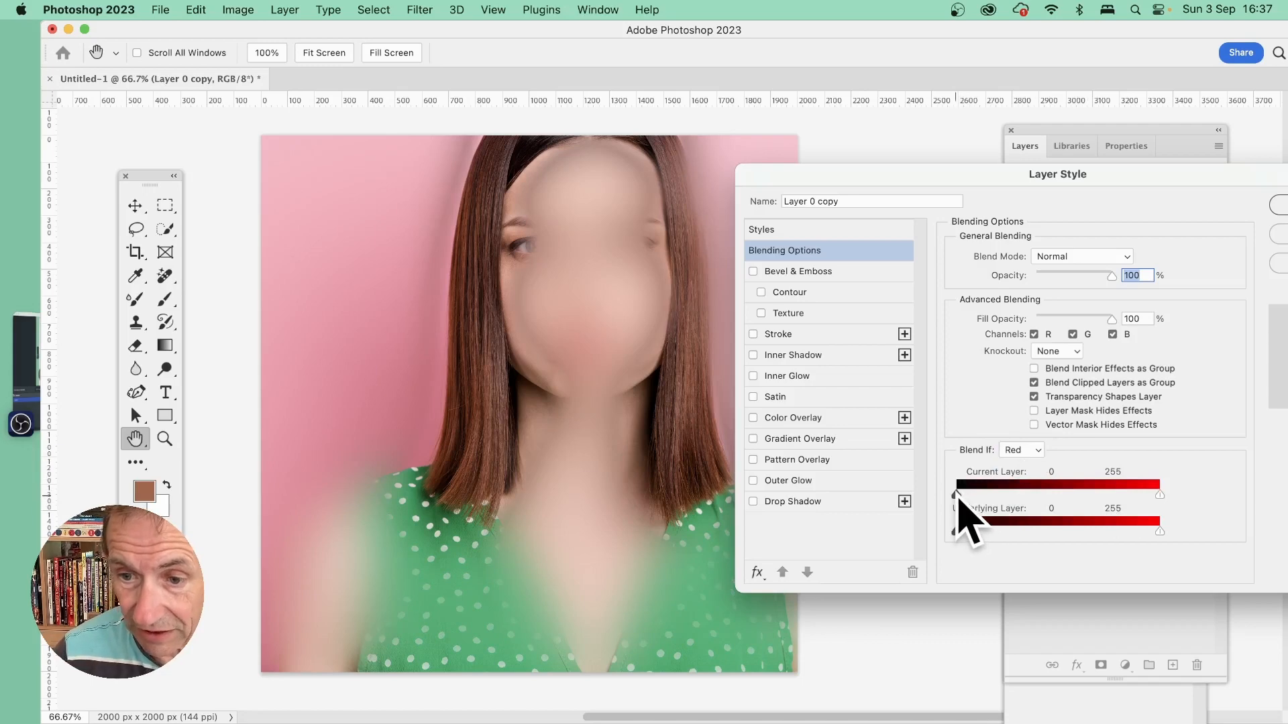
left_click_drag(958, 496, 1086, 495)
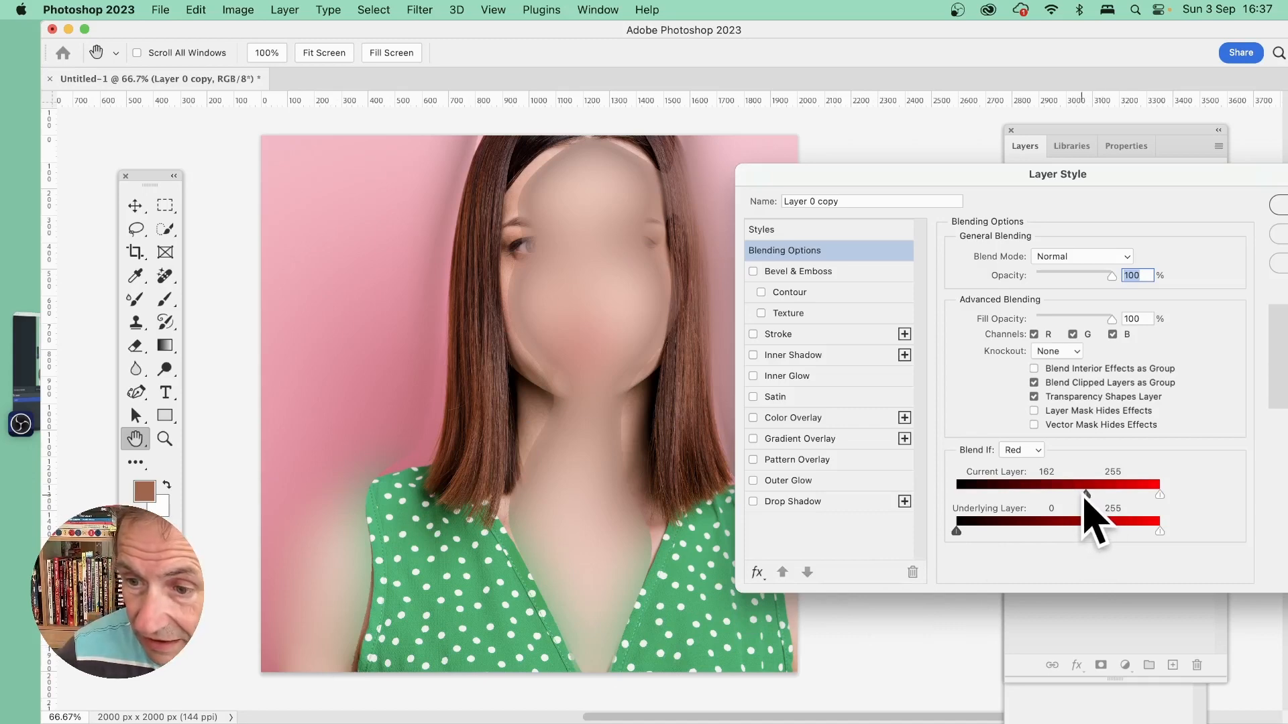
left_click_drag(1084, 494, 1031, 497)
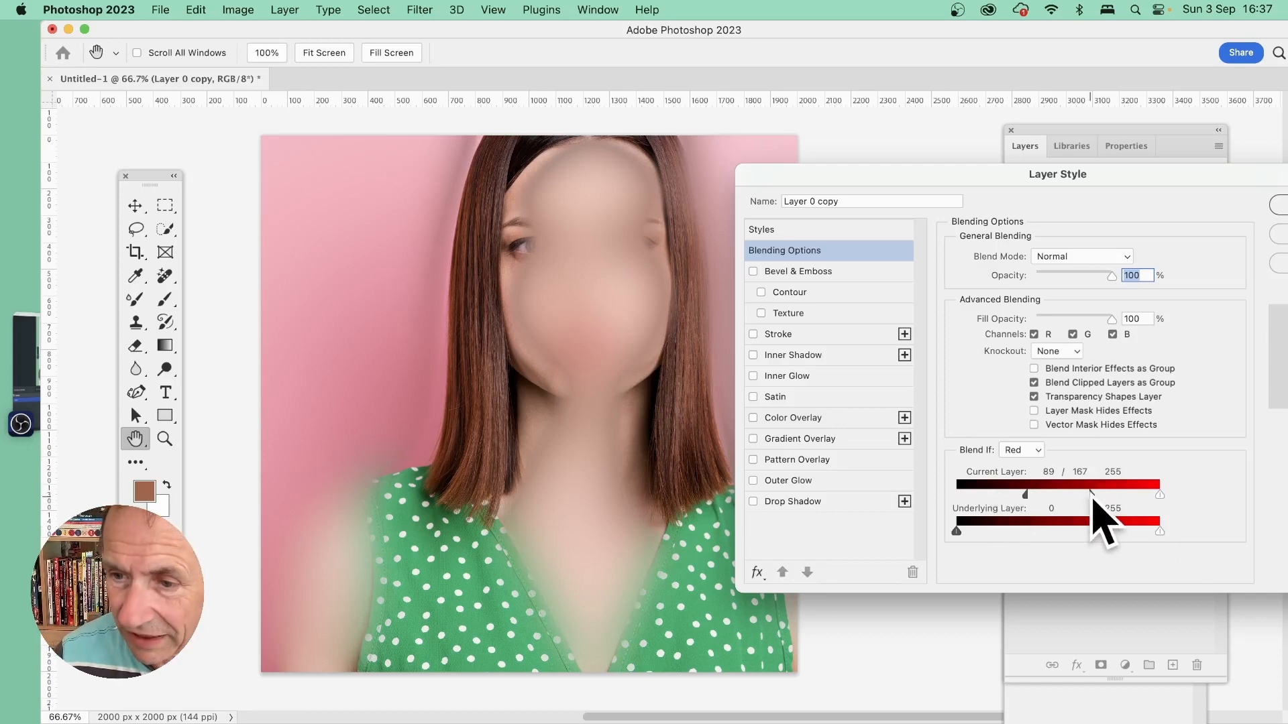
mouse_move(1091, 498)
left_mouse_down()
mouse_move(1112, 495)
mouse_move(1075, 500)
mouse_move(1127, 498)
mouse_move(1071, 502)
mouse_move(1082, 504)
left_mouse_up()
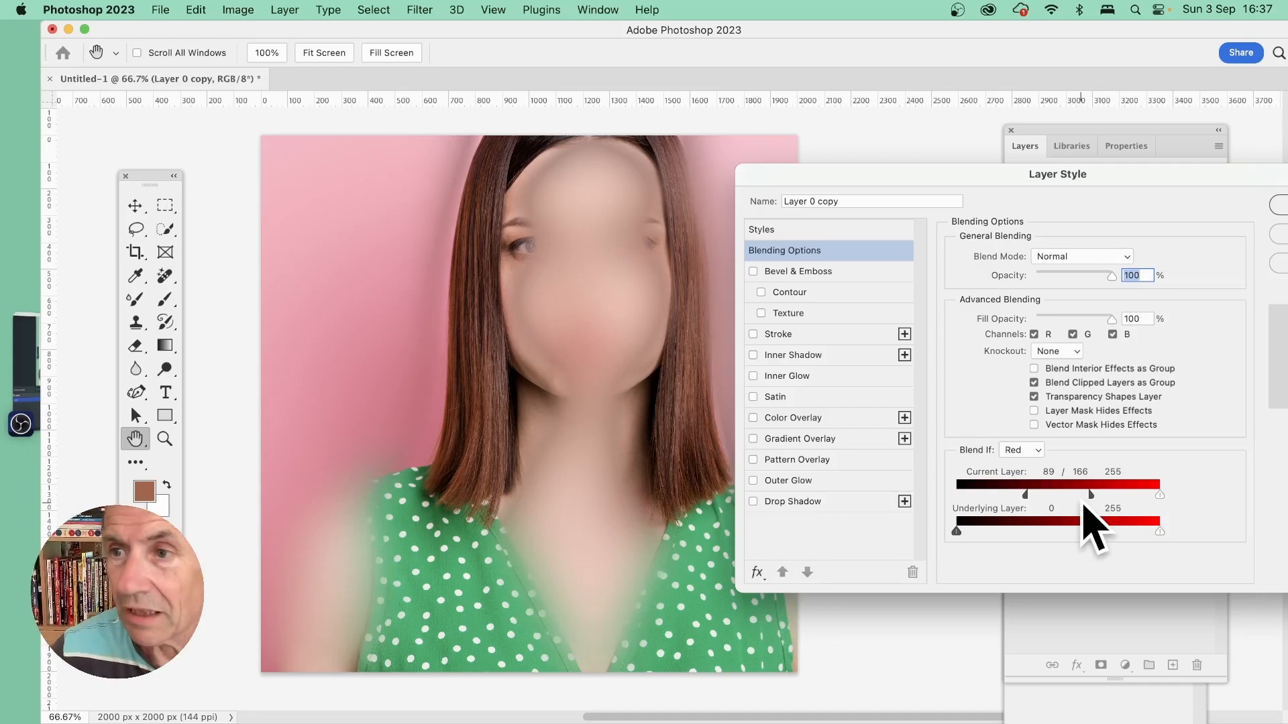
left_click(1277, 204)
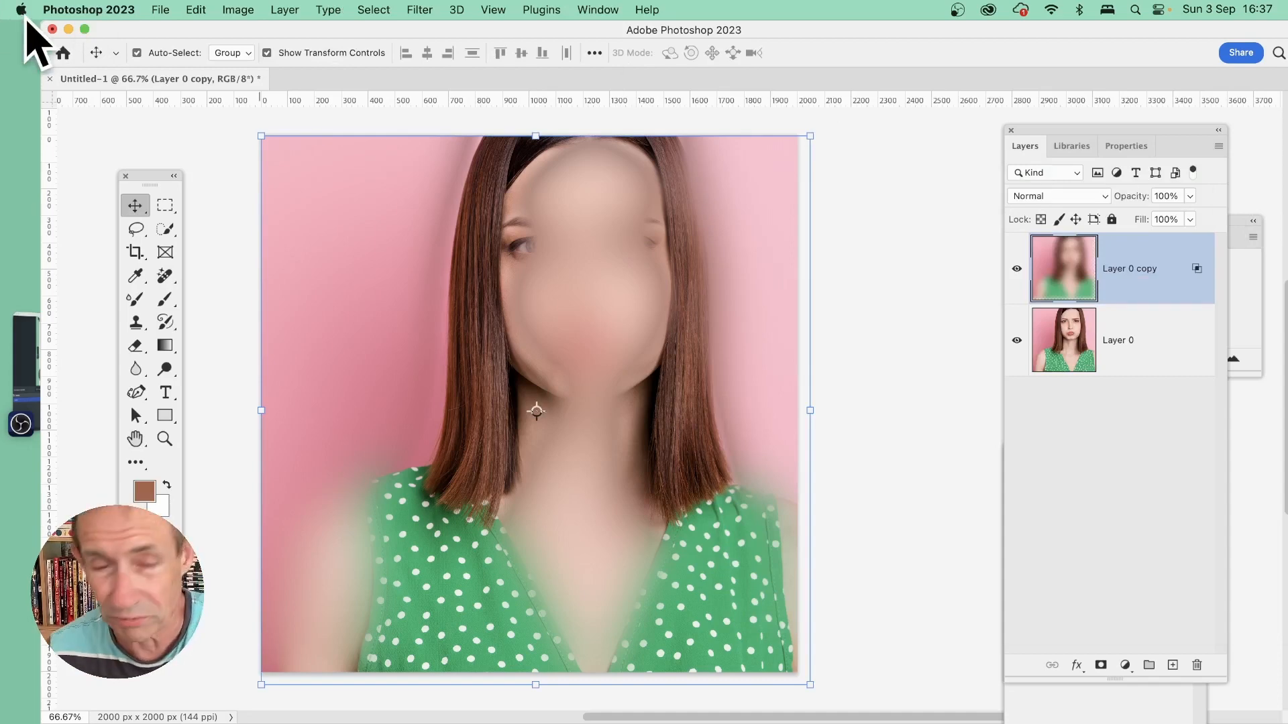
left_click(282, 10)
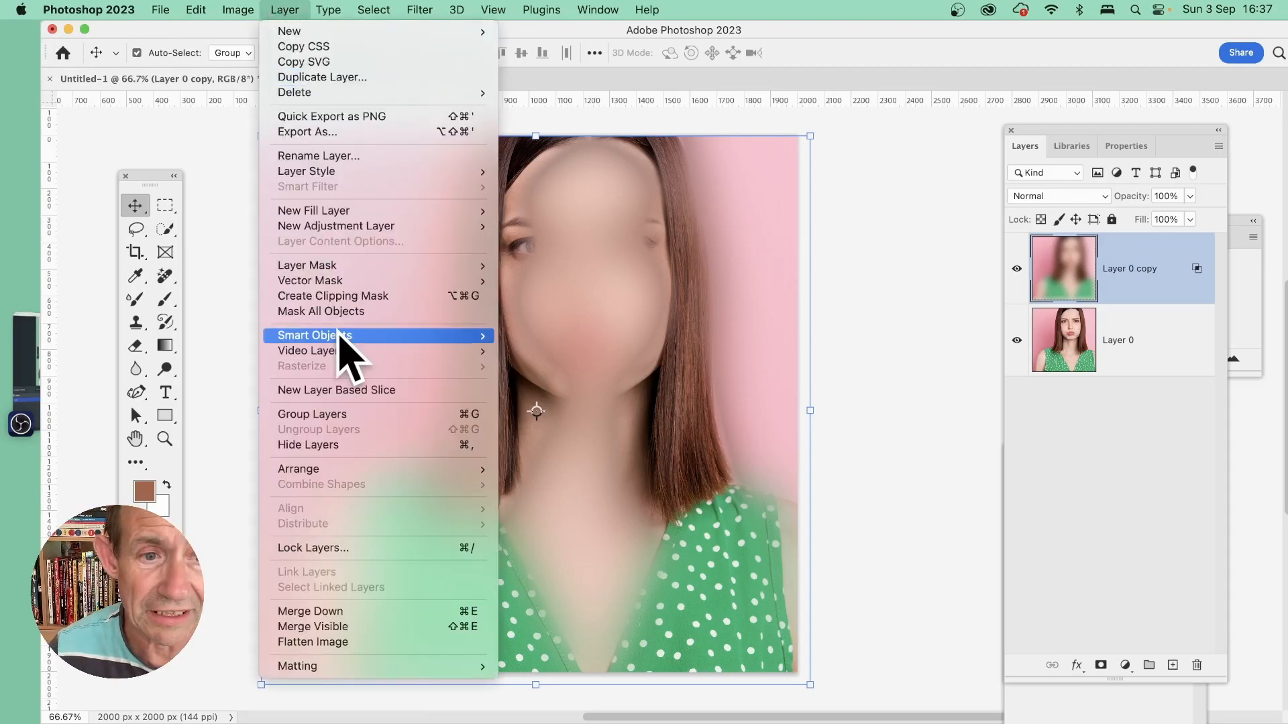
mouse_move(377, 338)
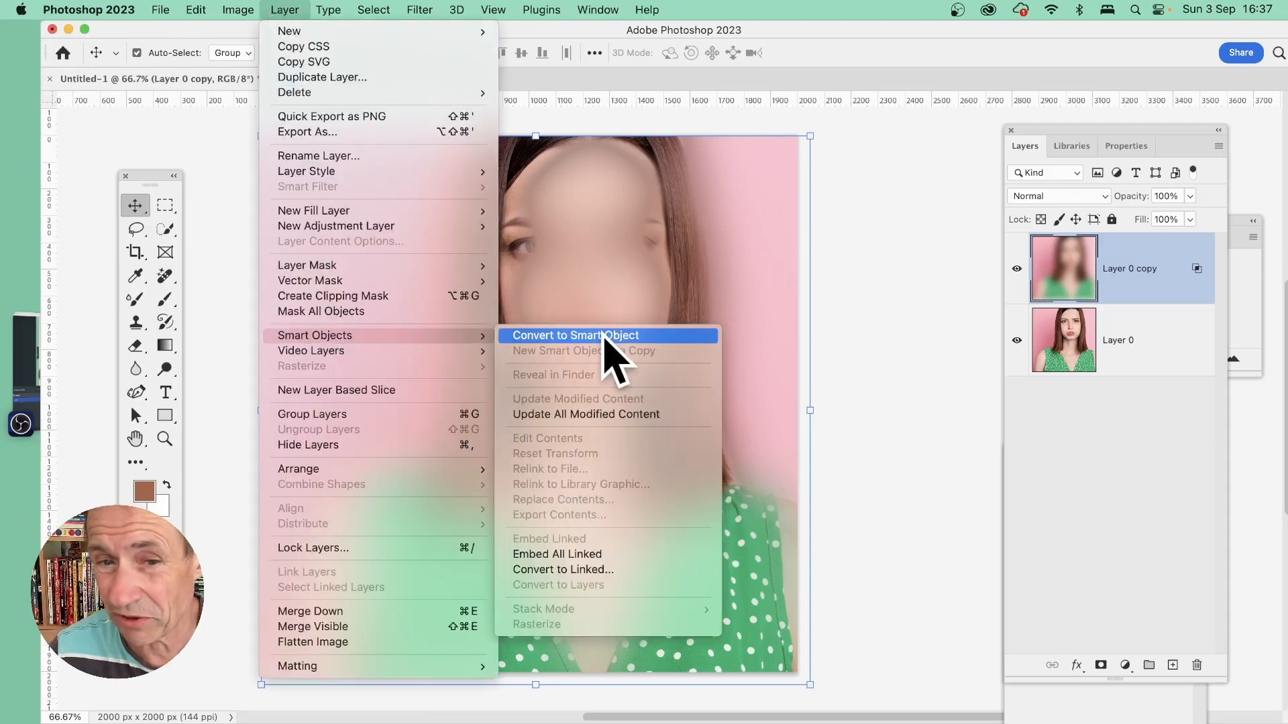
left_click(970, 339)
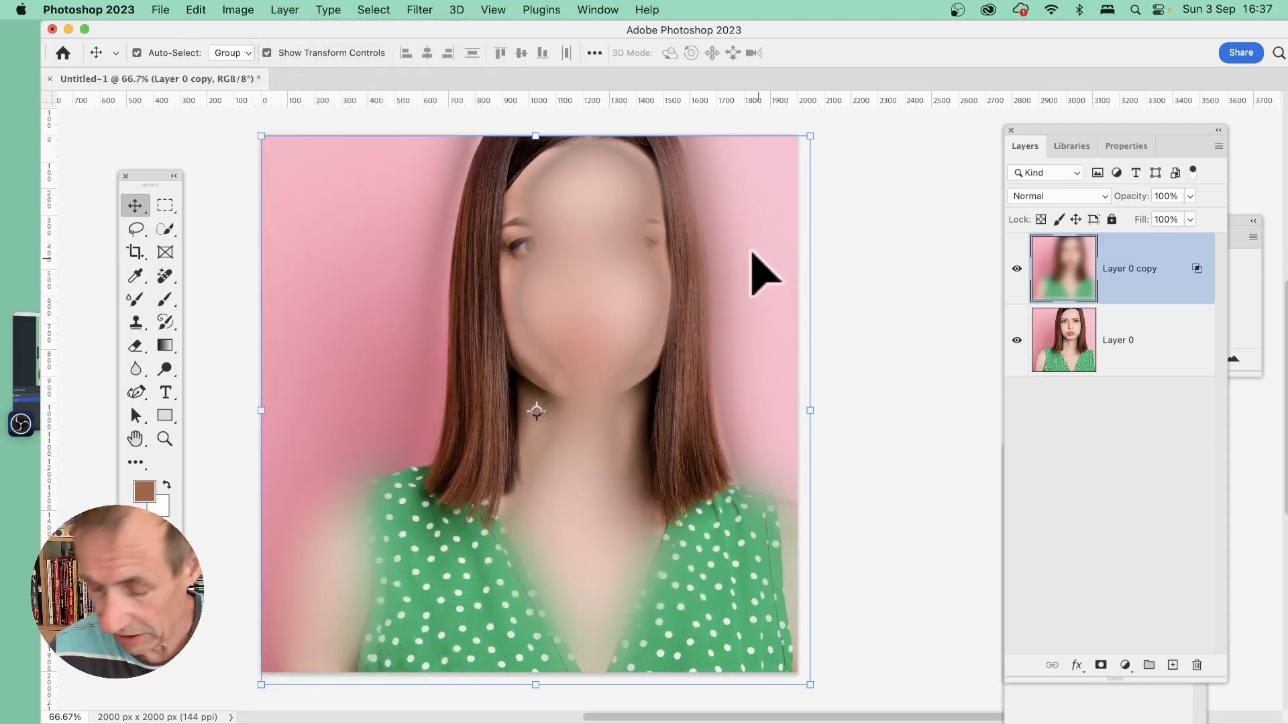
Delete the blurred copy and draw a diagonal multicolour gradient in Difference mode across the original portrait layer
key("BackSpace")
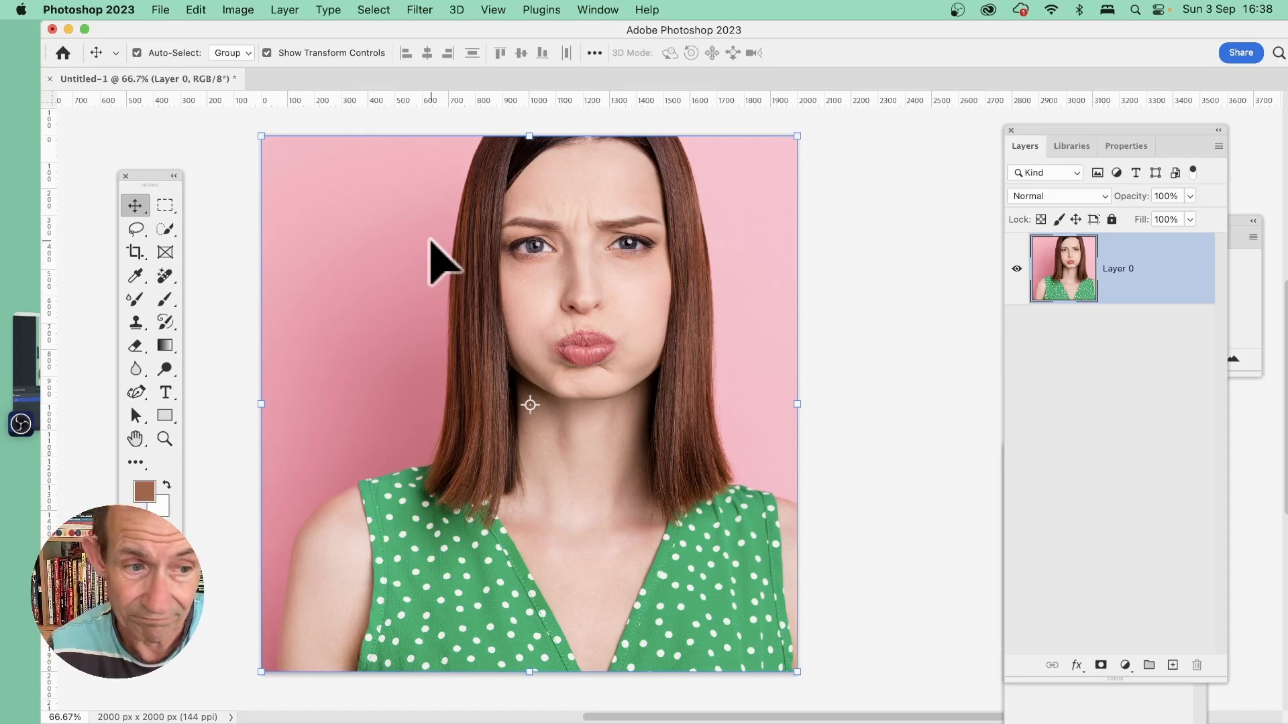
left_click(165, 346)
left_click_drag(312, 163, 709, 475)
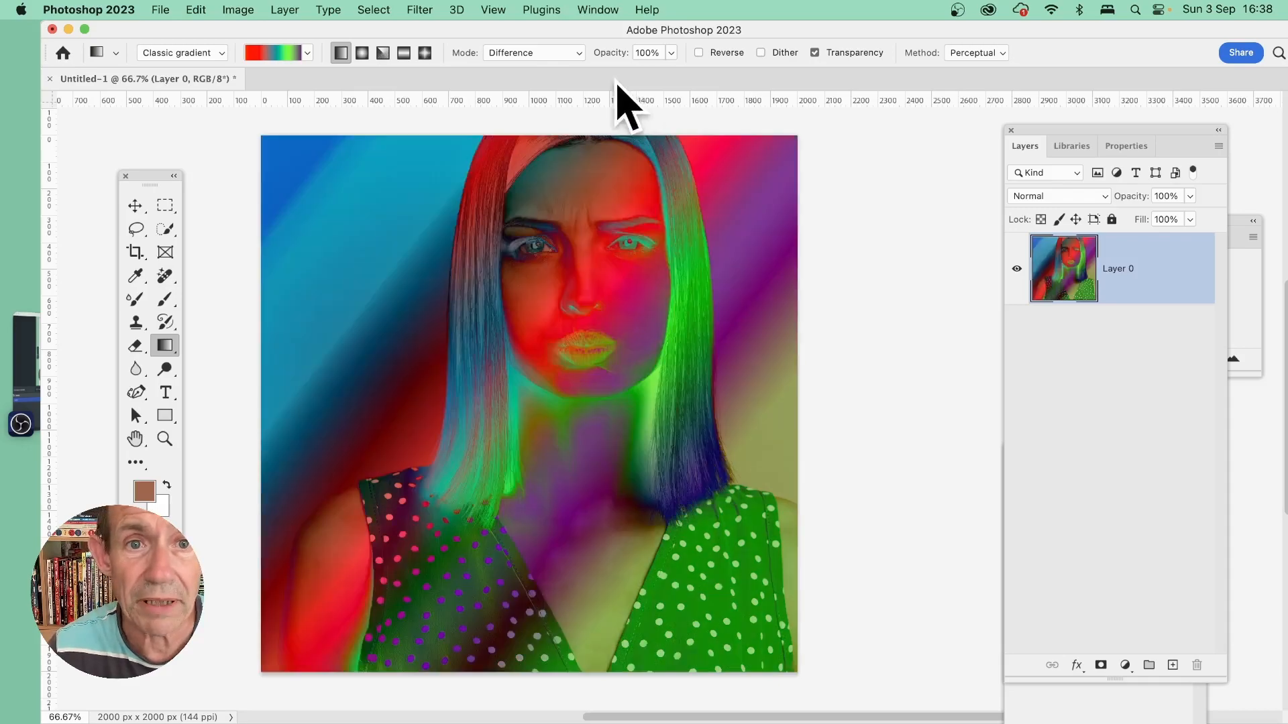
Set the Gradient tool's mode to Normal and cover Layer 0 with a multicolour gradient running from upper centre down to lower left
left_click(533, 53)
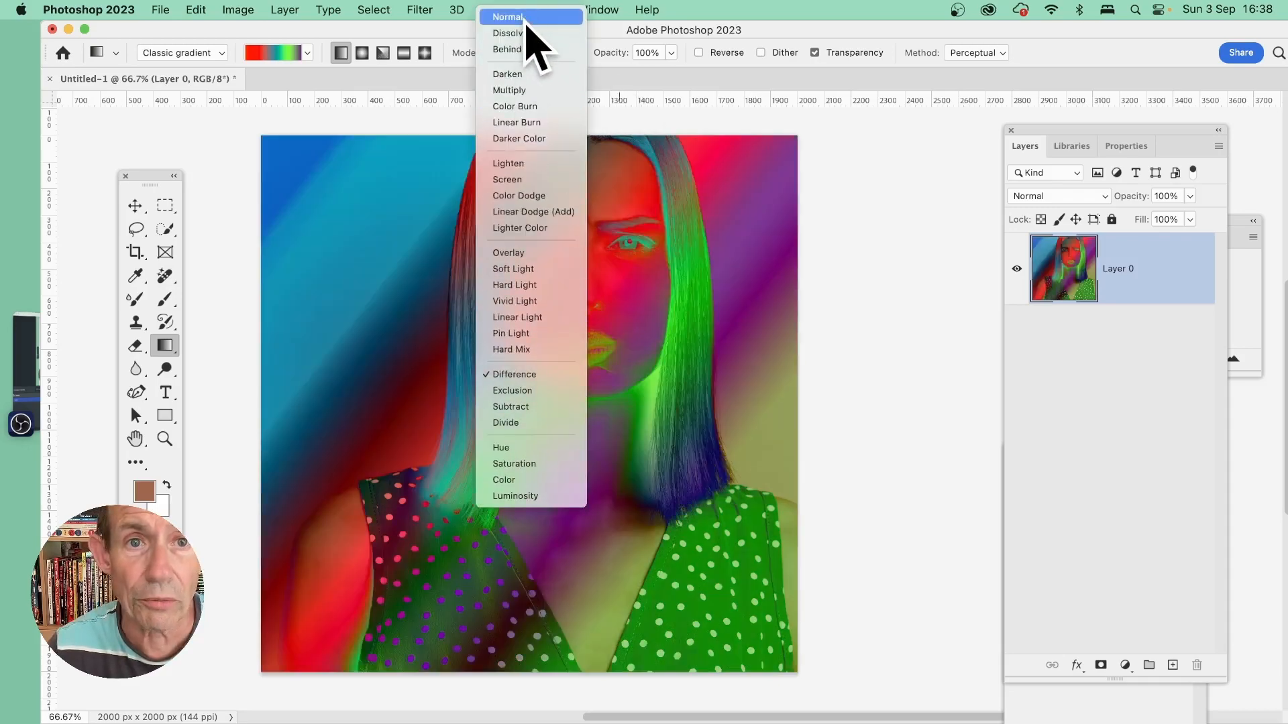
left_click(526, 19)
left_click_drag(570, 362, 457, 610)
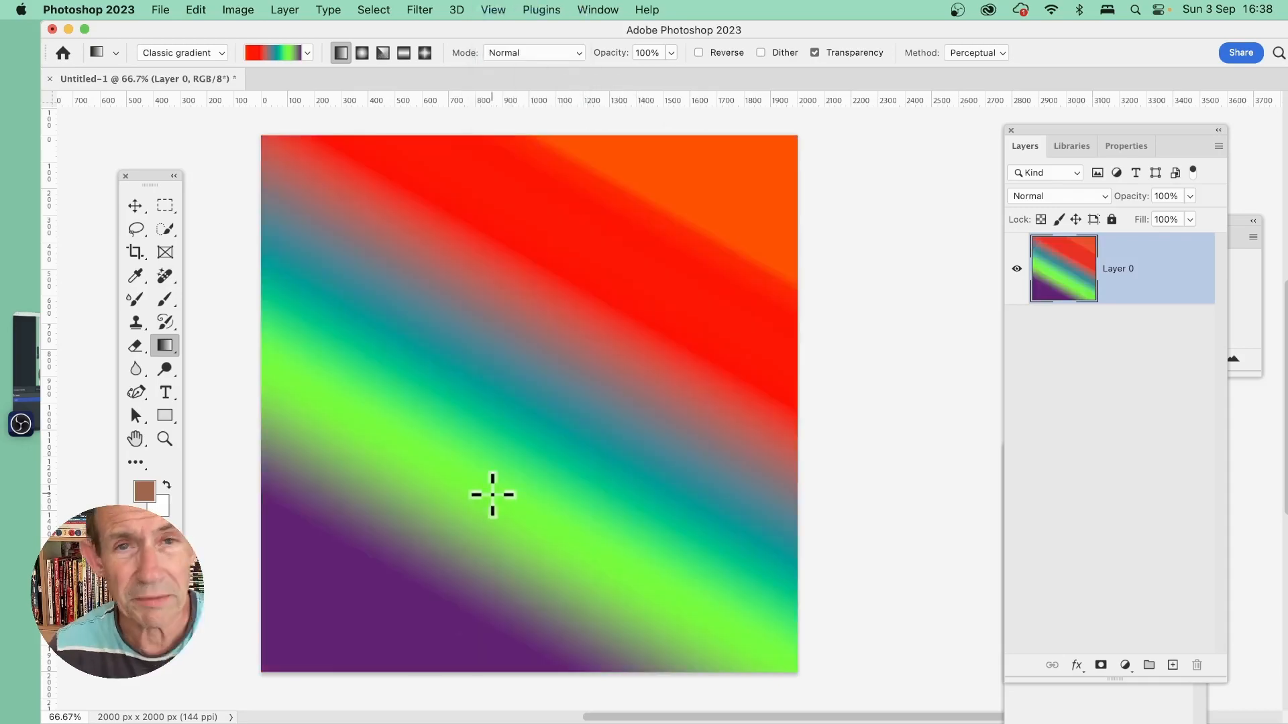
Create a new layer named Layer 1 and fill it with the multicolour gradient running diagonally from lower right to upper left
left_click(289, 9)
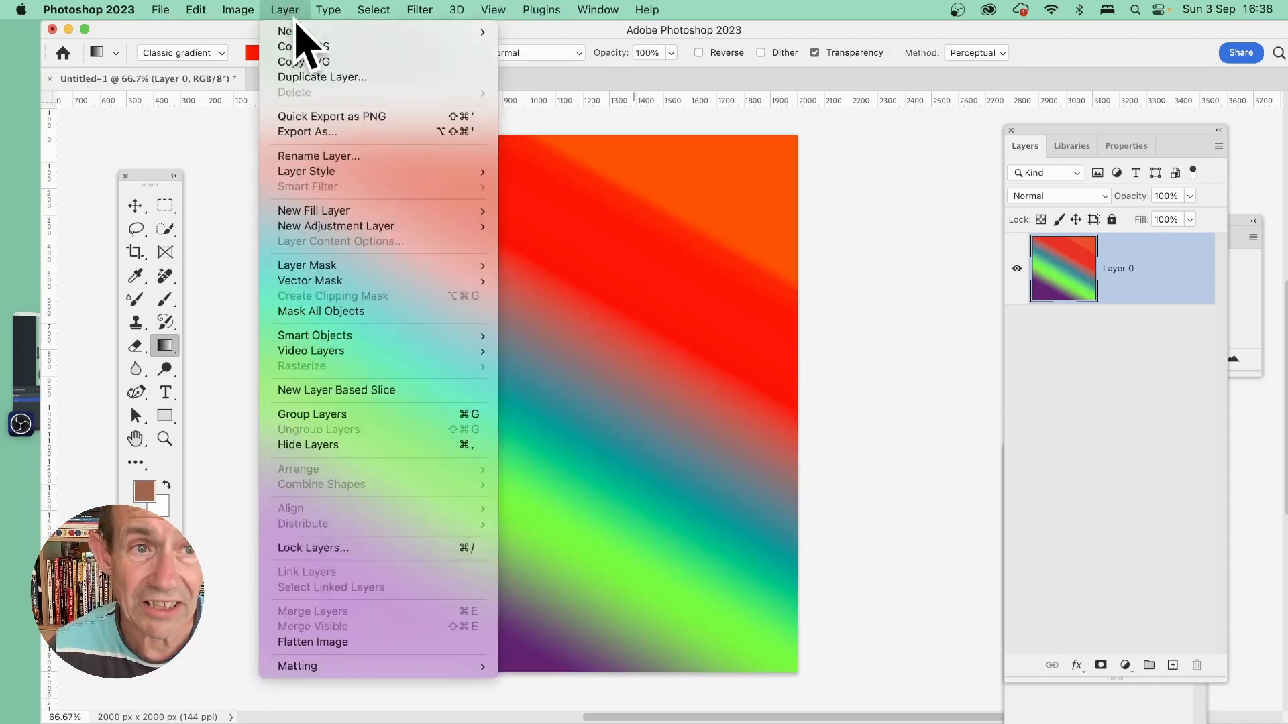
mouse_move(297, 31)
left_click(536, 32)
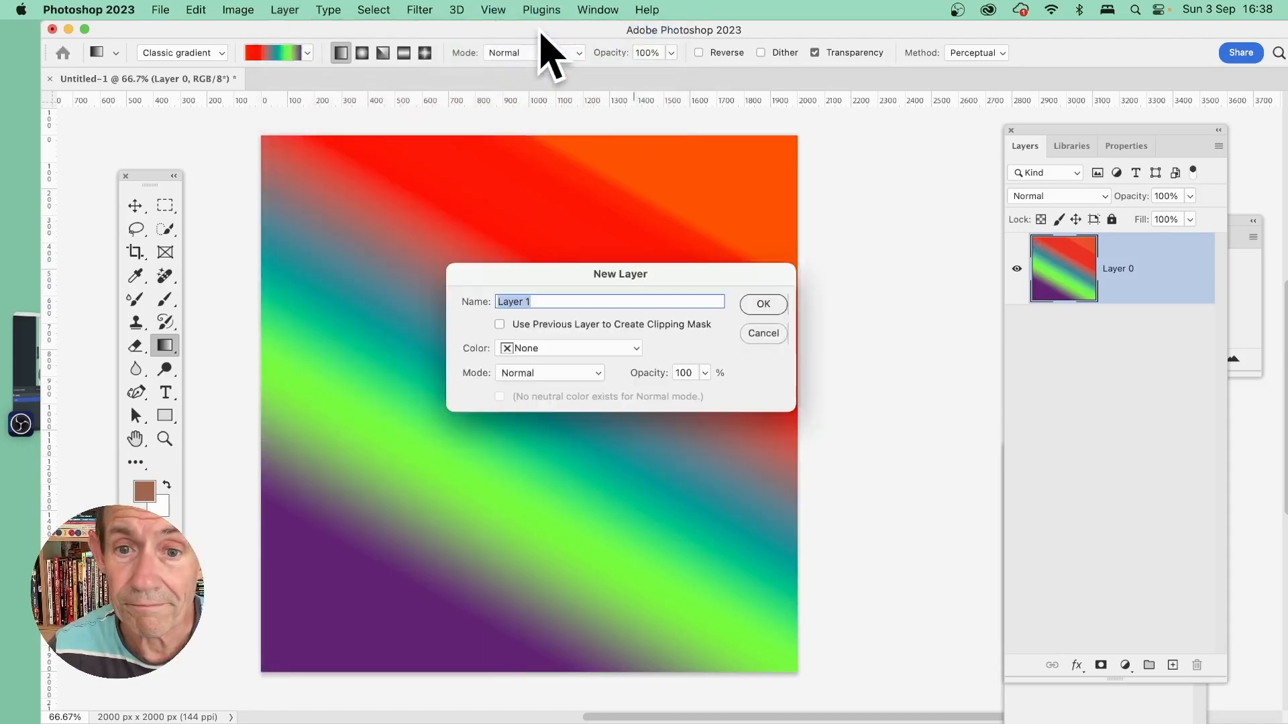
left_click(765, 305)
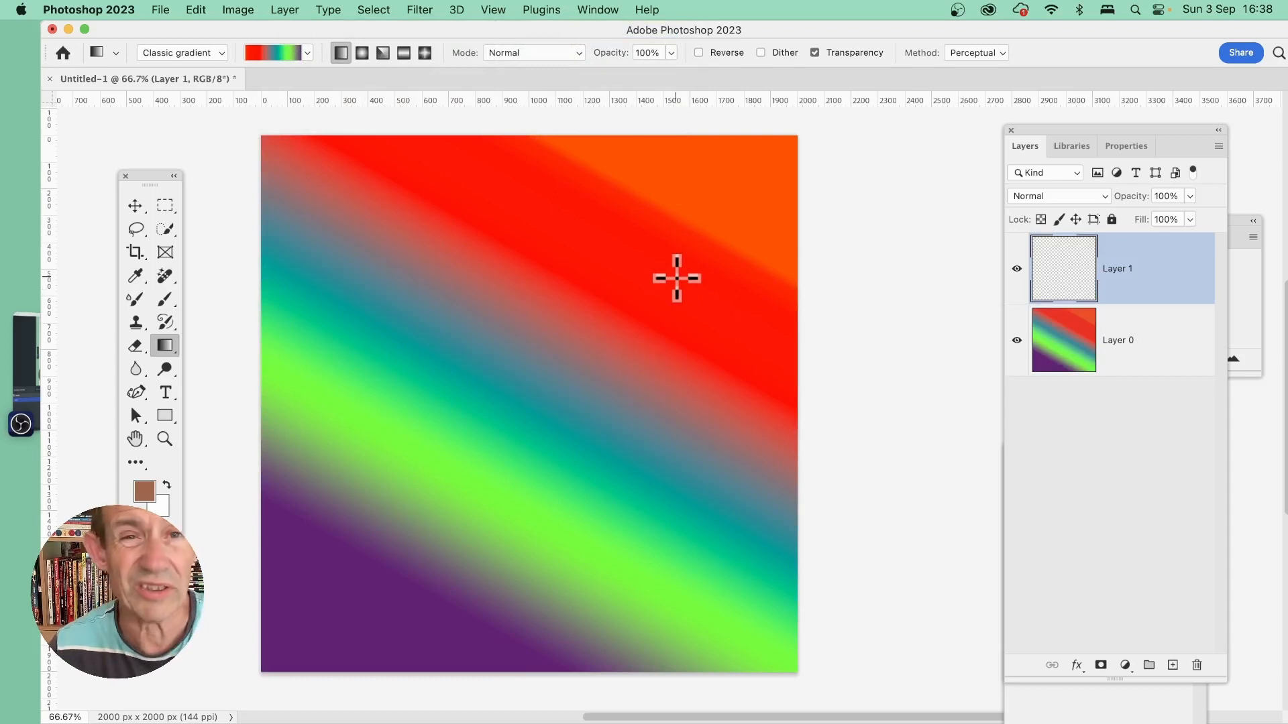
left_click_drag(662, 530, 305, 200)
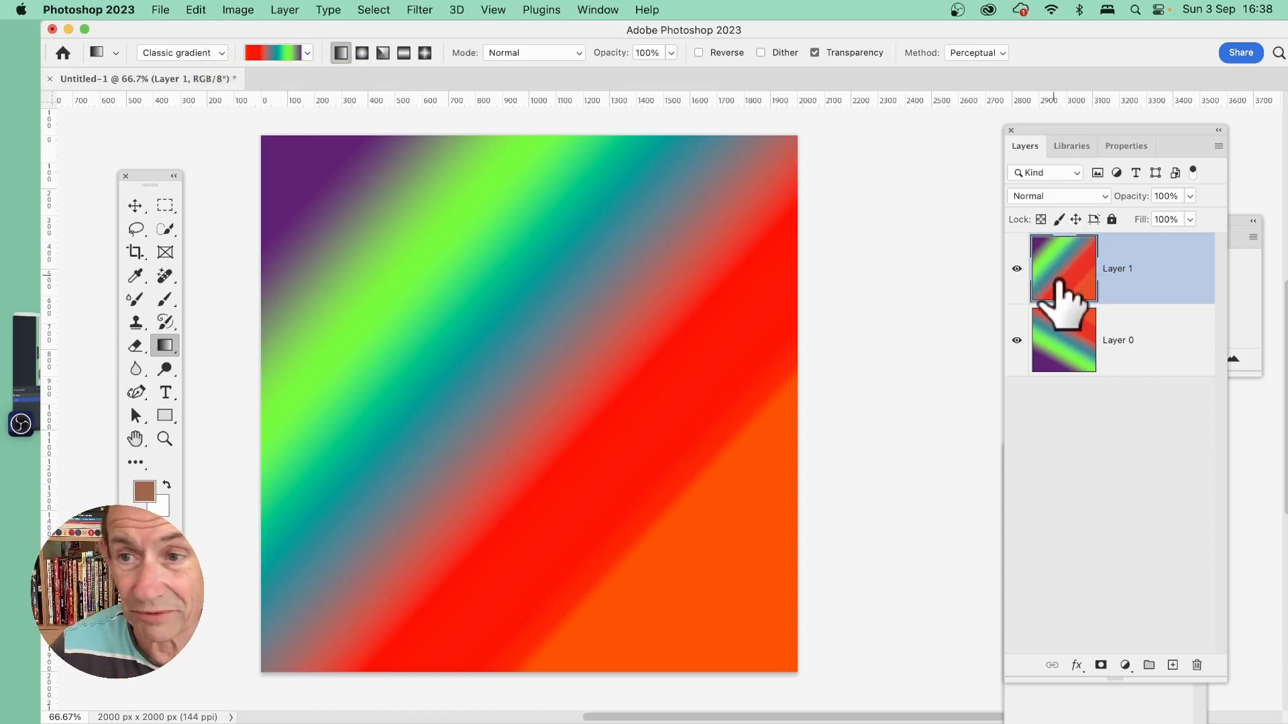
In Layer 1's Blend If for Gray, split the Current Layer black point to 95 / 117 and set its white point to 174
double_click(1164, 272)
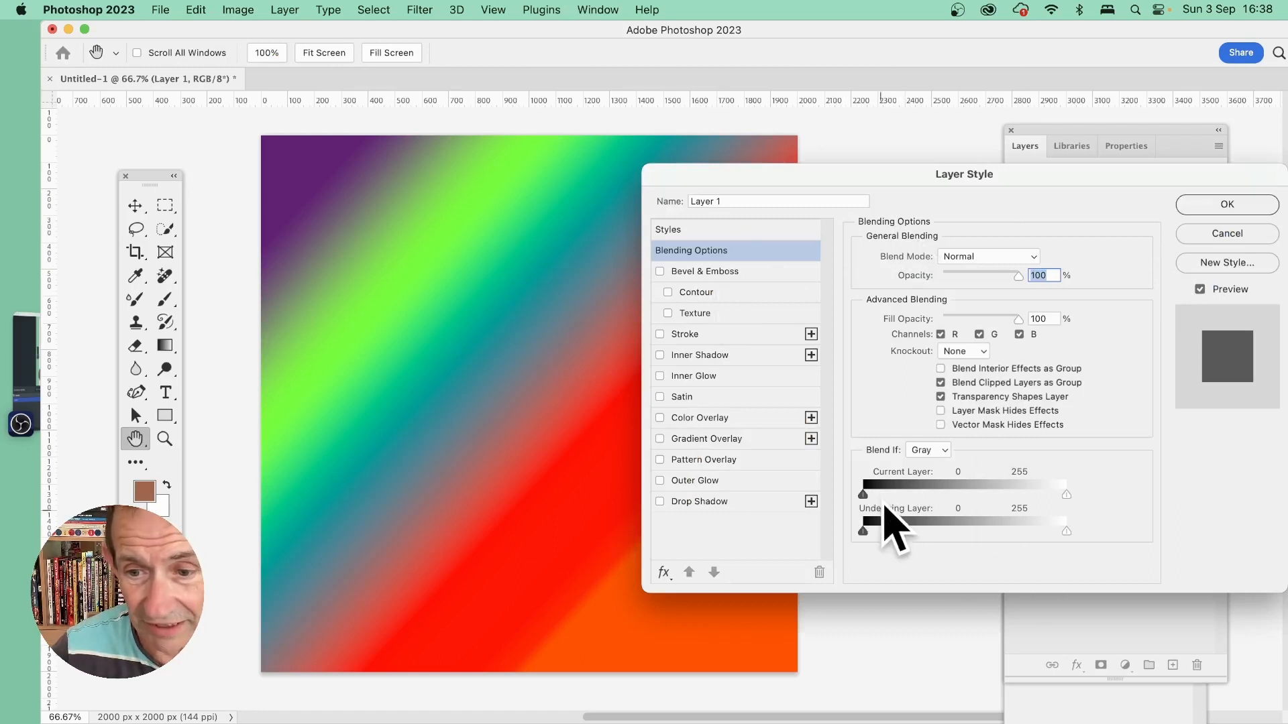
left_click_drag(865, 496, 960, 501)
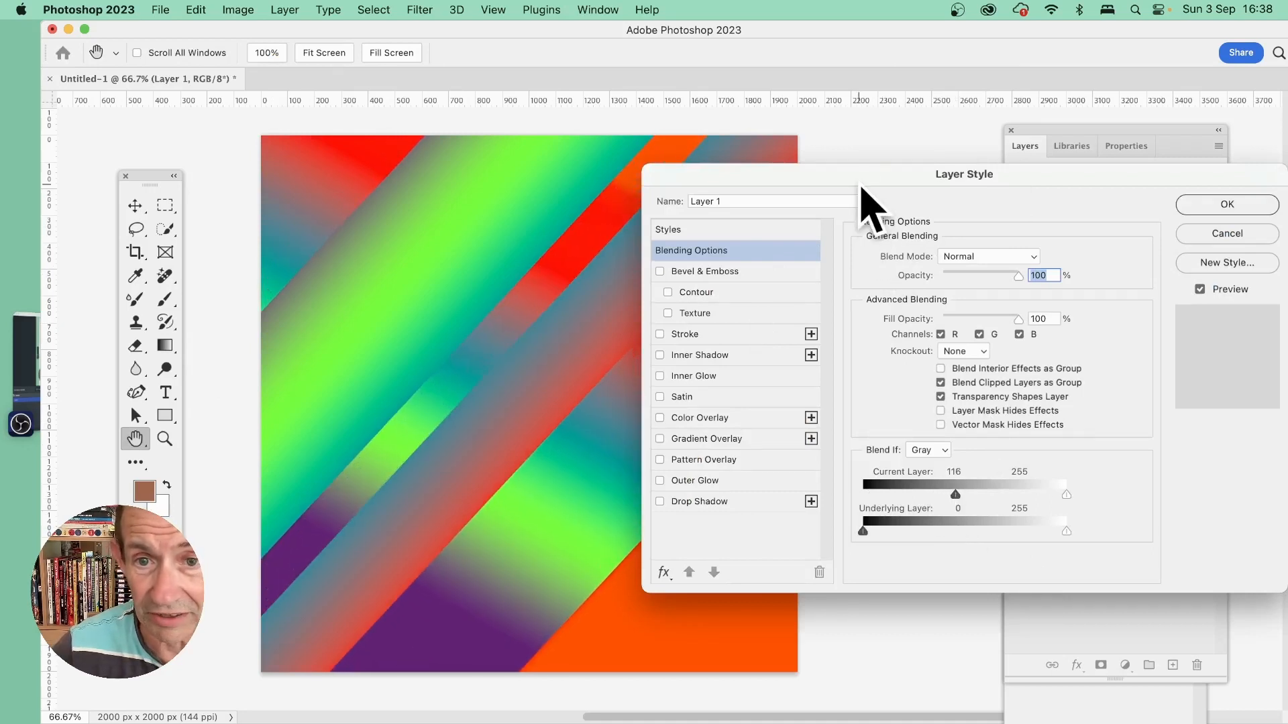
left_click_drag(863, 182, 908, 171)
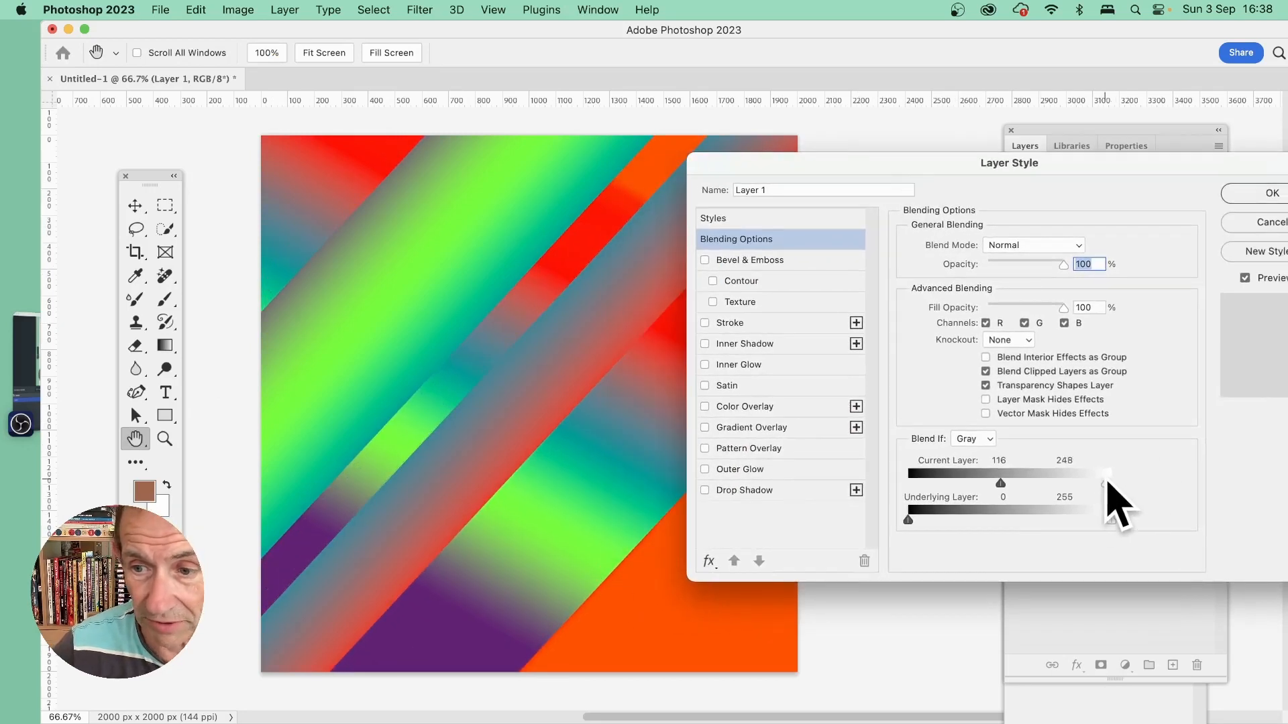
left_click_drag(1110, 483, 1048, 483)
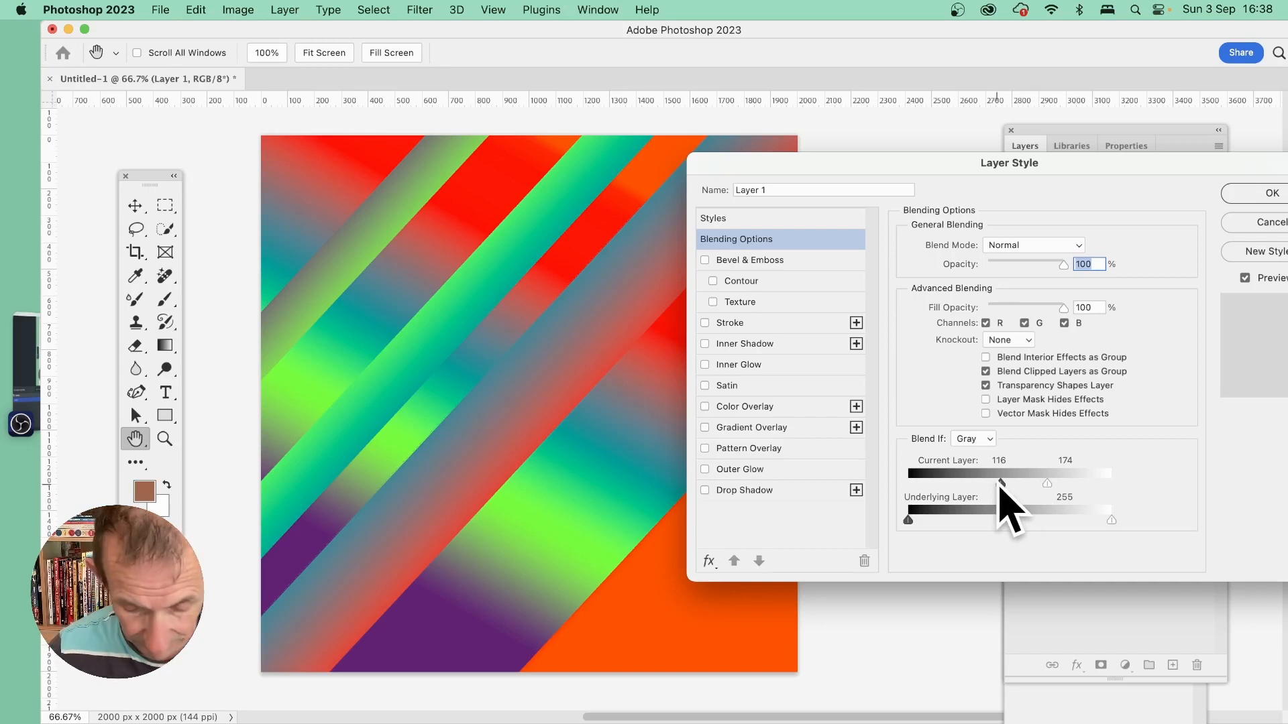
key("alt")
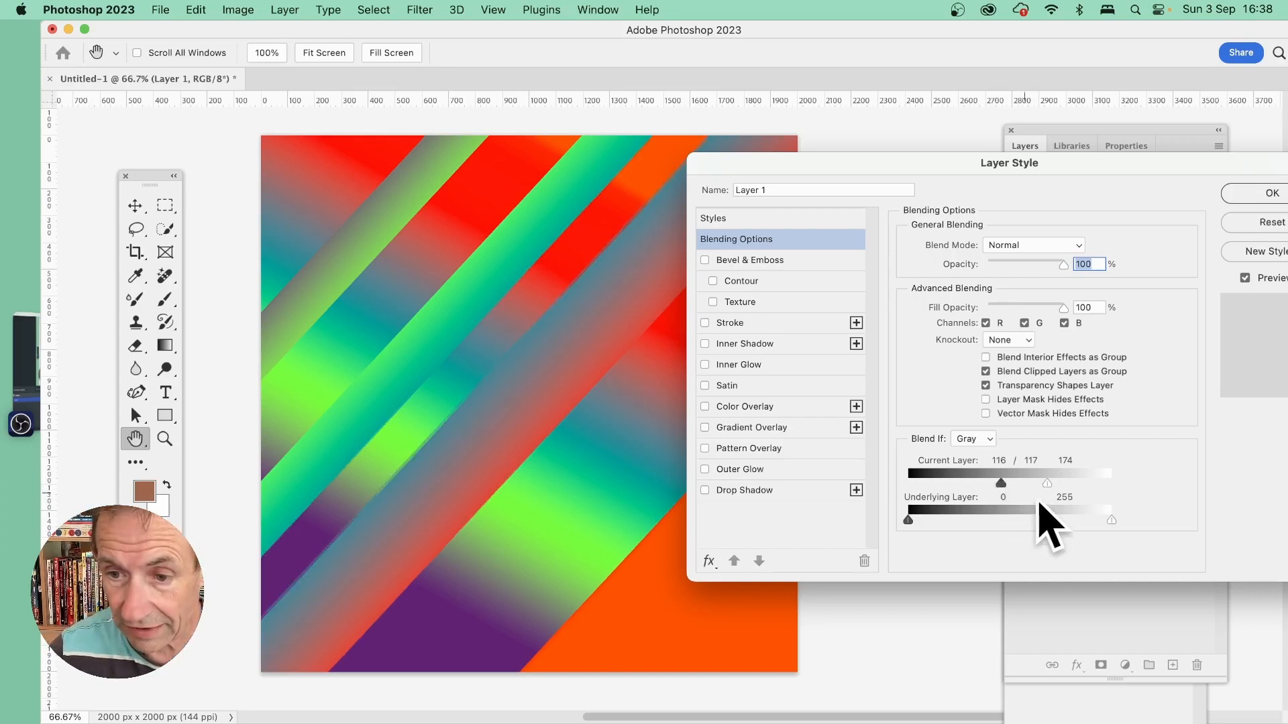
left_click_drag(1002, 483, 981, 483)
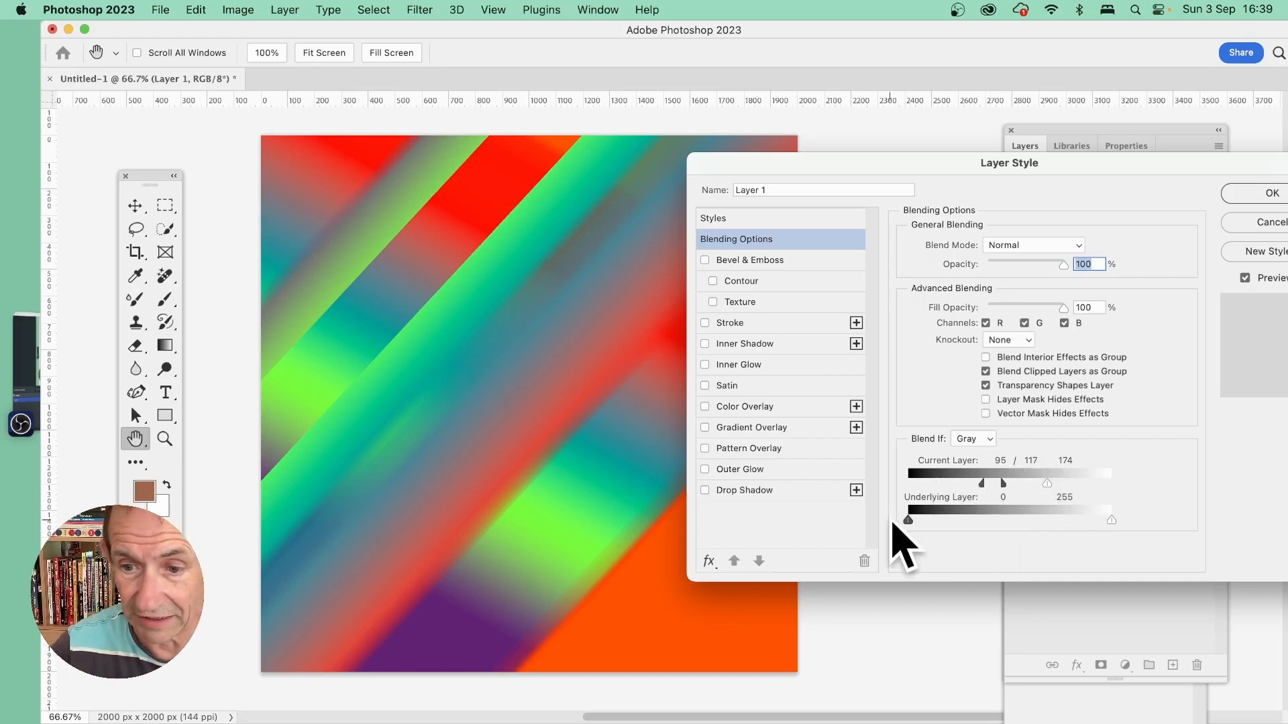
Split the Underlying Layer black point for Gray to 99 / 118 to soften the transition with the gradient beneath
left_click_drag(909, 524, 1003, 530)
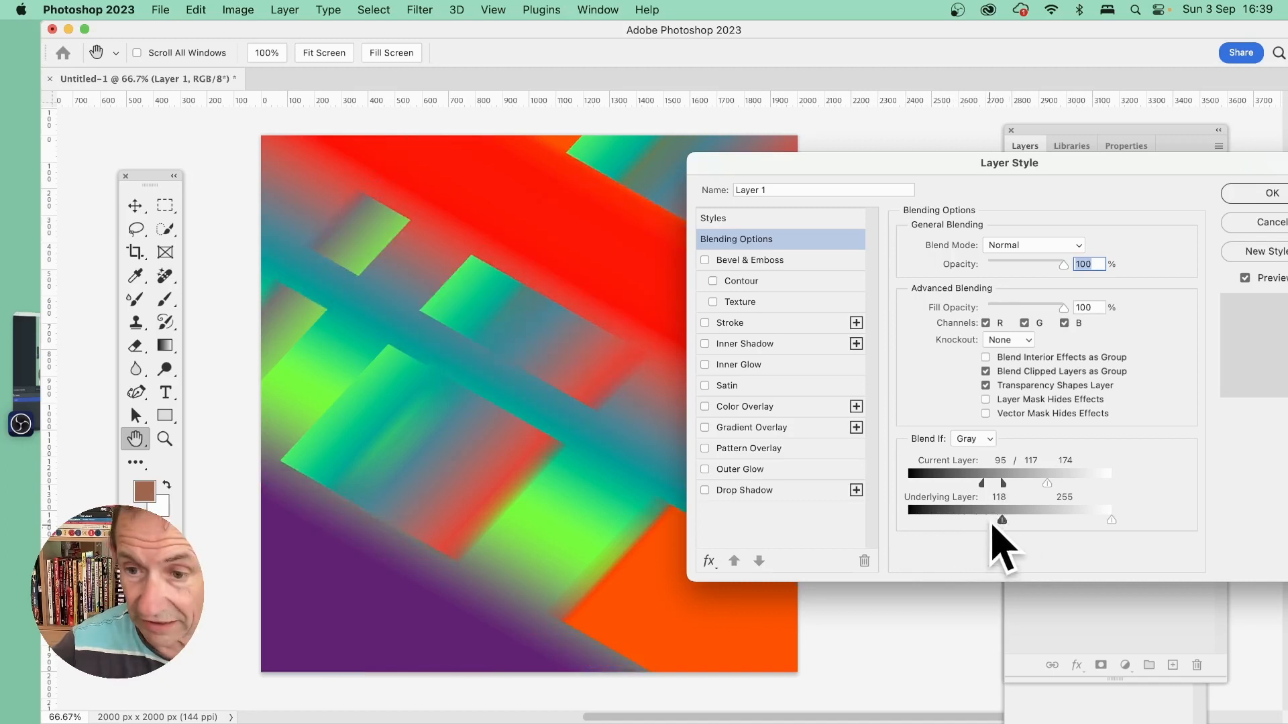
key("alt")
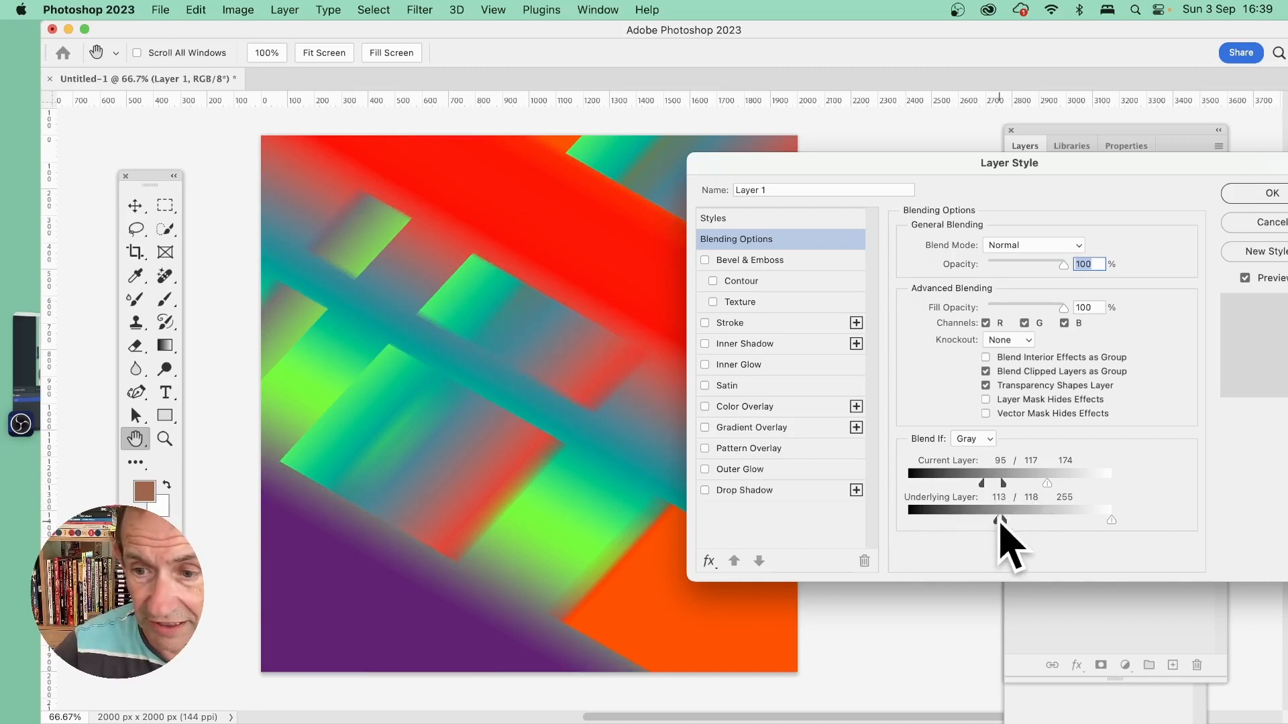
mouse_move(1000, 523)
left_mouse_down()
mouse_move(974, 523)
mouse_move(991, 522)
left_mouse_up()
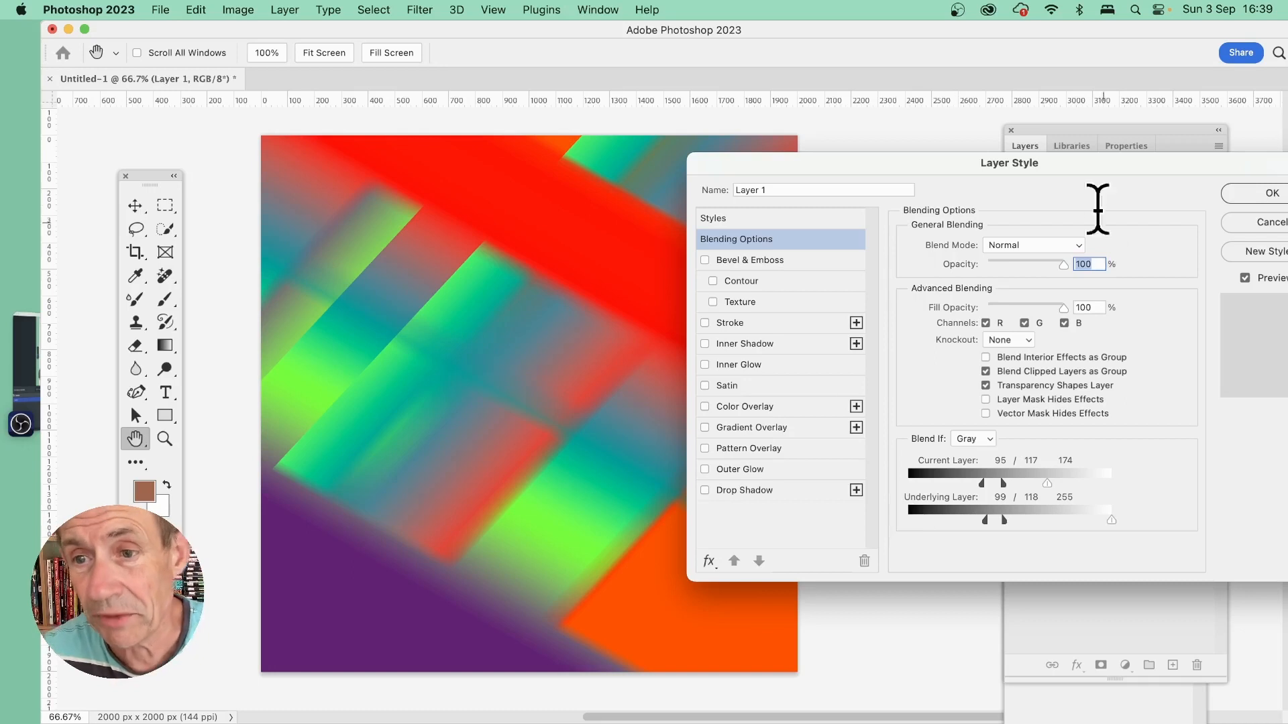
Change Layer 1's blend mode to Darken, split the Red Current Layer black point to 47 / 107, and apply the blending options
left_click(1032, 246)
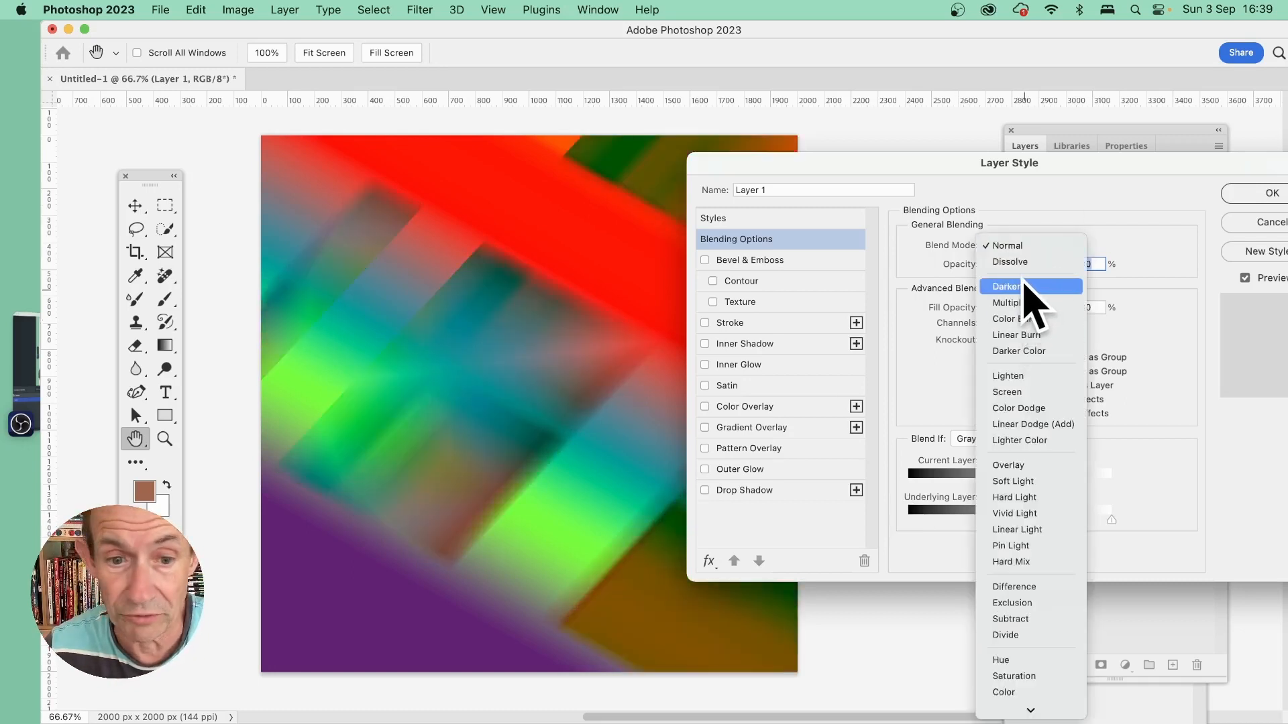
left_click(1024, 287)
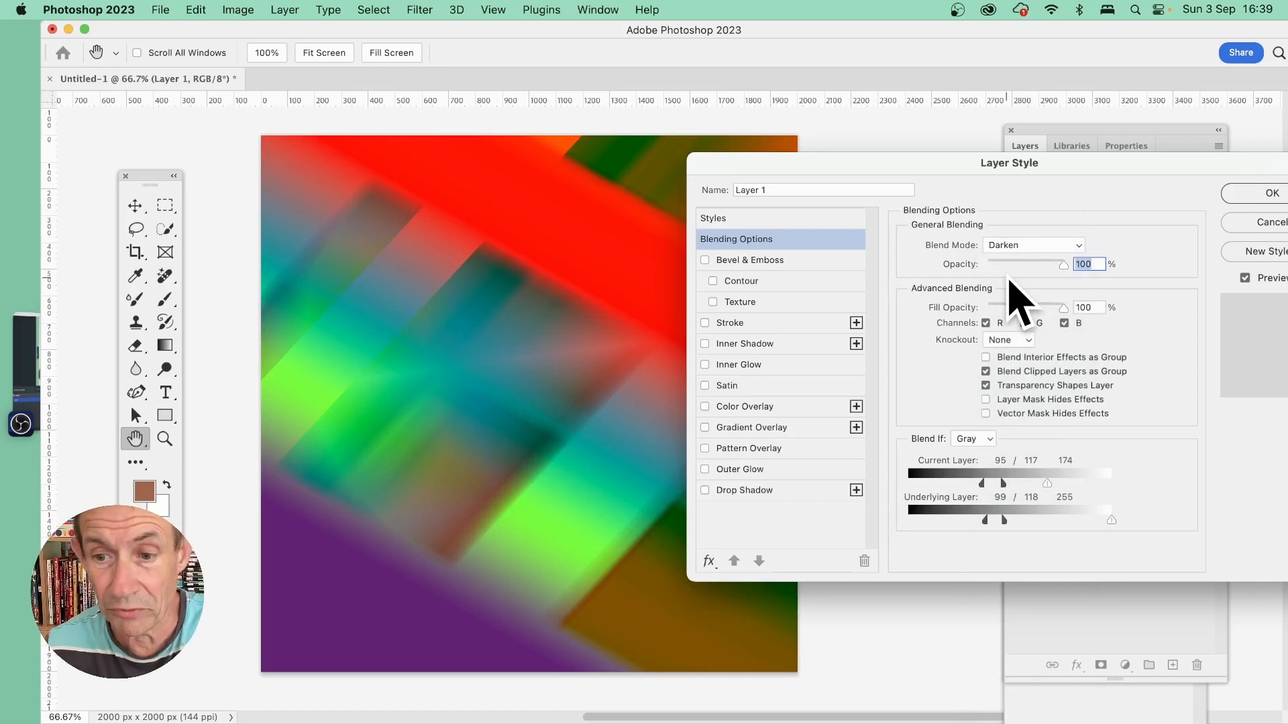
left_click(972, 439)
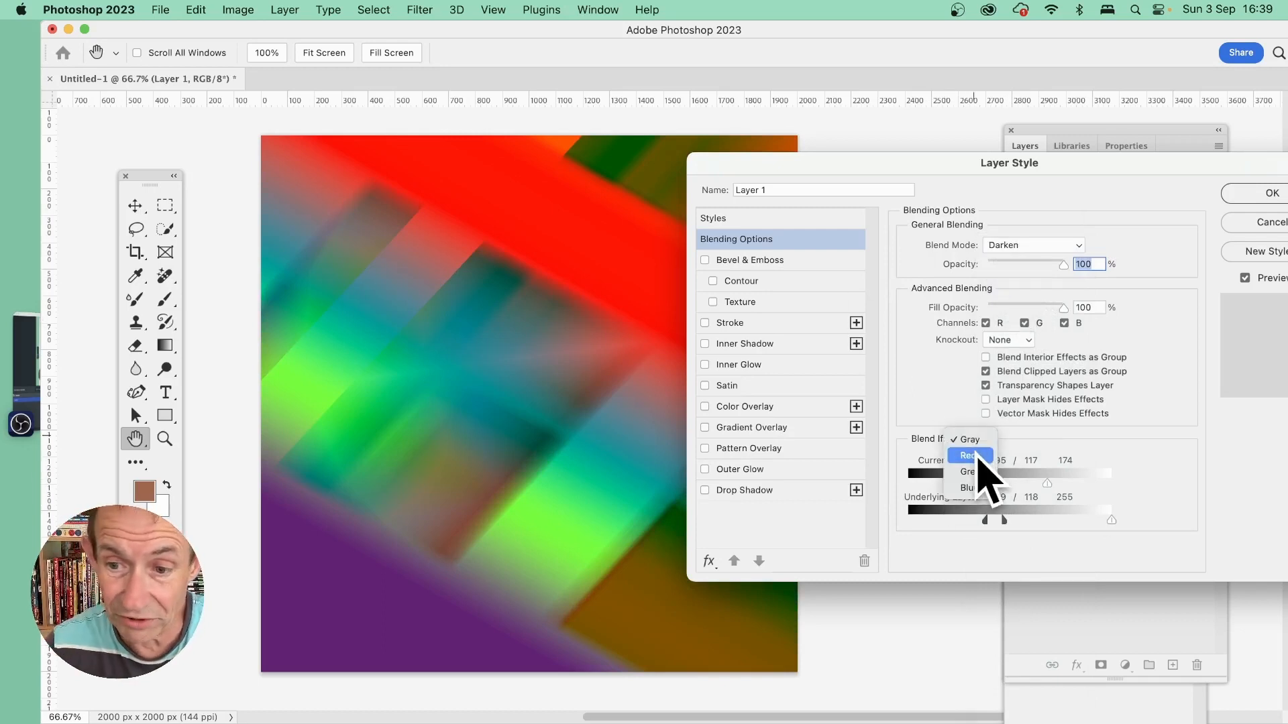
left_click(970, 456)
left_click_drag(909, 484, 995, 488)
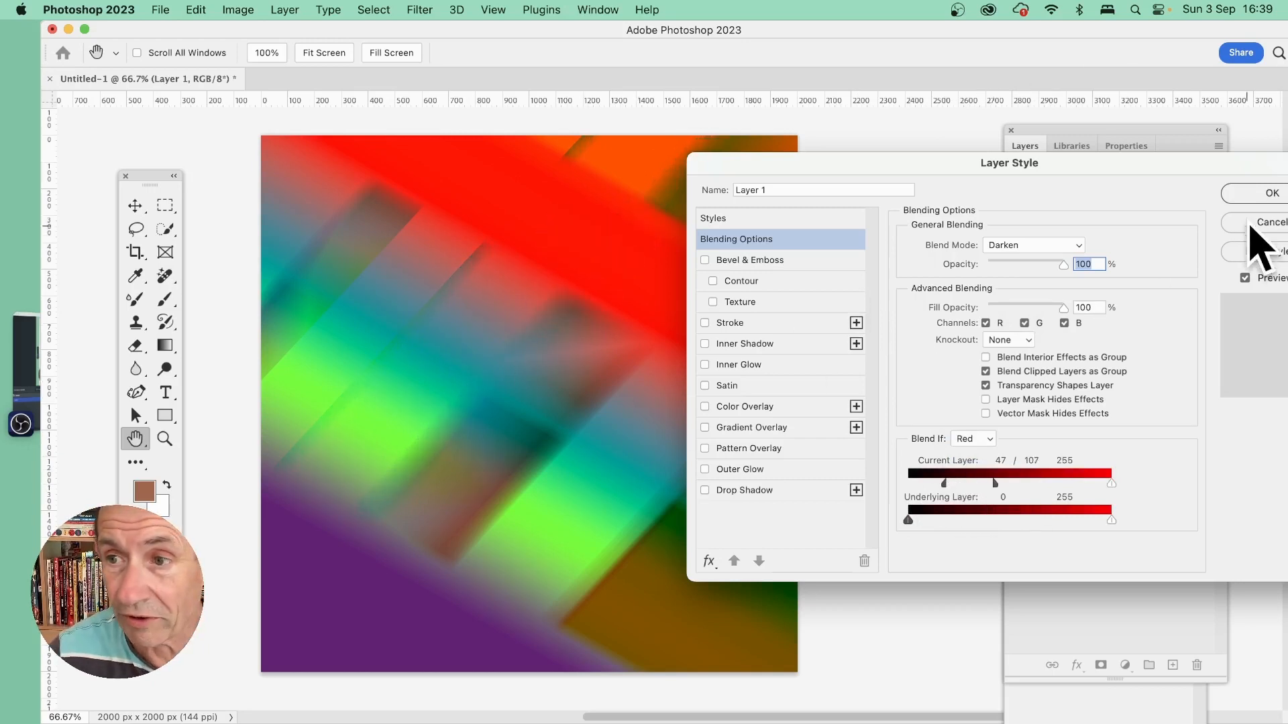
left_click(1264, 194)
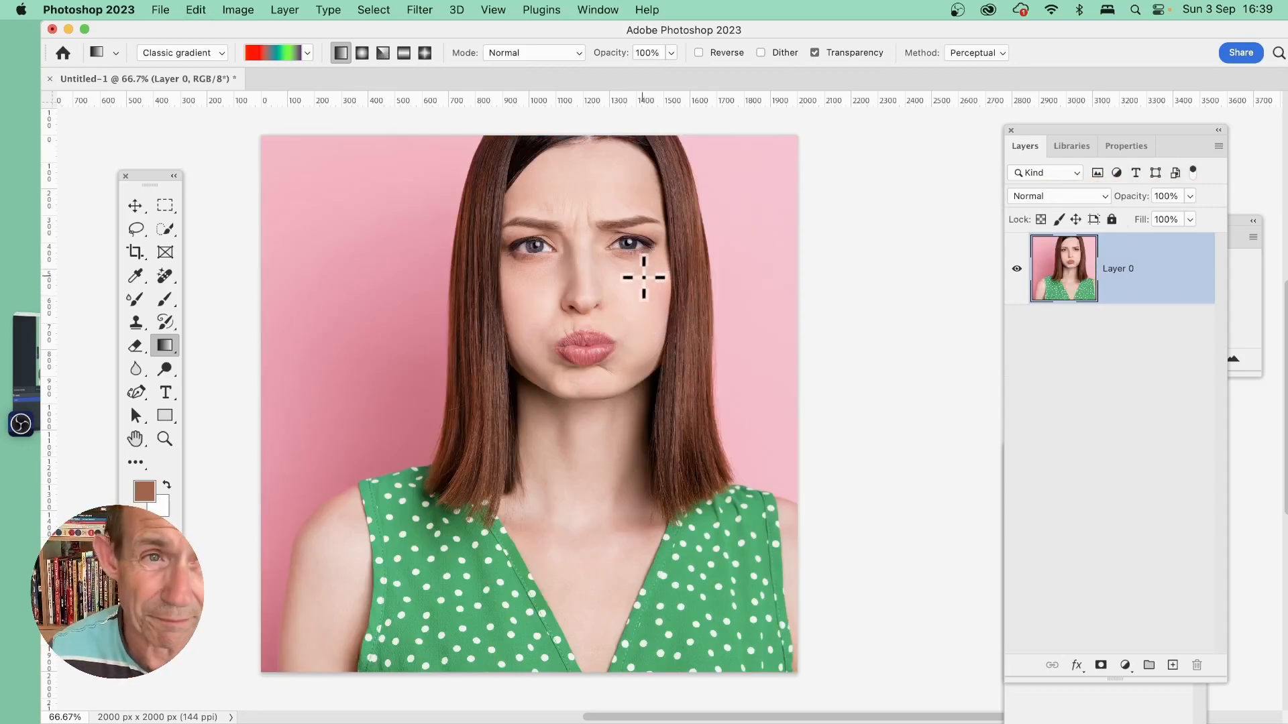
Add a Black & White adjustment layer clipped to the portrait, with Reds at -84 and Yellows at 30
left_click(275, 8)
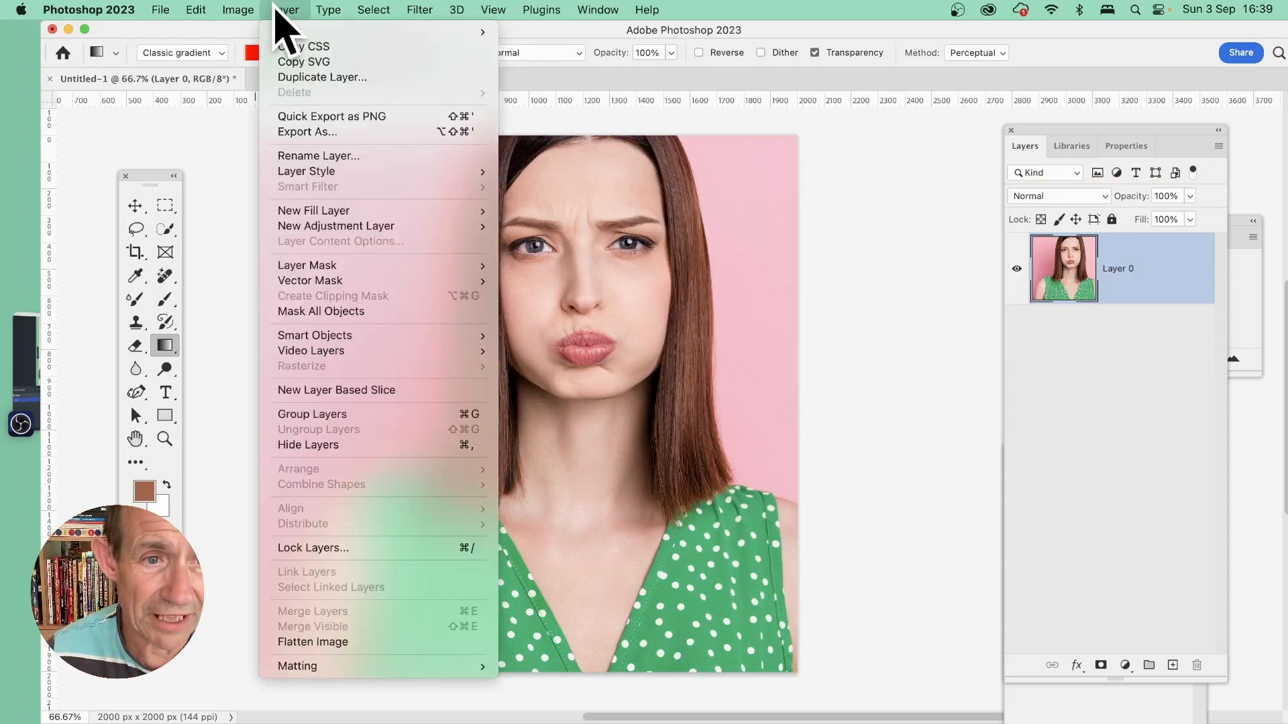
mouse_move(312, 226)
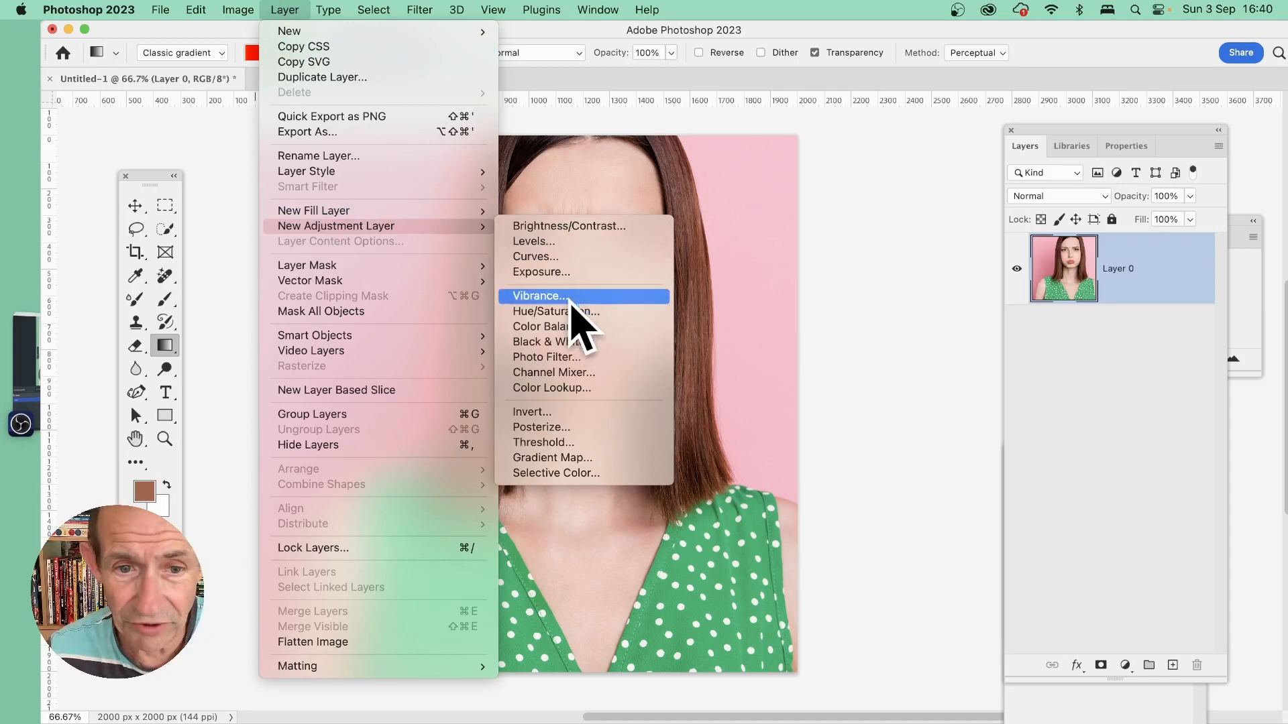
left_click(576, 343)
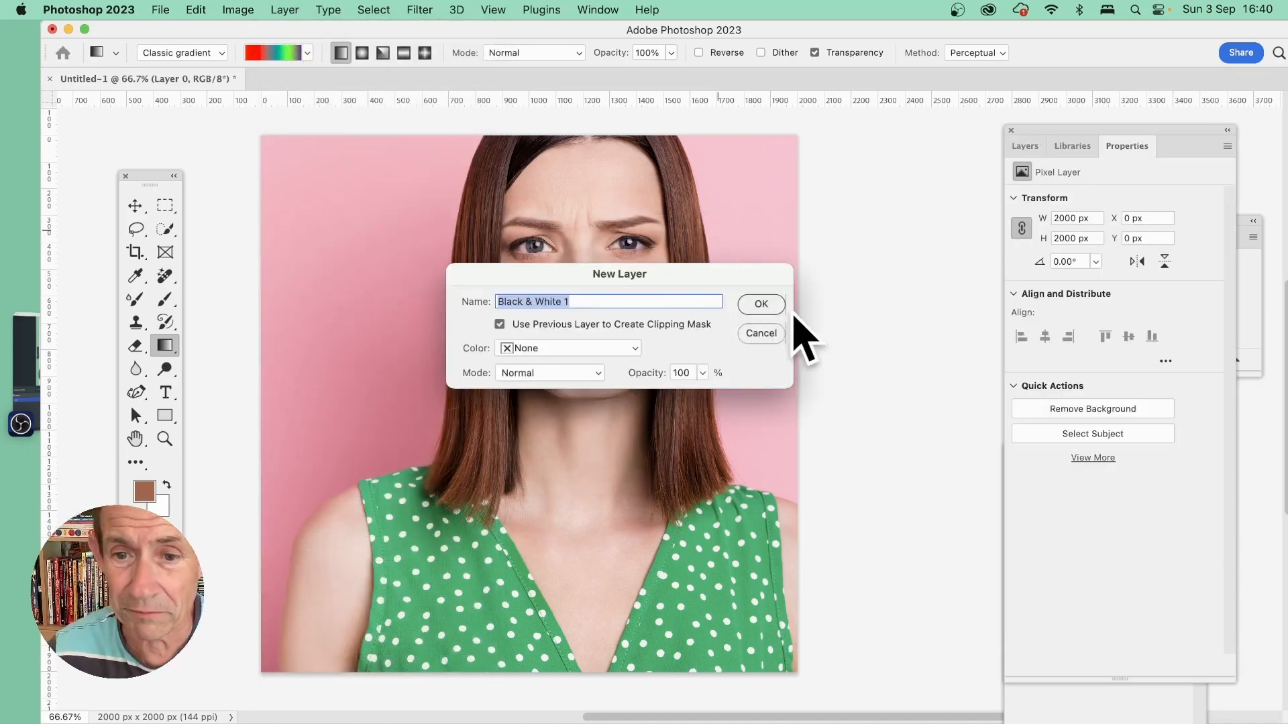
left_click(761, 306)
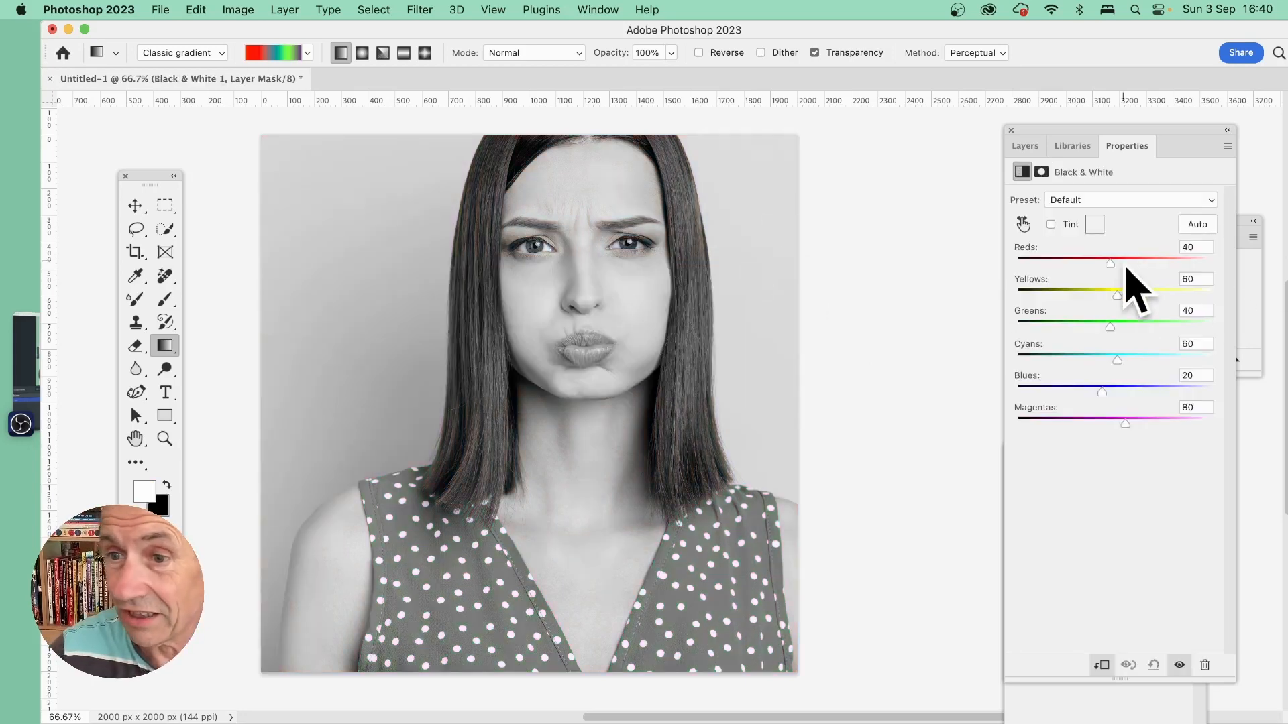
left_click_drag(1111, 264, 1064, 264)
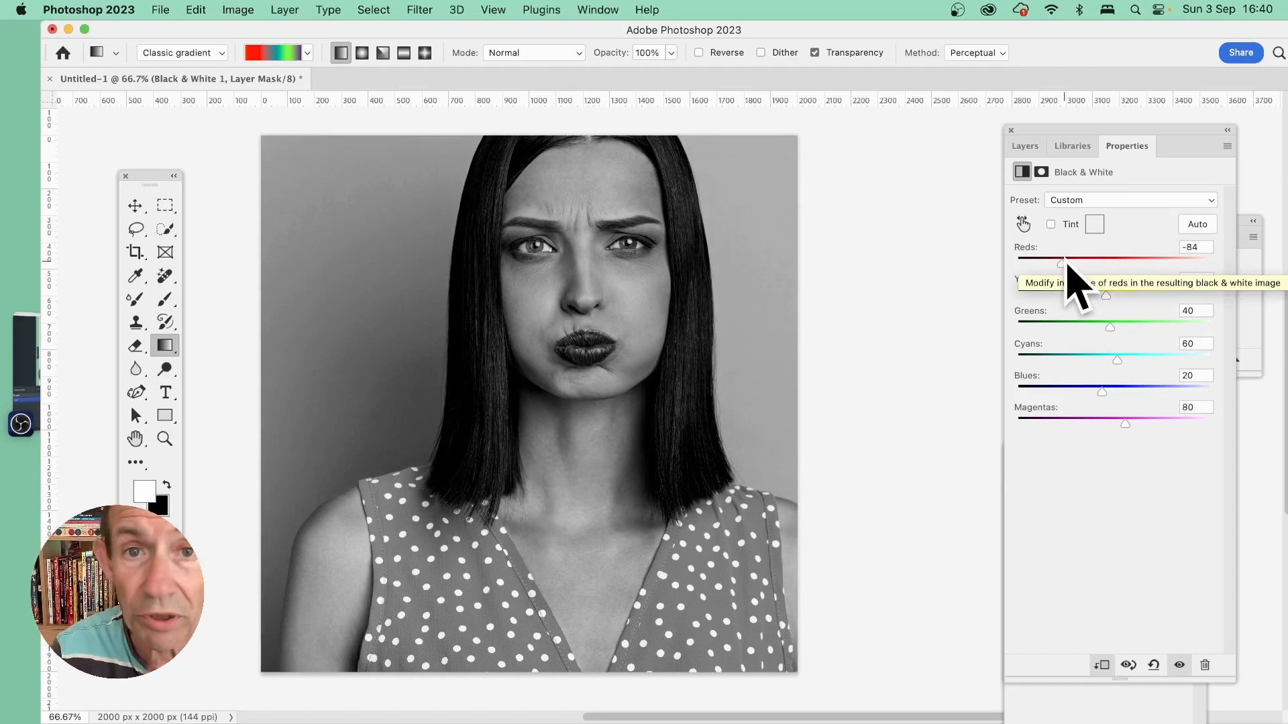
In the Black & White adjustment layer's blending options, keep the Normal blend mode and set the Current Layer black point for Gray to 142
left_click(1028, 146)
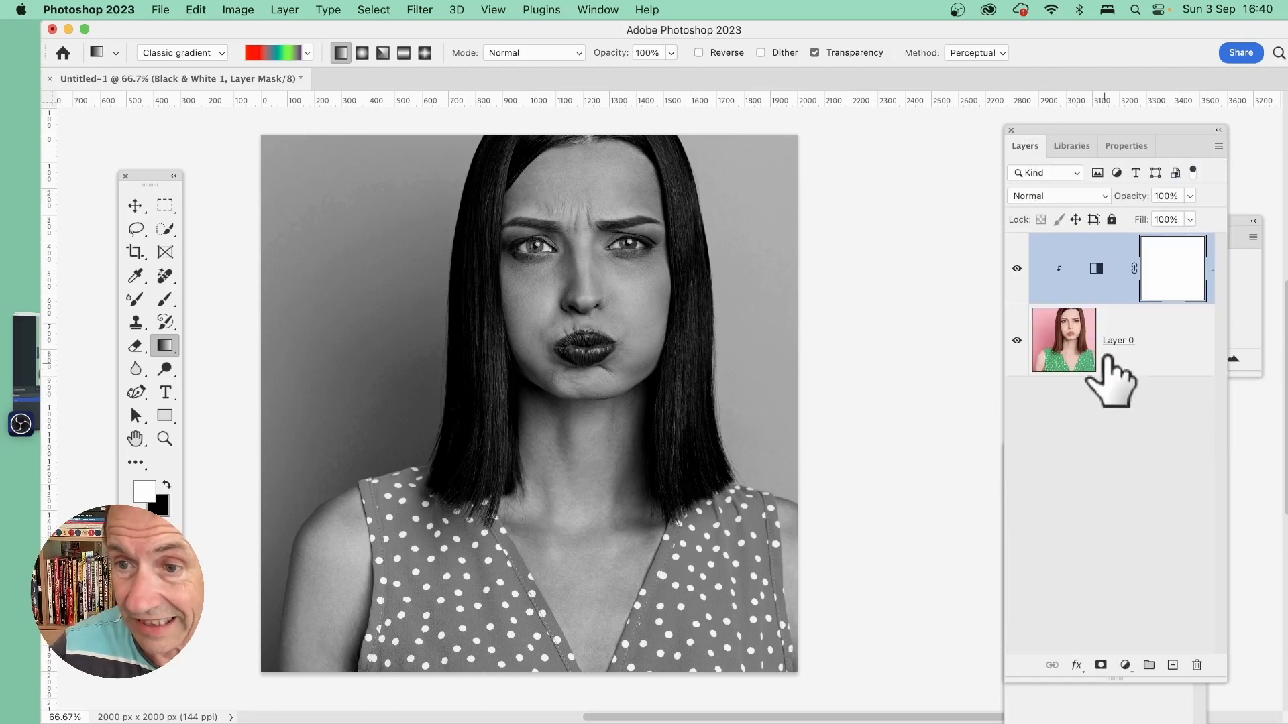
double_click(1127, 247)
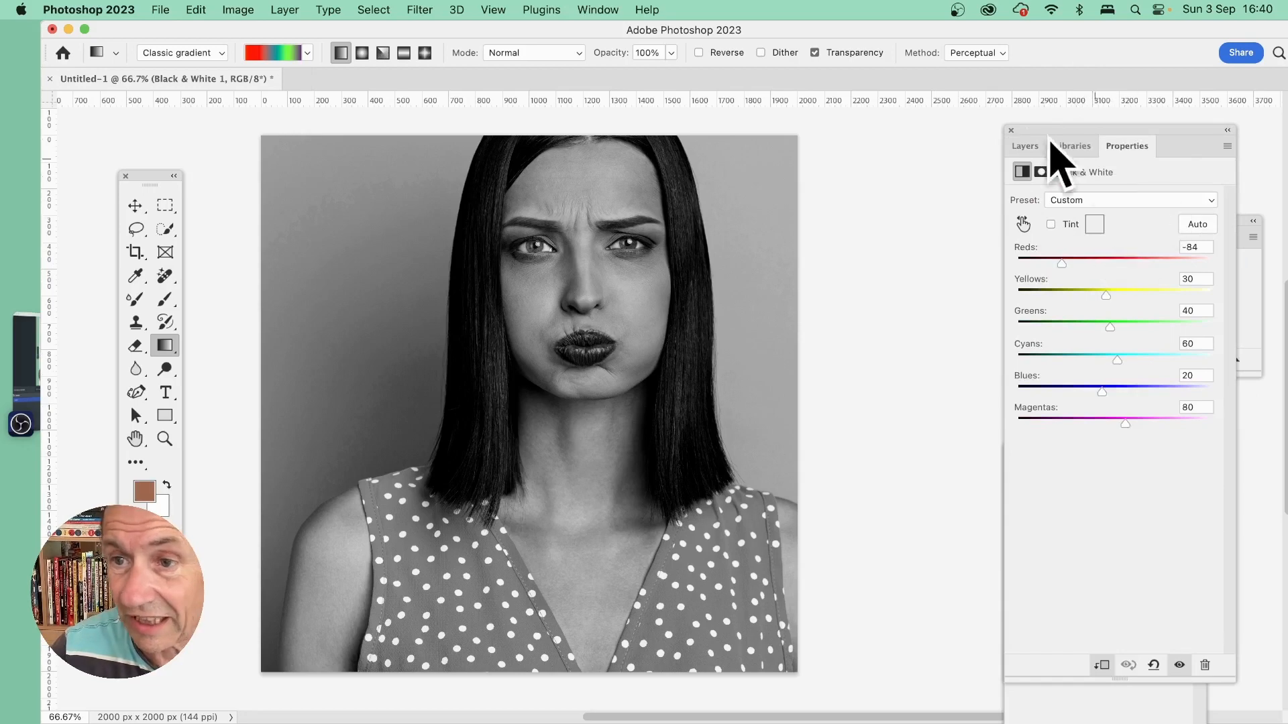
left_click(1026, 146)
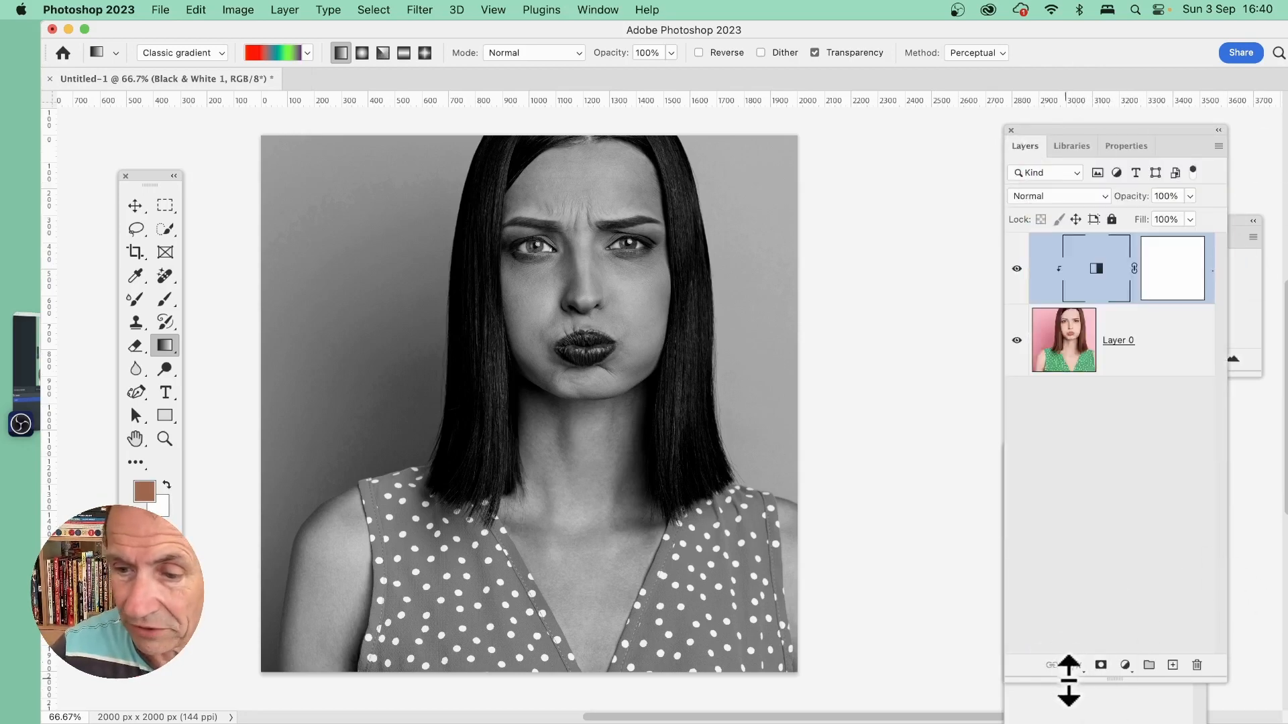
left_click(285, 10)
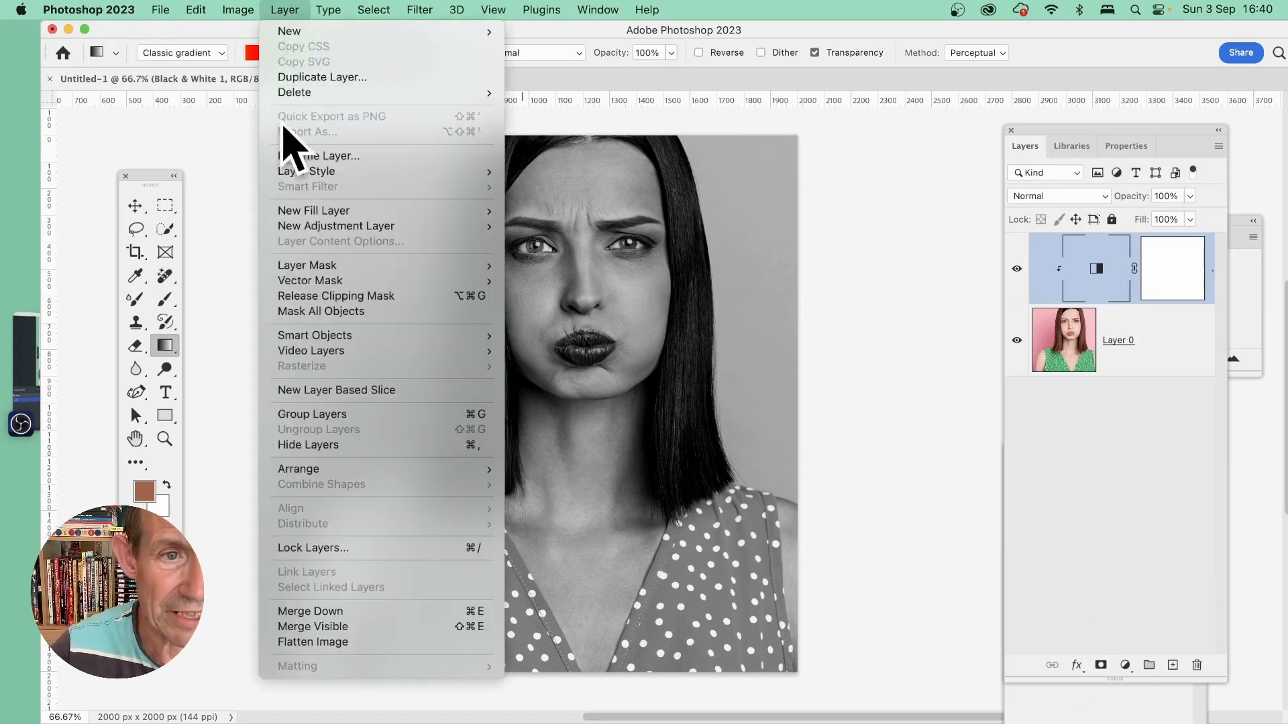
mouse_move(376, 172)
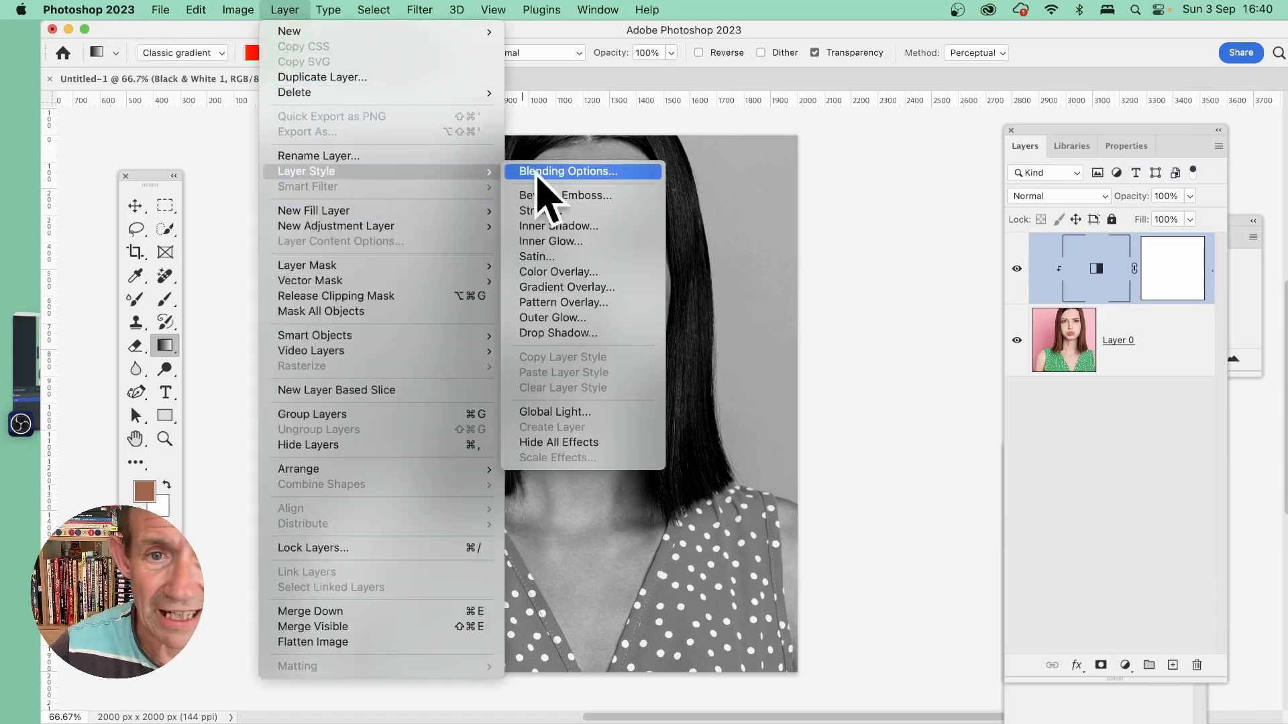
left_click(604, 173)
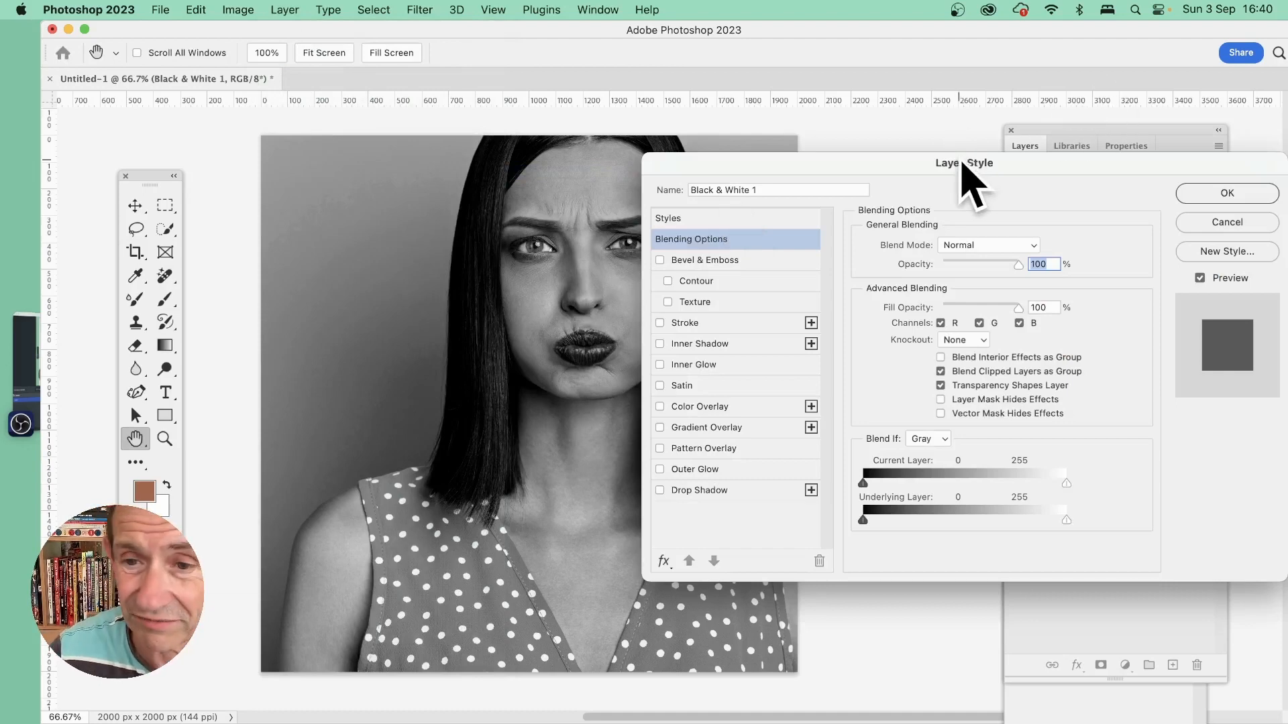
left_click_drag(946, 165, 981, 123)
left_click(1049, 203)
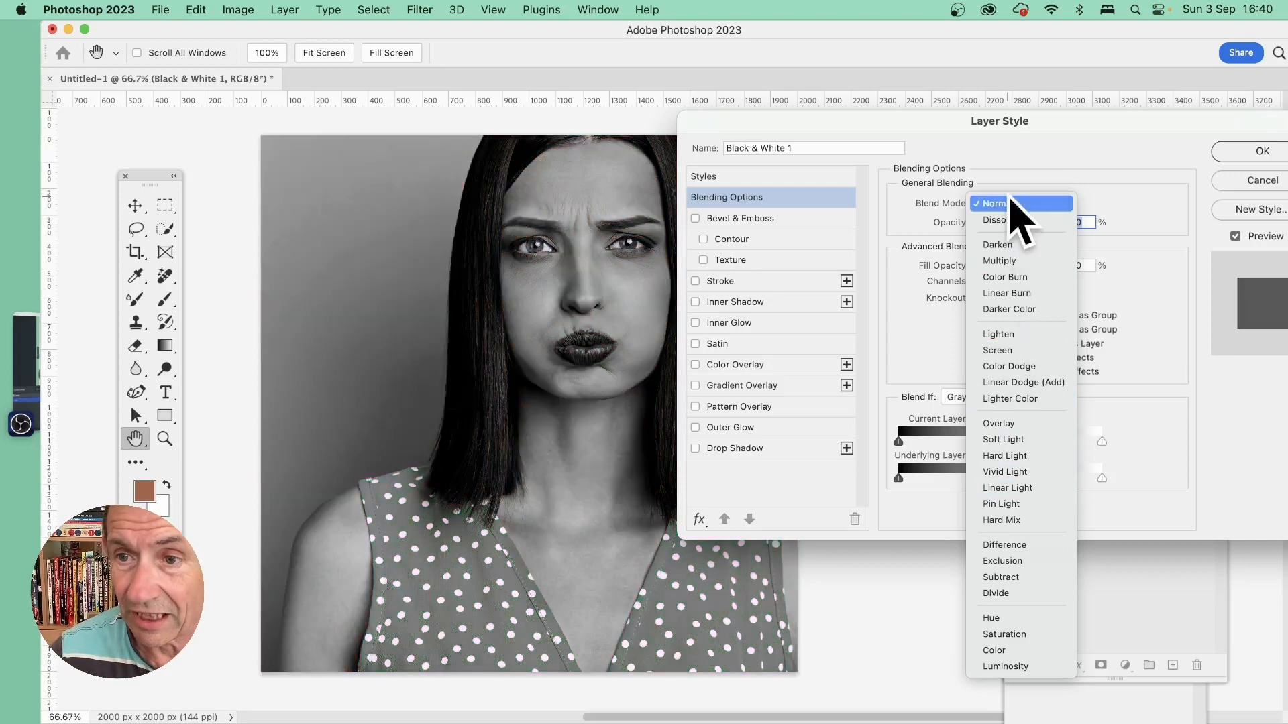
left_click(1033, 203)
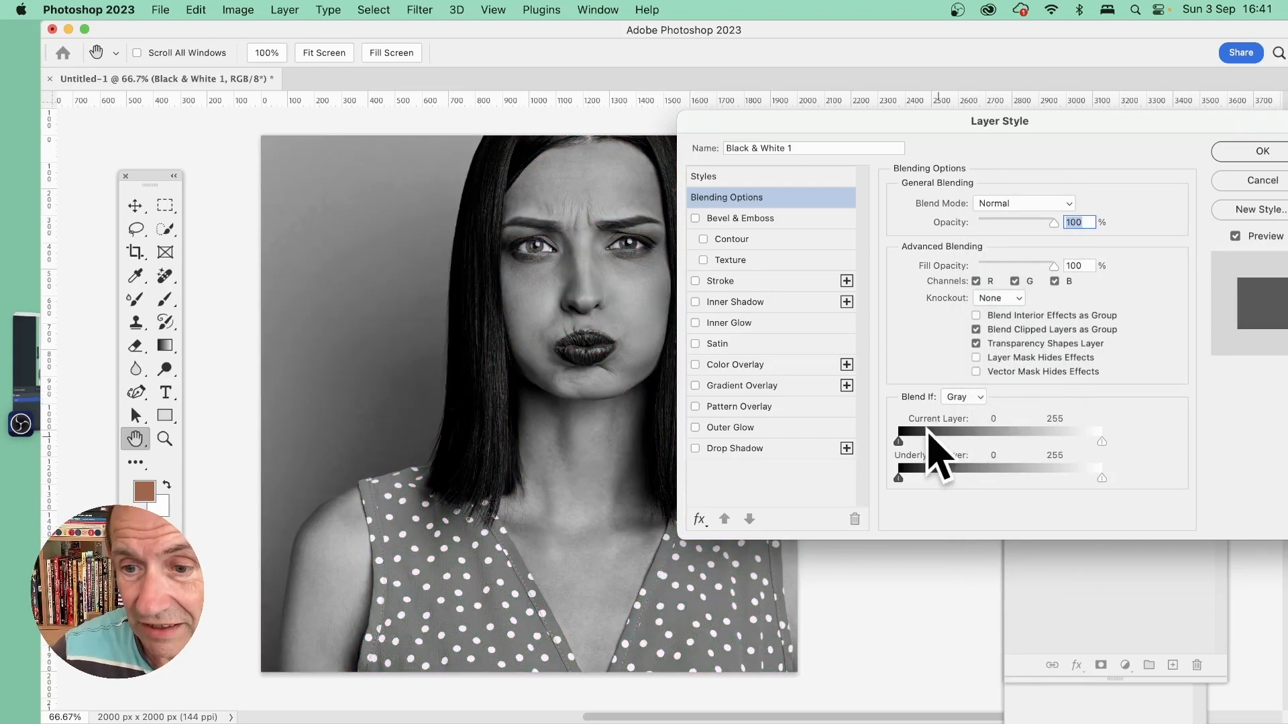
left_click_drag(900, 441, 1014, 458)
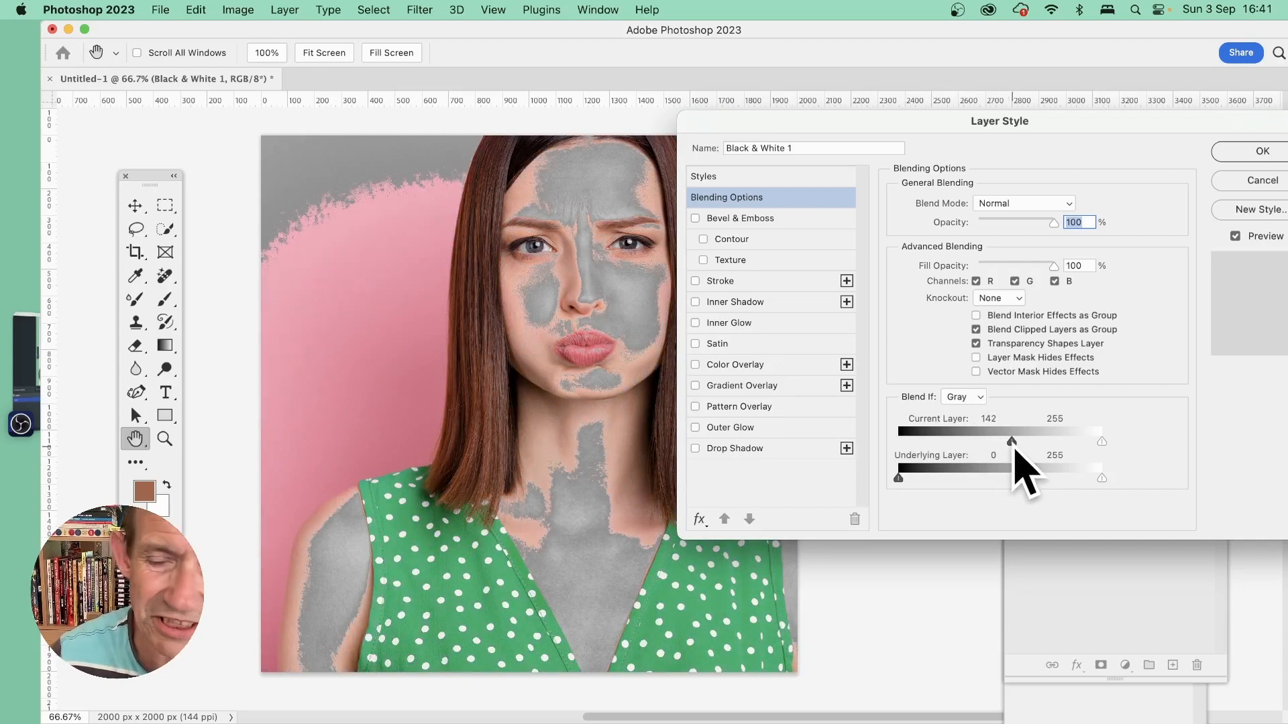
mouse_move(1013, 447)
left_mouse_down()
mouse_move(1028, 442)
mouse_move(1013, 443)
left_mouse_up()
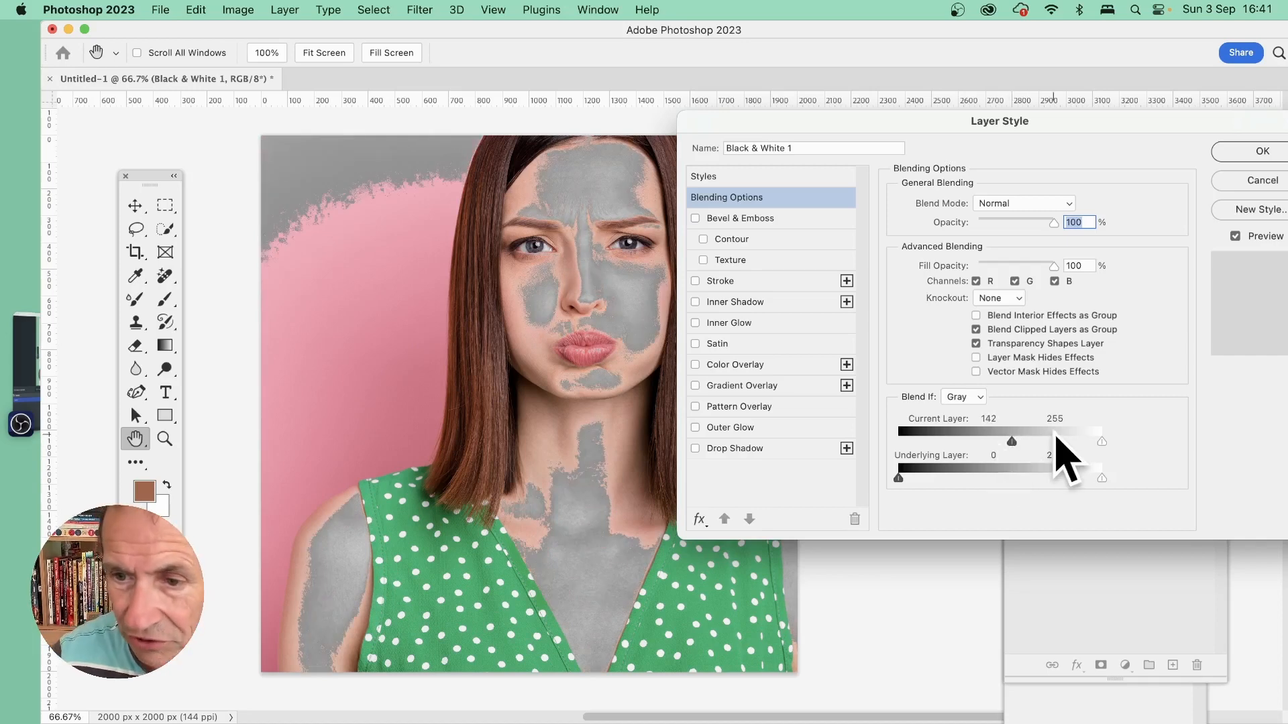
Set the Black & White adjustment's Current Layer Blend If range to 30–157 for Gray and 52–153 for Red
left_click_drag(1012, 440, 989, 442)
left_click_drag(1102, 442, 926, 442)
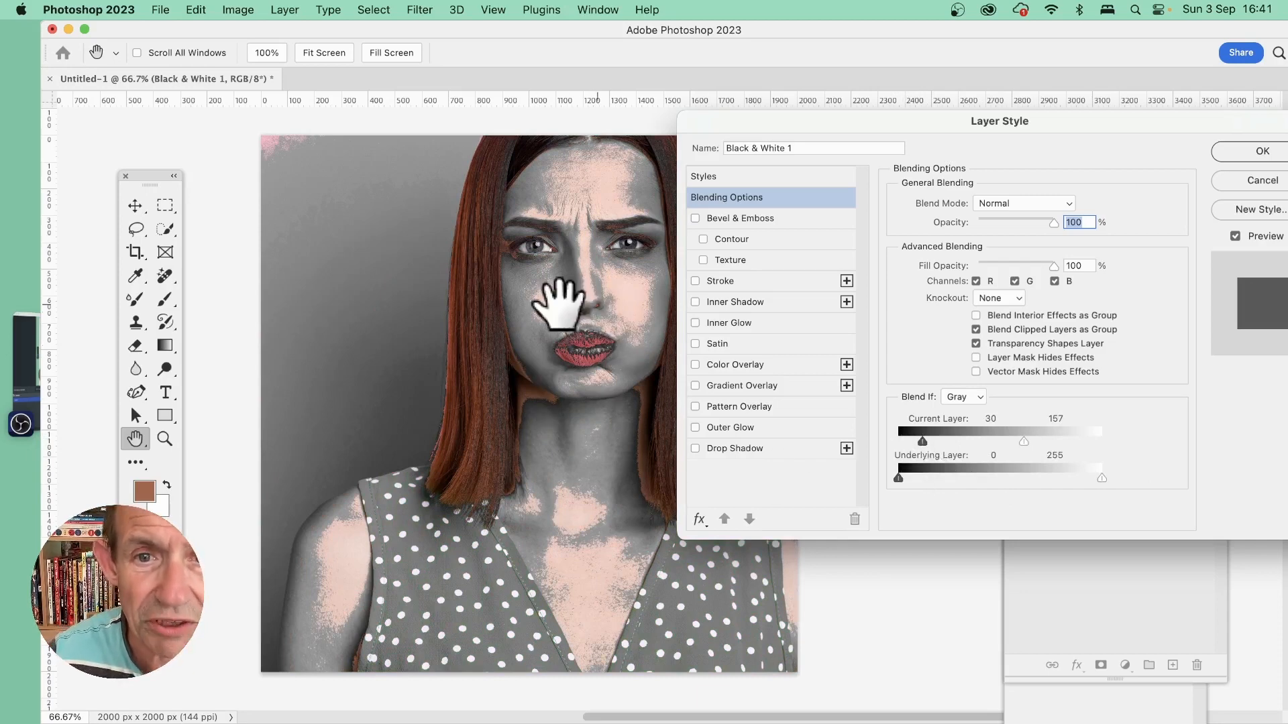
left_click(963, 397)
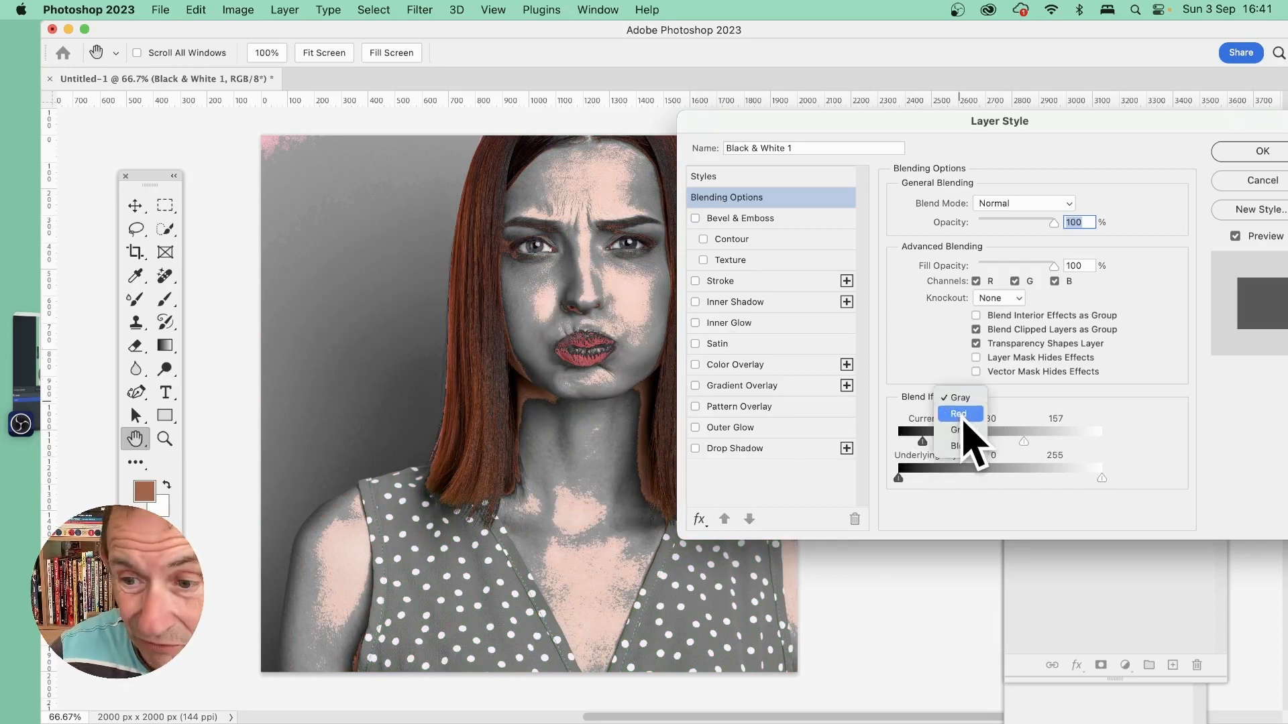
left_click(961, 411)
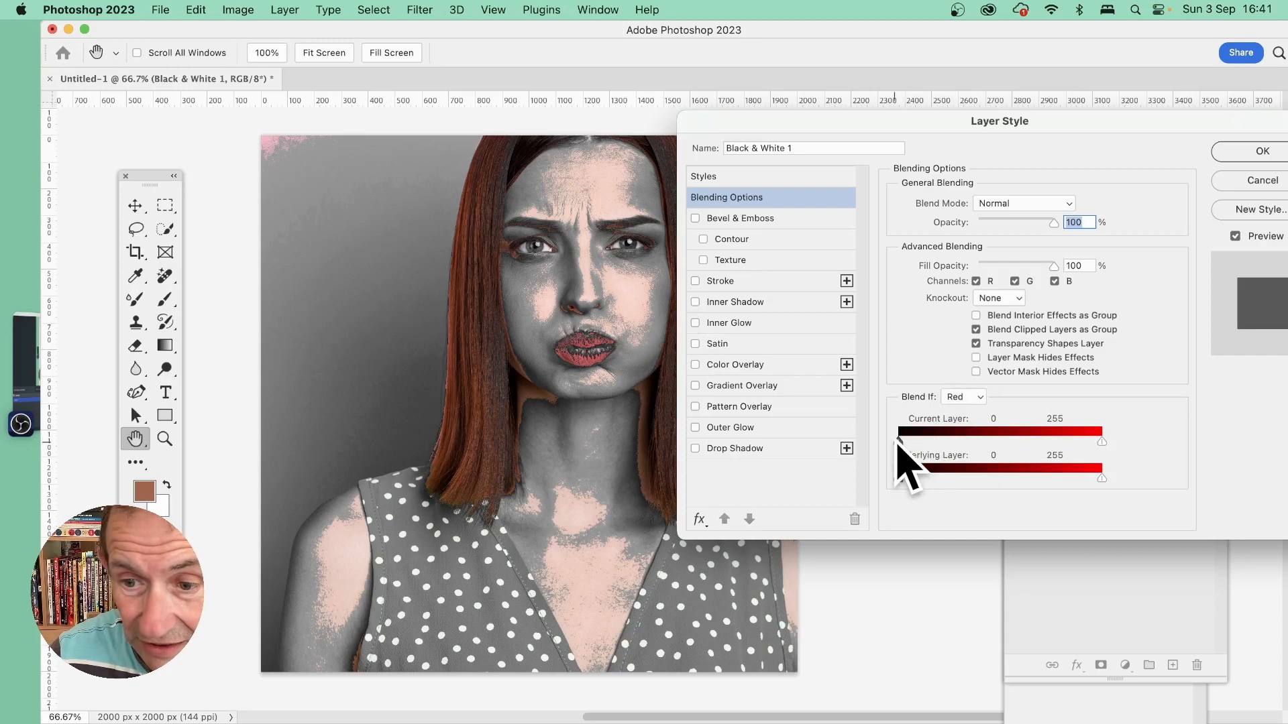
left_click_drag(898, 443, 955, 443)
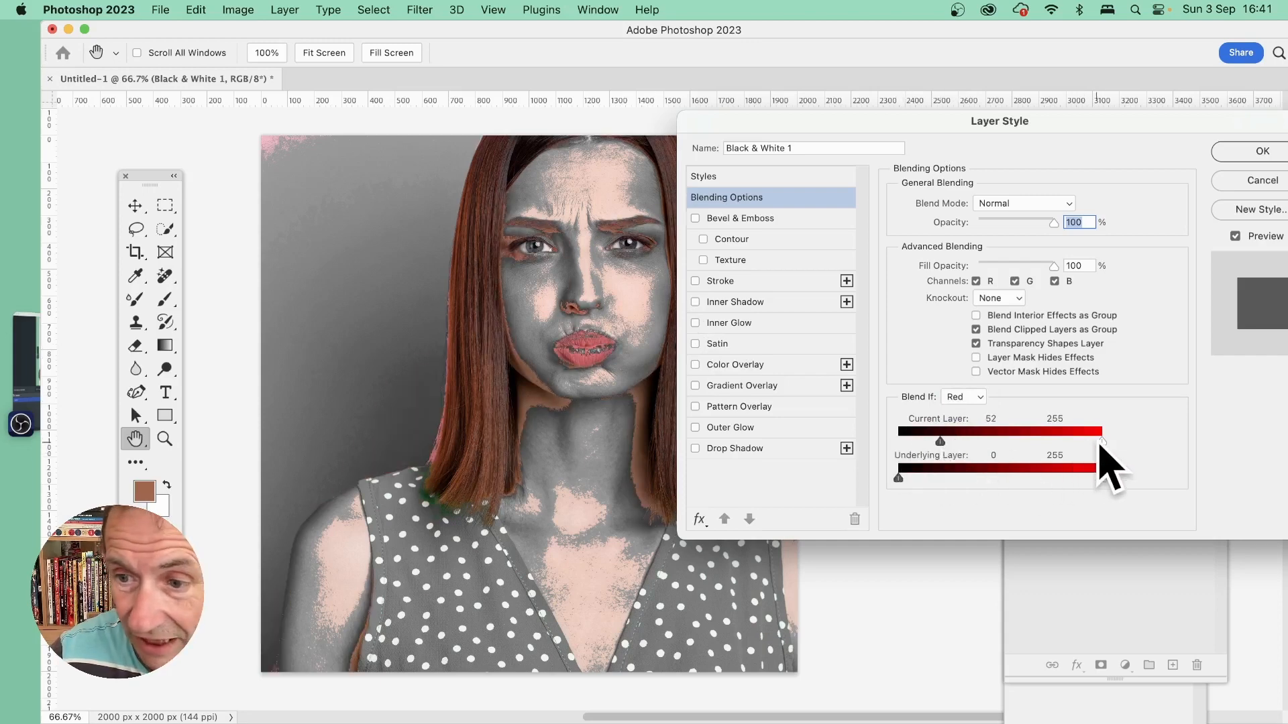
left_click_drag(1101, 443, 1028, 446)
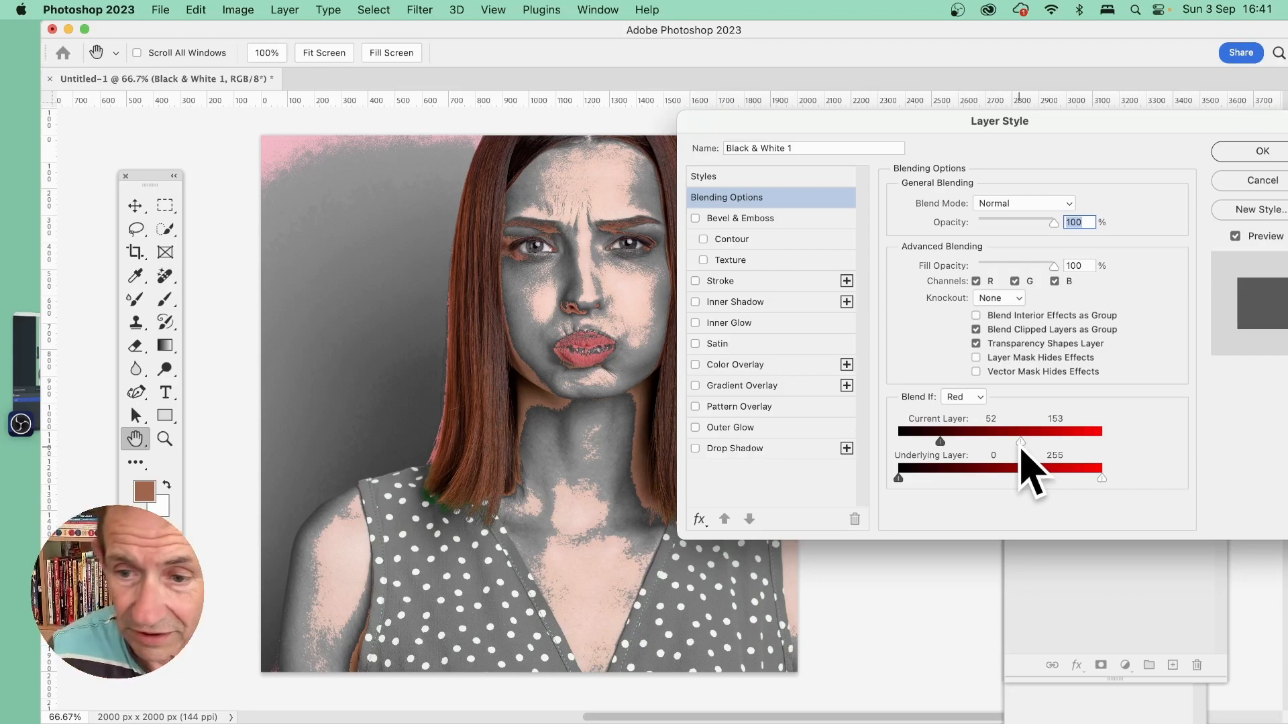
For Red, set the Underlying Layer black point to 95 and the Current Layer range to 0–215, and apply the blending options
left_click_drag(902, 480, 972, 481)
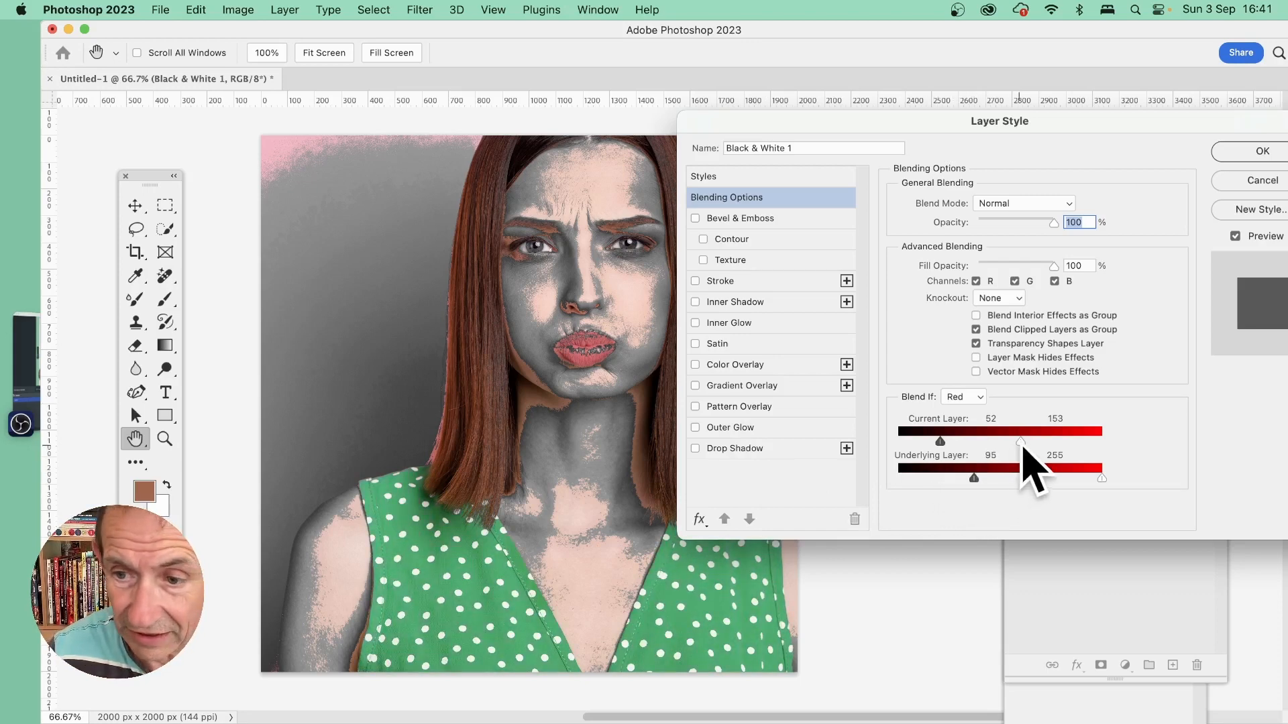
left_click_drag(1021, 442, 1071, 445)
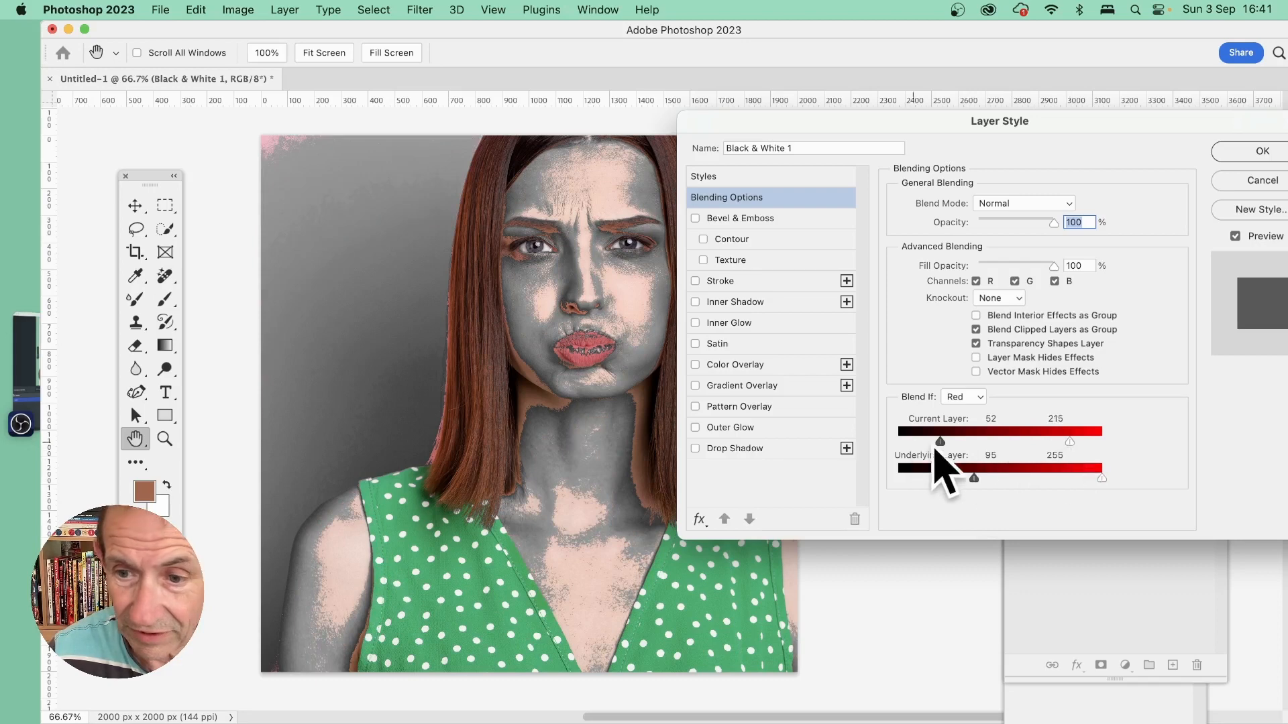
left_click_drag(943, 442, 855, 435)
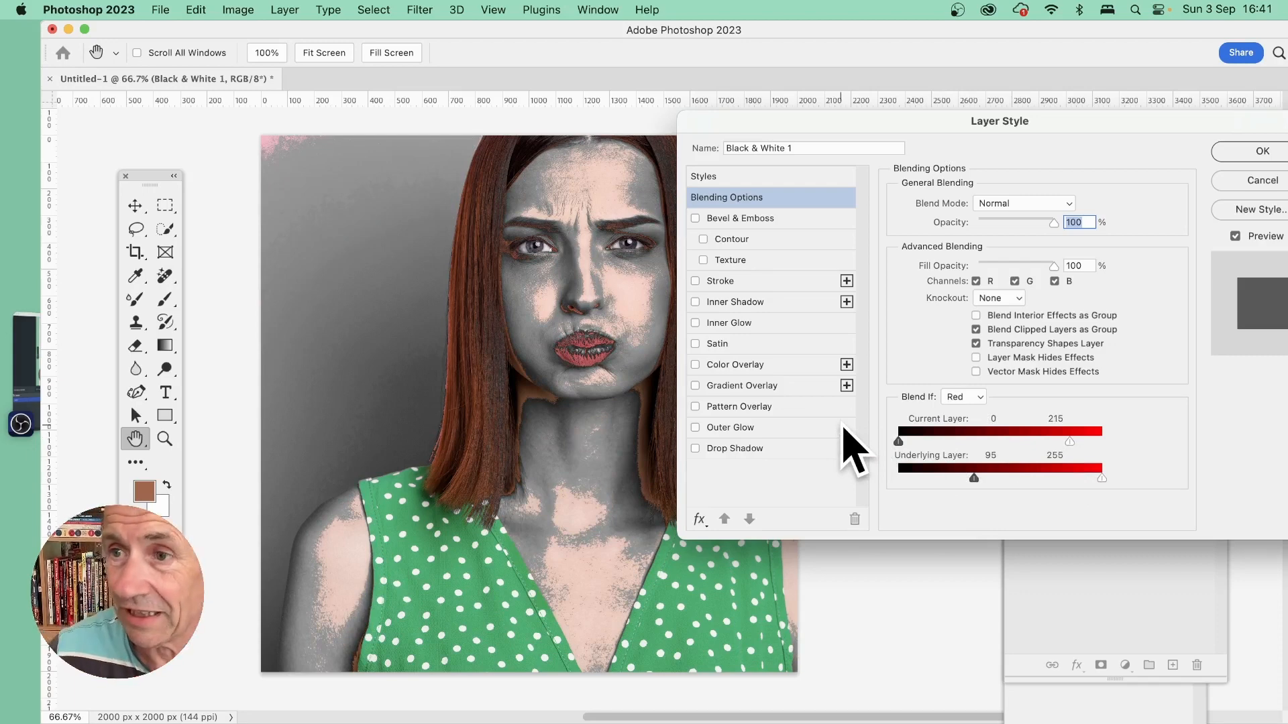
left_click(1261, 153)
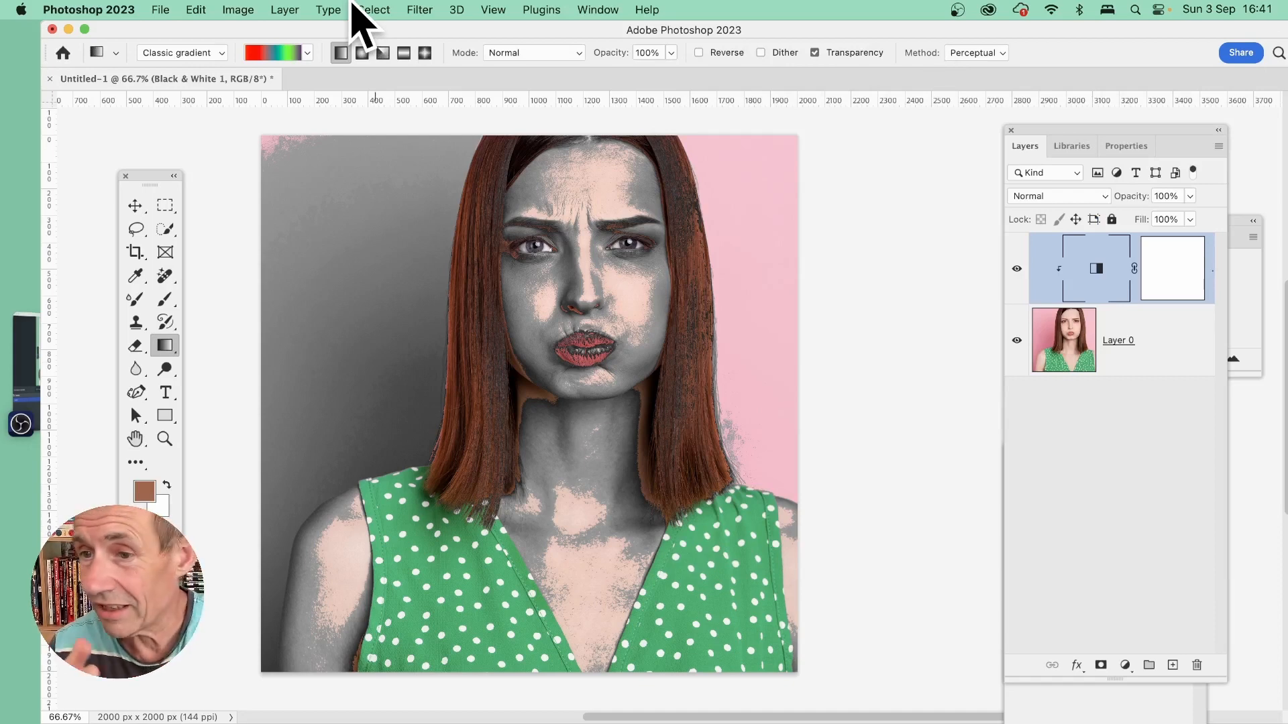
Try flattening the image, and undo back to the plain Layer 0 portrait without the Black & White adjustment layer
left_click(285, 10)
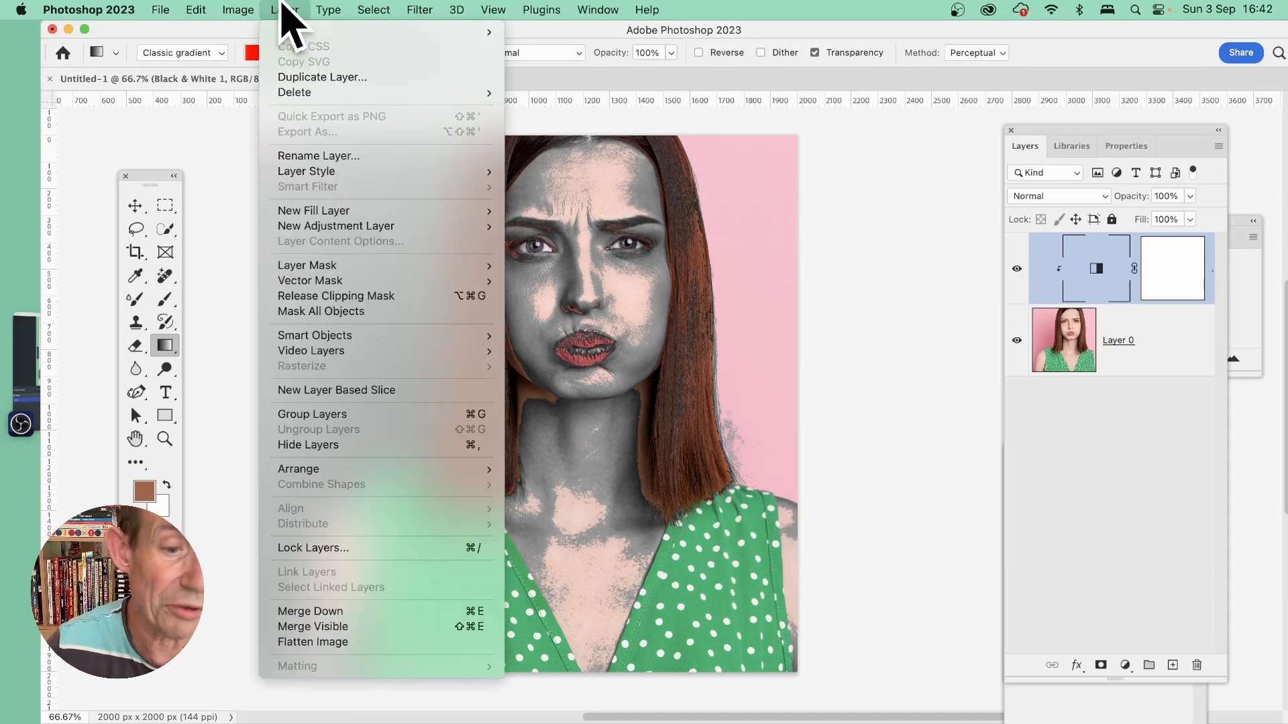
left_click(327, 642)
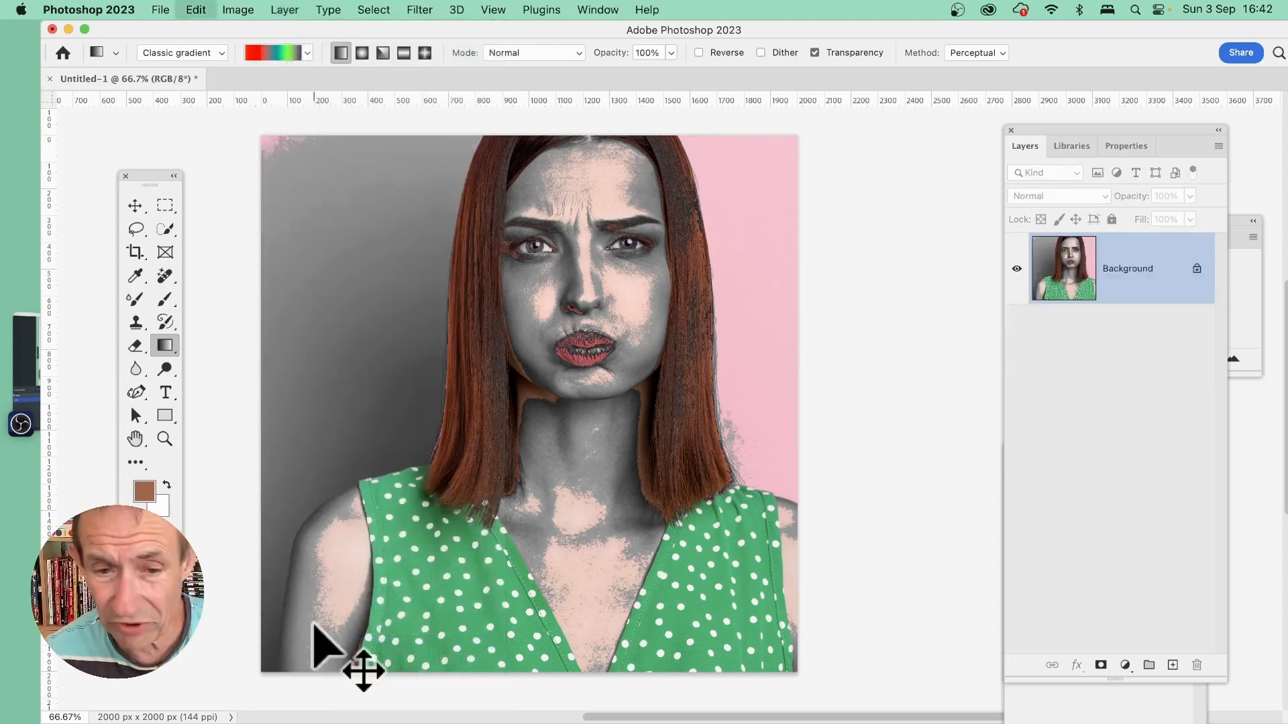
key("super+z")
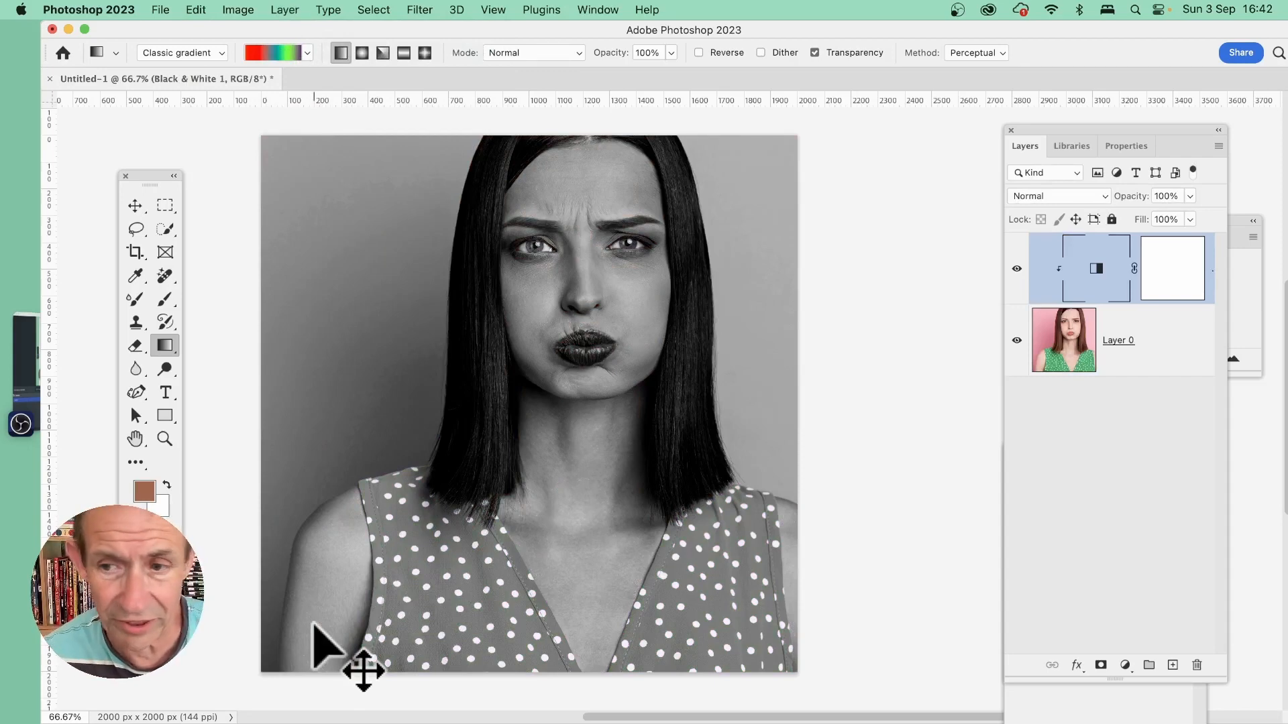
key("super+z")
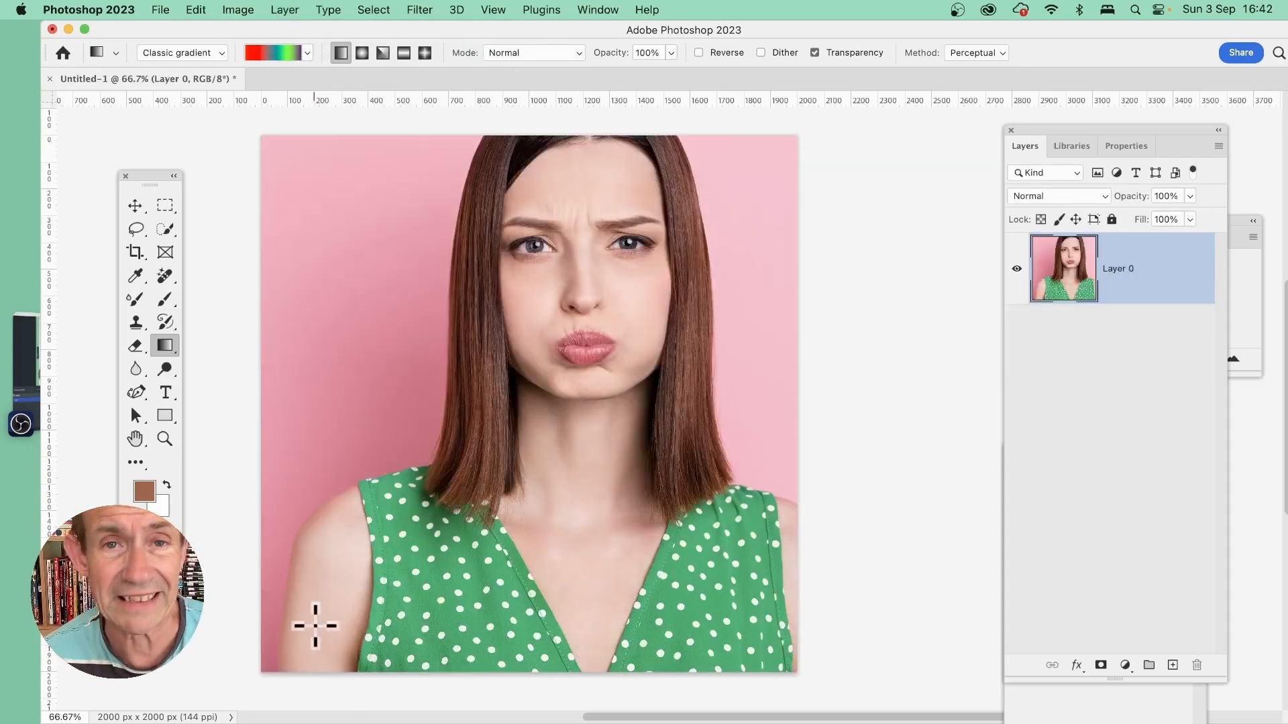
Add a gradient fill layer above Layer 0 using the preset that runs from teal and yellow through blue and green to purple
left_click(286, 9)
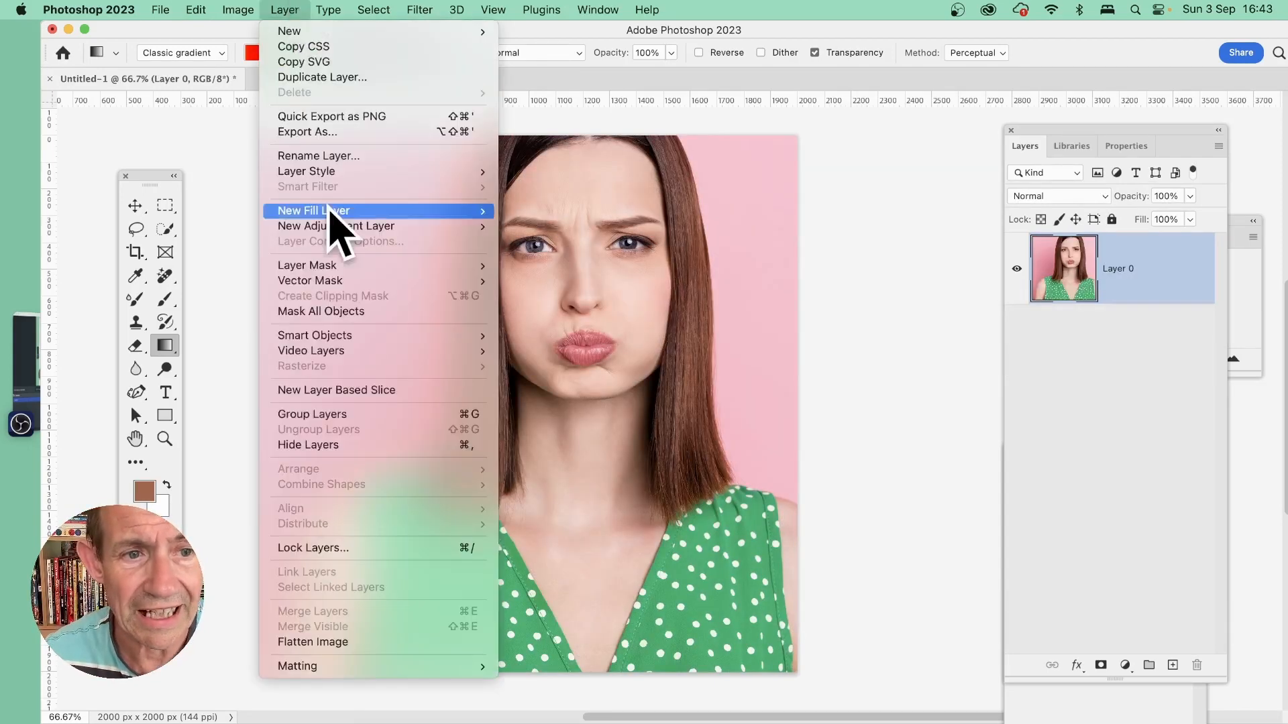
mouse_move(338, 212)
left_click(581, 226)
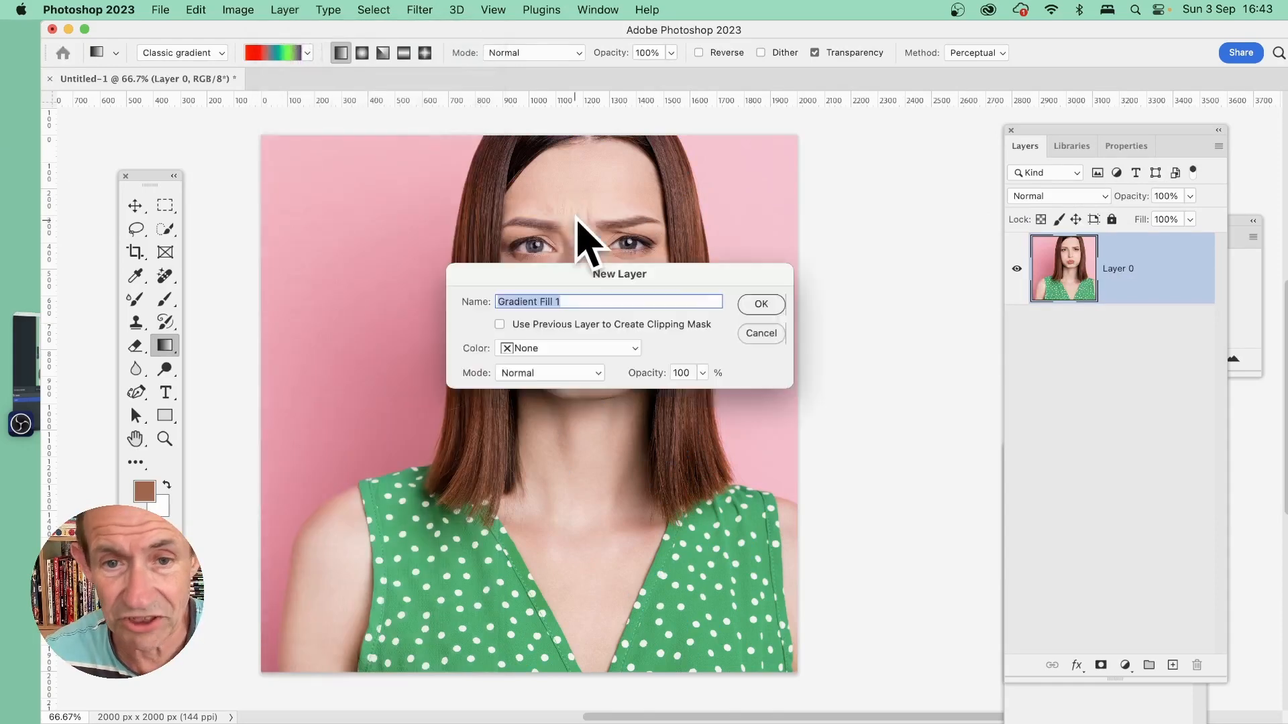
left_click(759, 305)
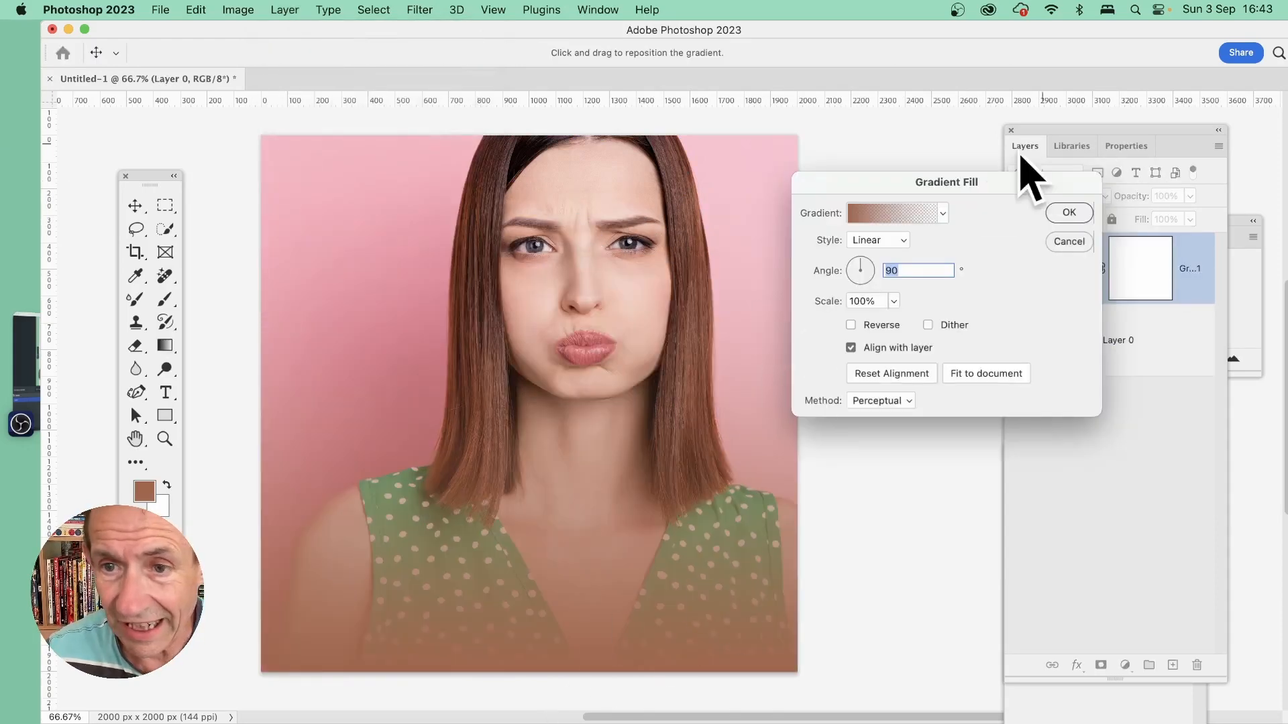
left_click(943, 213)
left_click(875, 614)
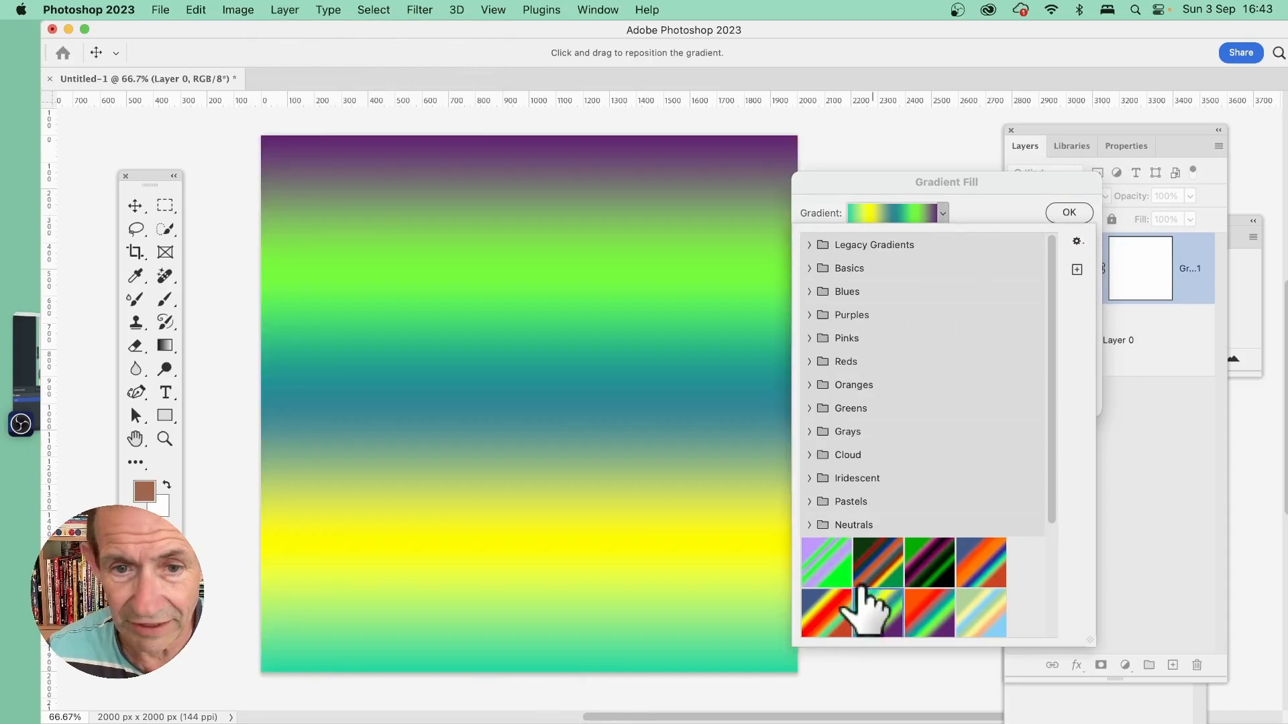
left_click(993, 191)
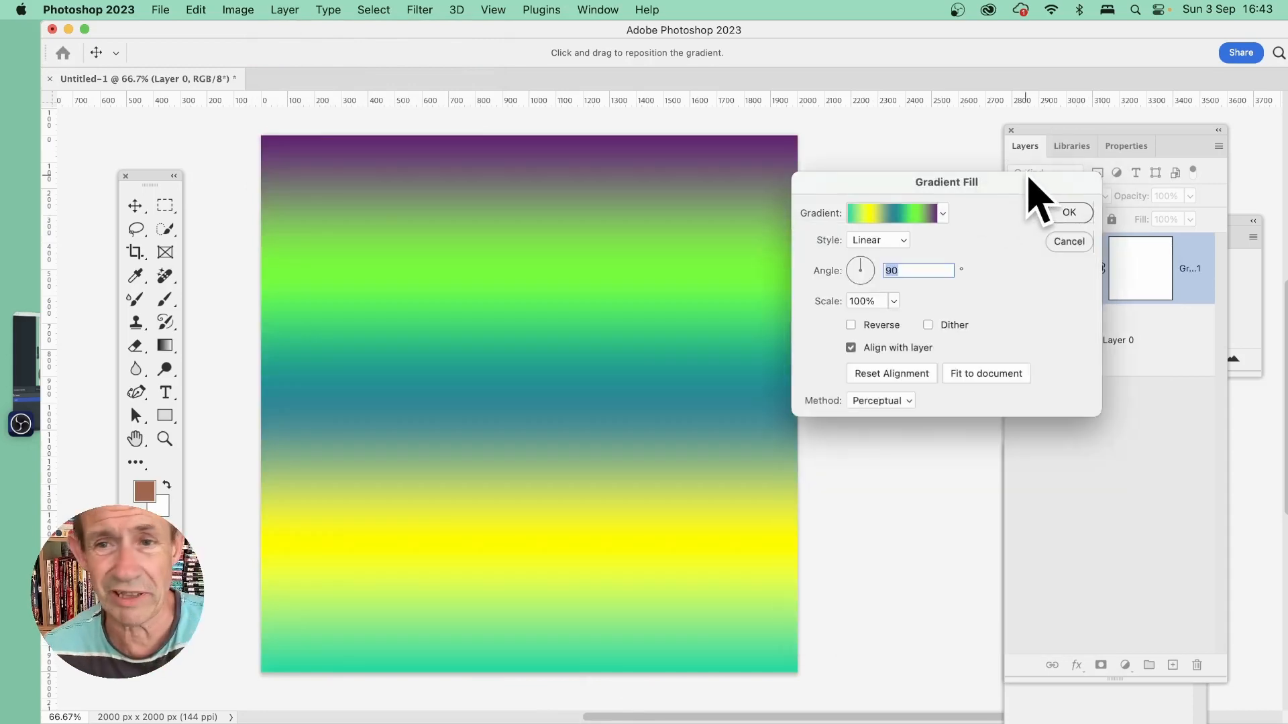
Set the gradient fill's style to Radial, shift its centre above and slightly left of the canvas centre, and confirm the fill
left_click(877, 241)
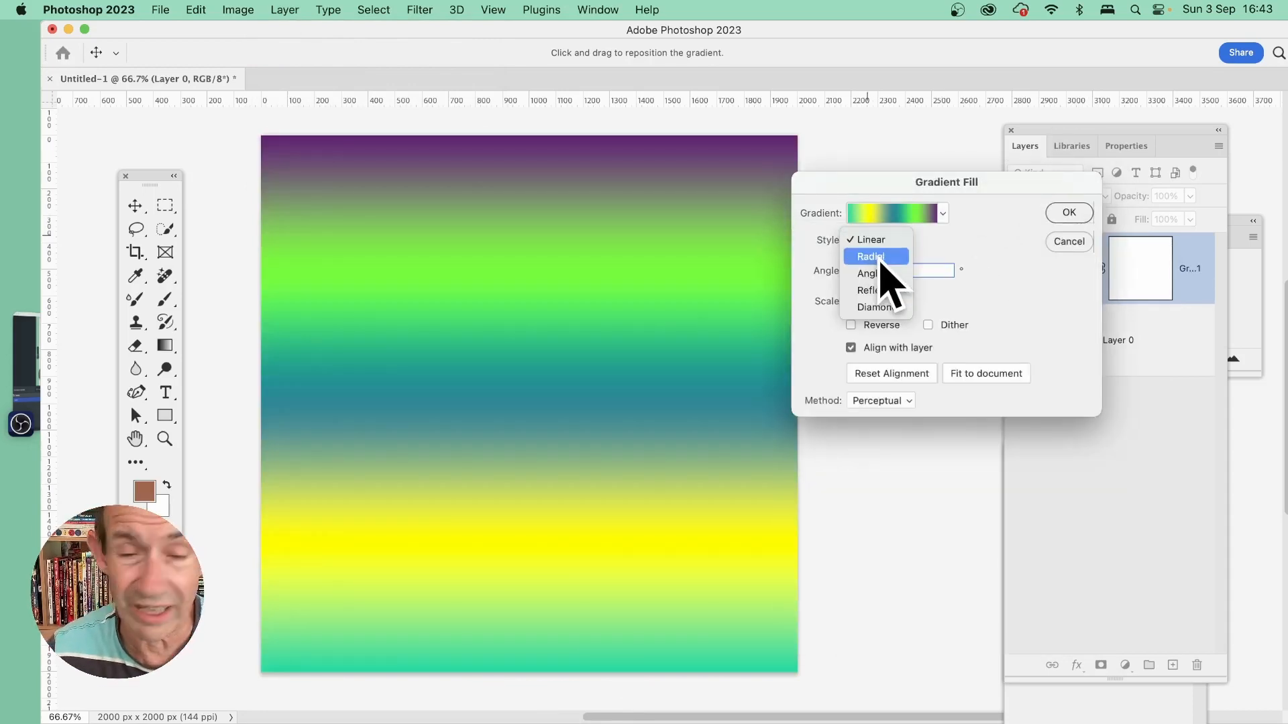
left_click(881, 262)
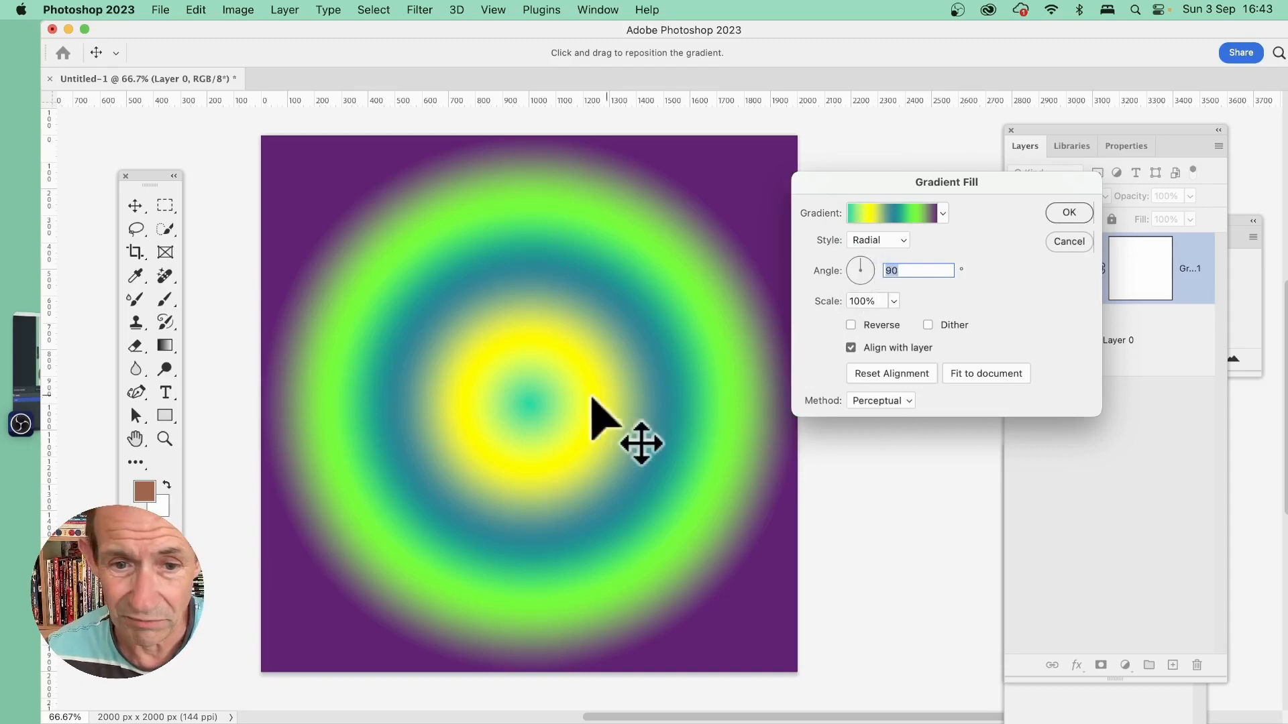
left_click_drag(592, 400, 561, 199)
left_click(1069, 213)
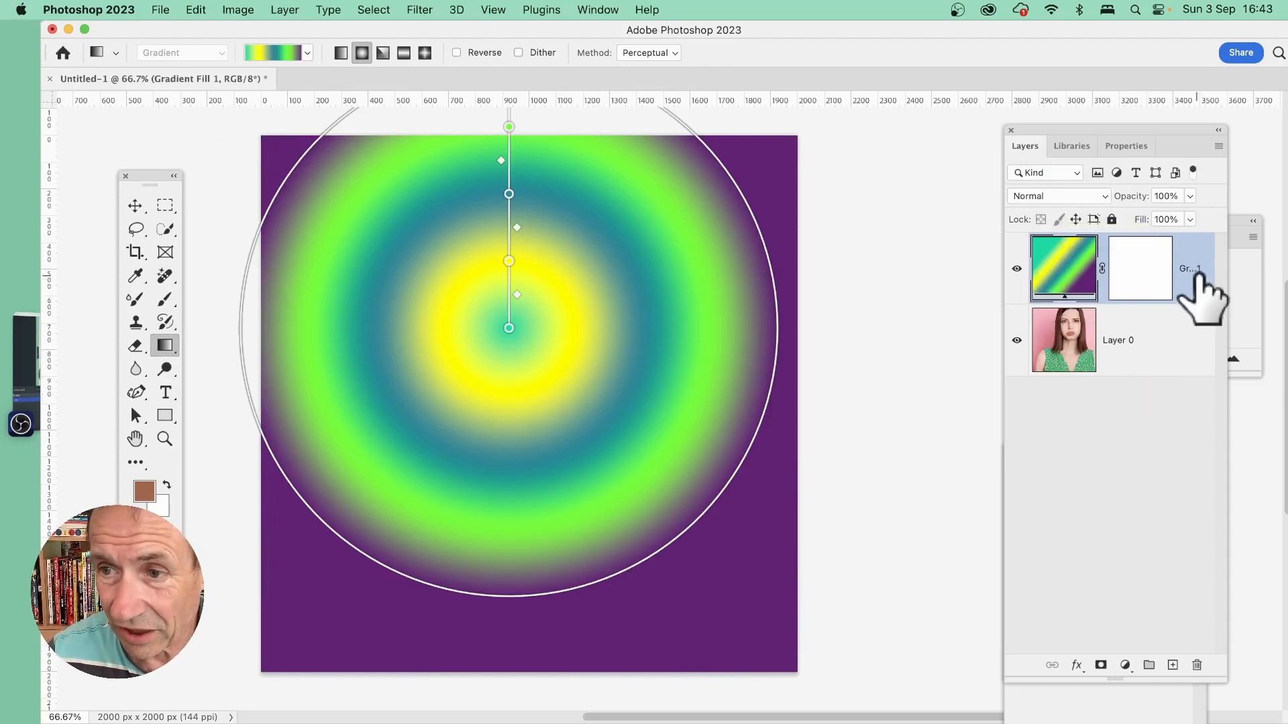
In Gradient Fill 1's blending options, split the Gray Current Layer black point to 93 / 136 and set the Underlying Layer black point to 110
left_click(284, 10)
mouse_move(319, 172)
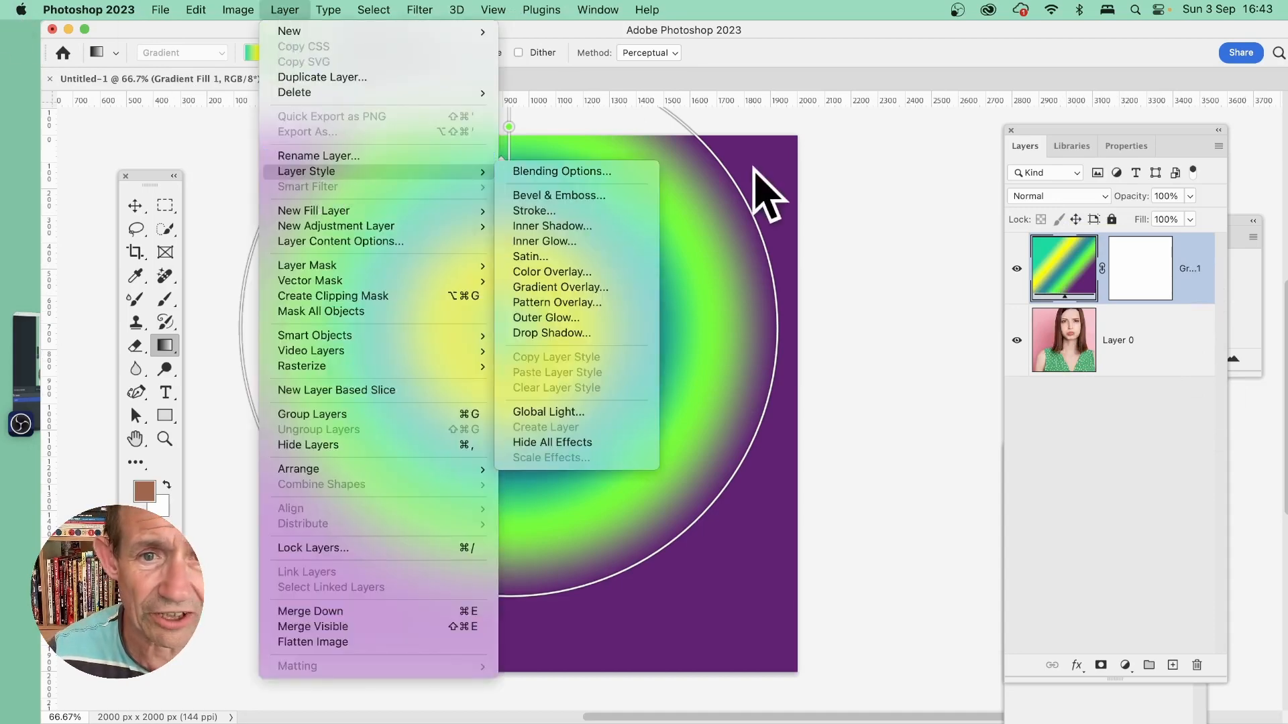
left_click(596, 171)
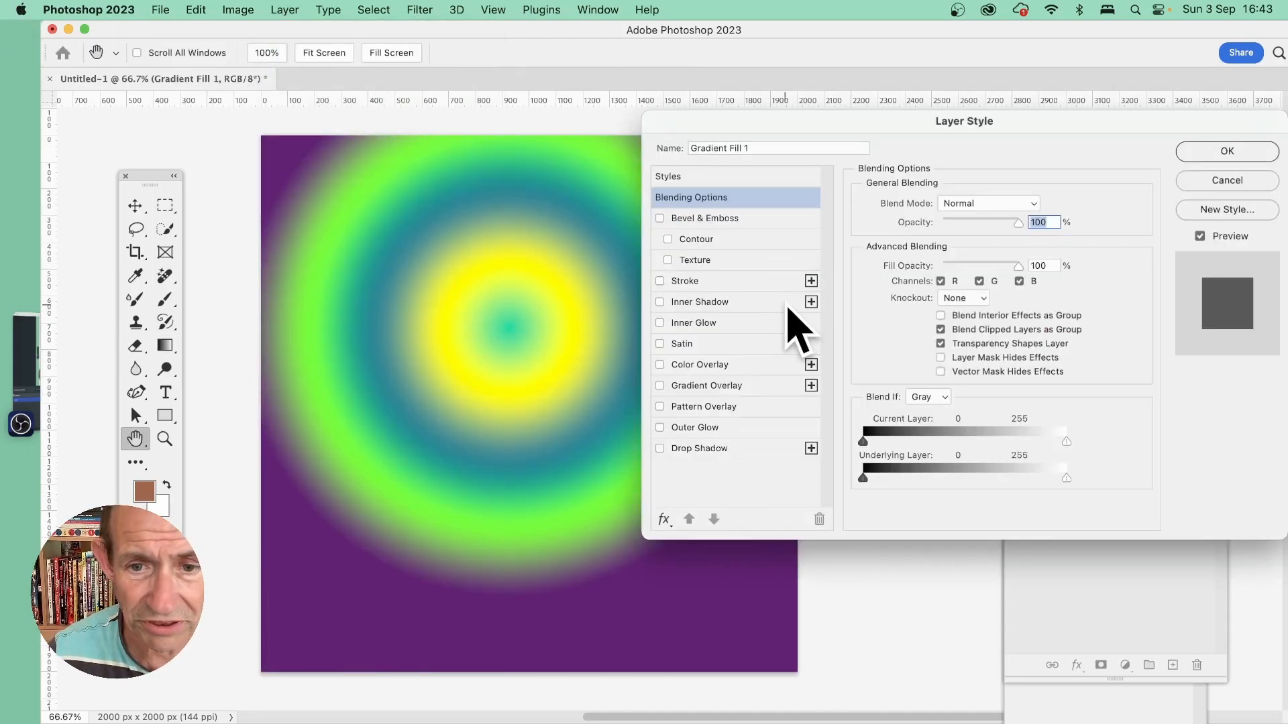
left_click_drag(863, 441, 971, 443)
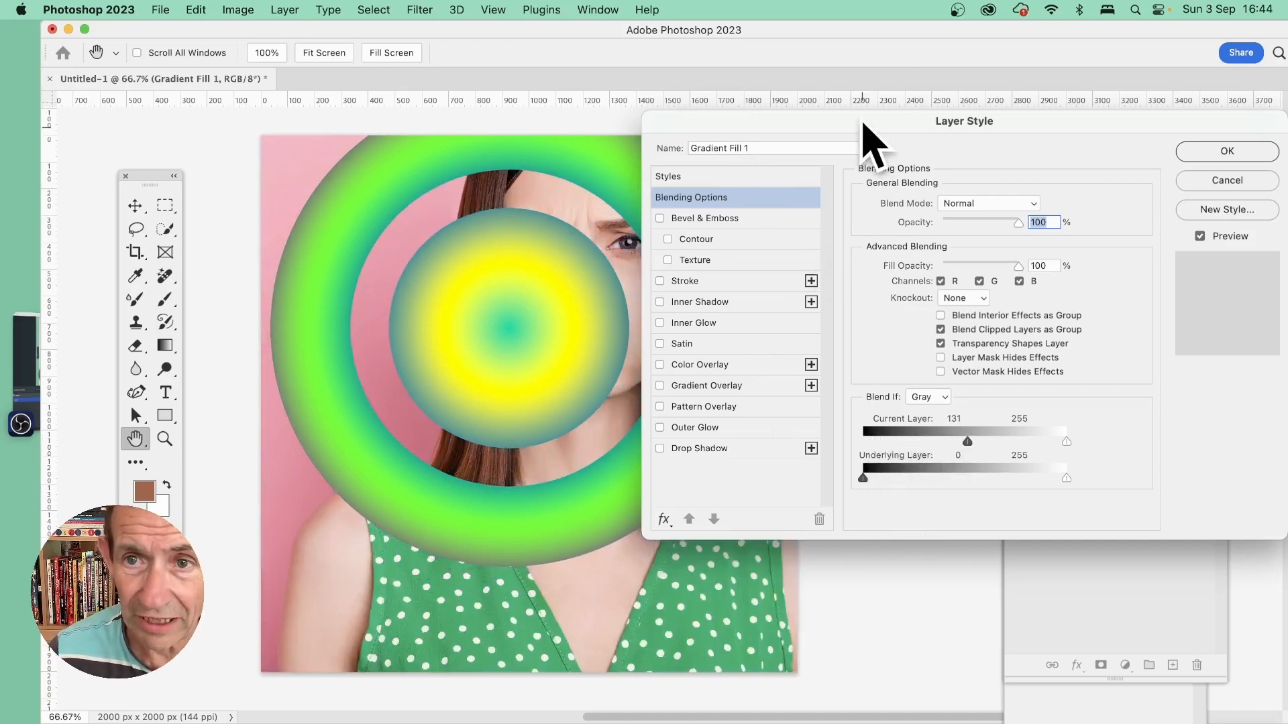
left_click_drag(861, 124, 1032, 170)
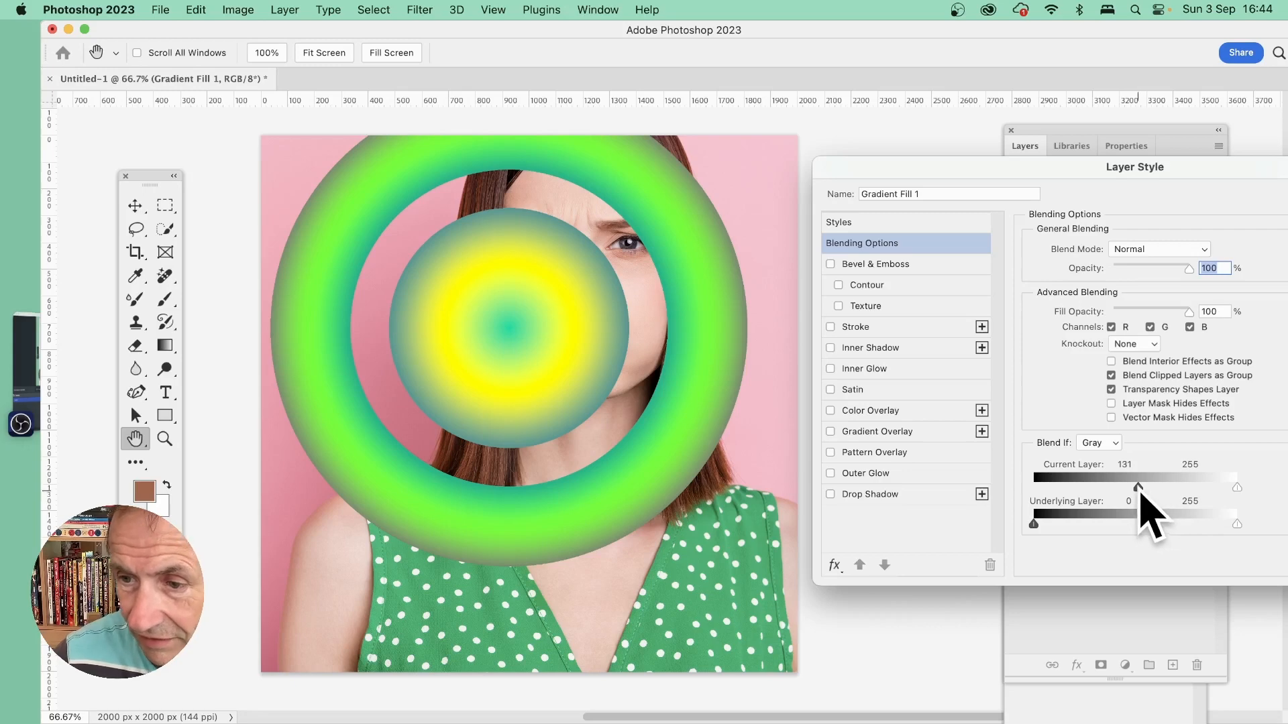
mouse_move(1139, 488)
left_mouse_down()
mouse_move(1125, 501)
mouse_move(1002, 496)
mouse_move(1170, 489)
mouse_move(1143, 490)
left_mouse_up()
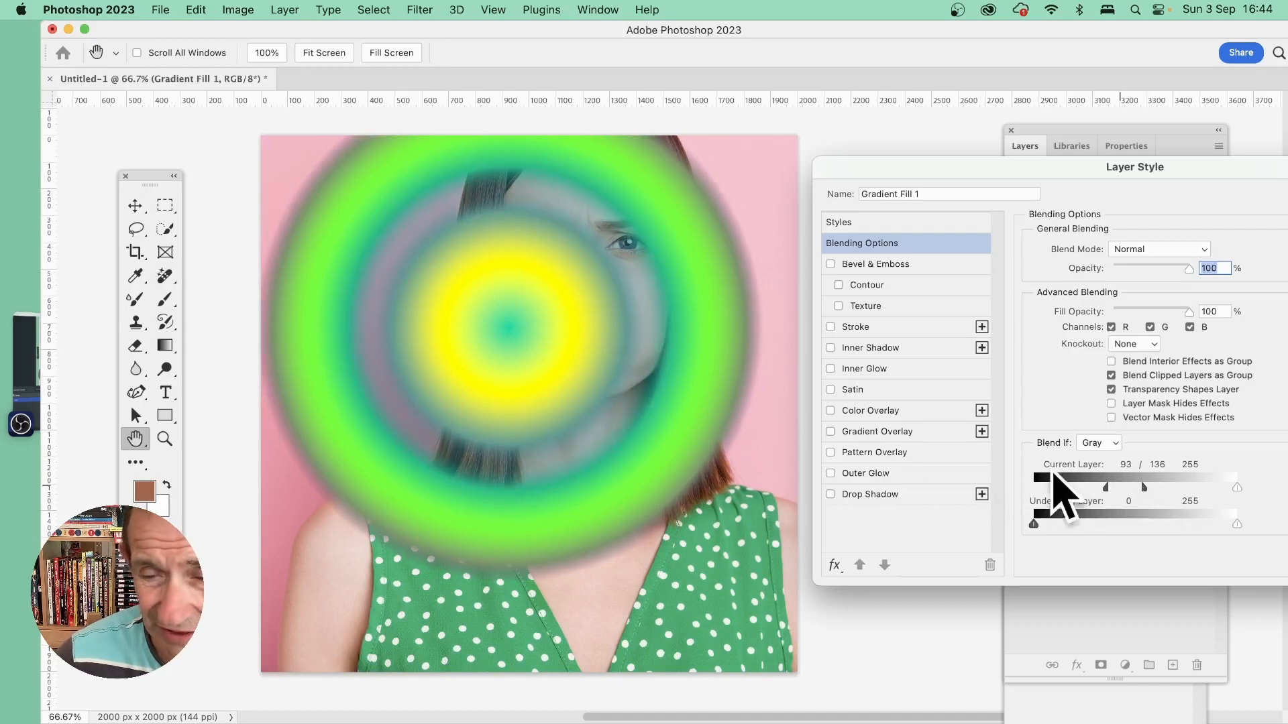
left_click_drag(1033, 524, 1121, 525)
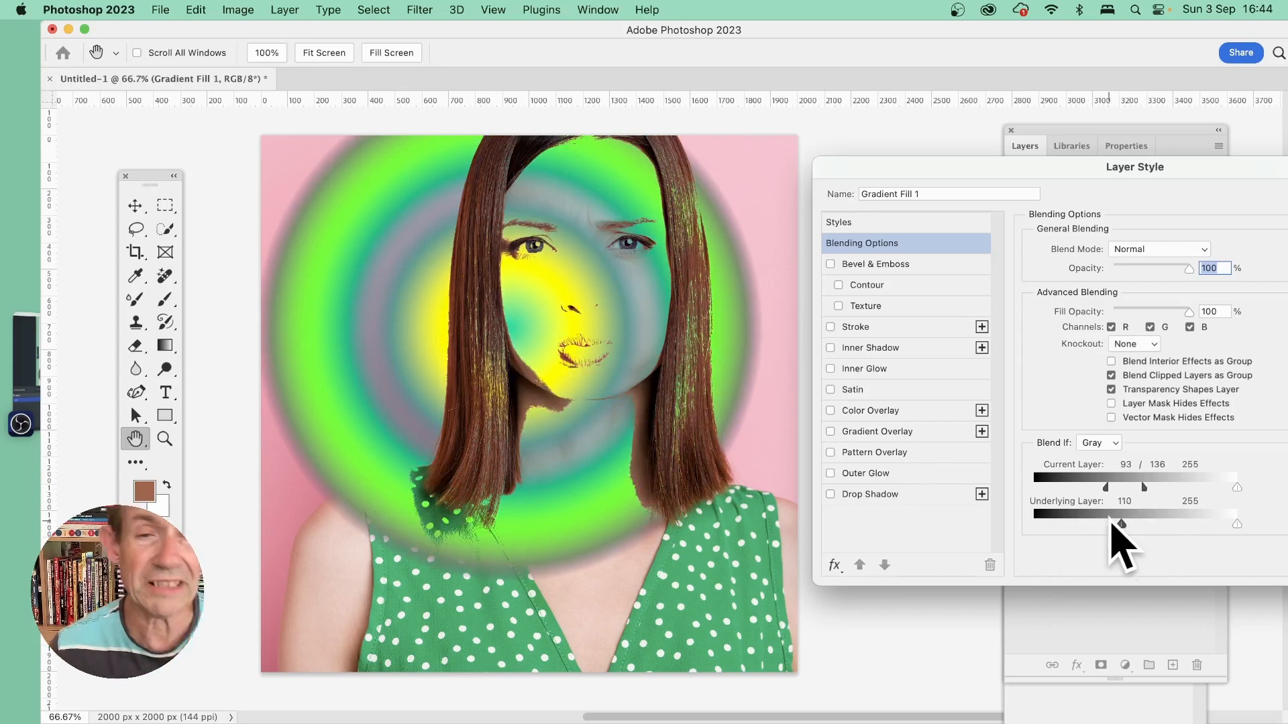
Split the Red Current Layer black point of Gradient Fill 1 to 83 / 146 and apply the blending options
left_click(1098, 444)
left_click(1097, 460)
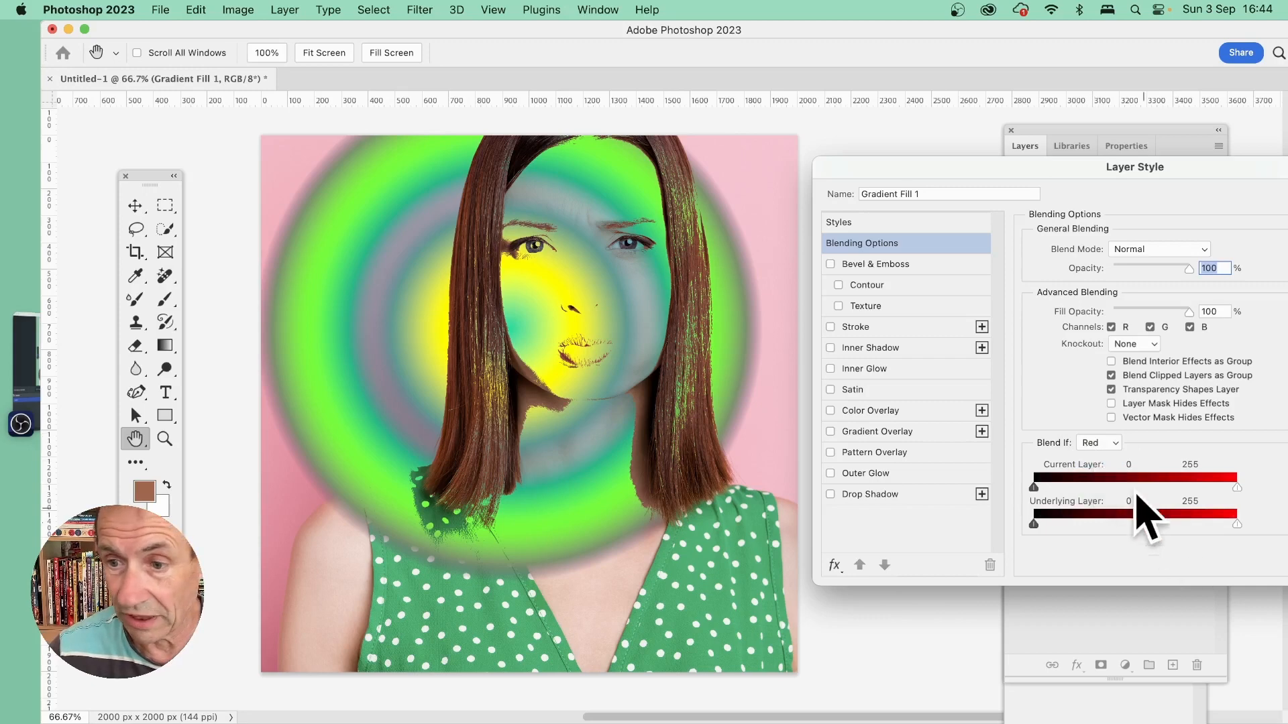
left_click_drag(1033, 488, 1152, 494)
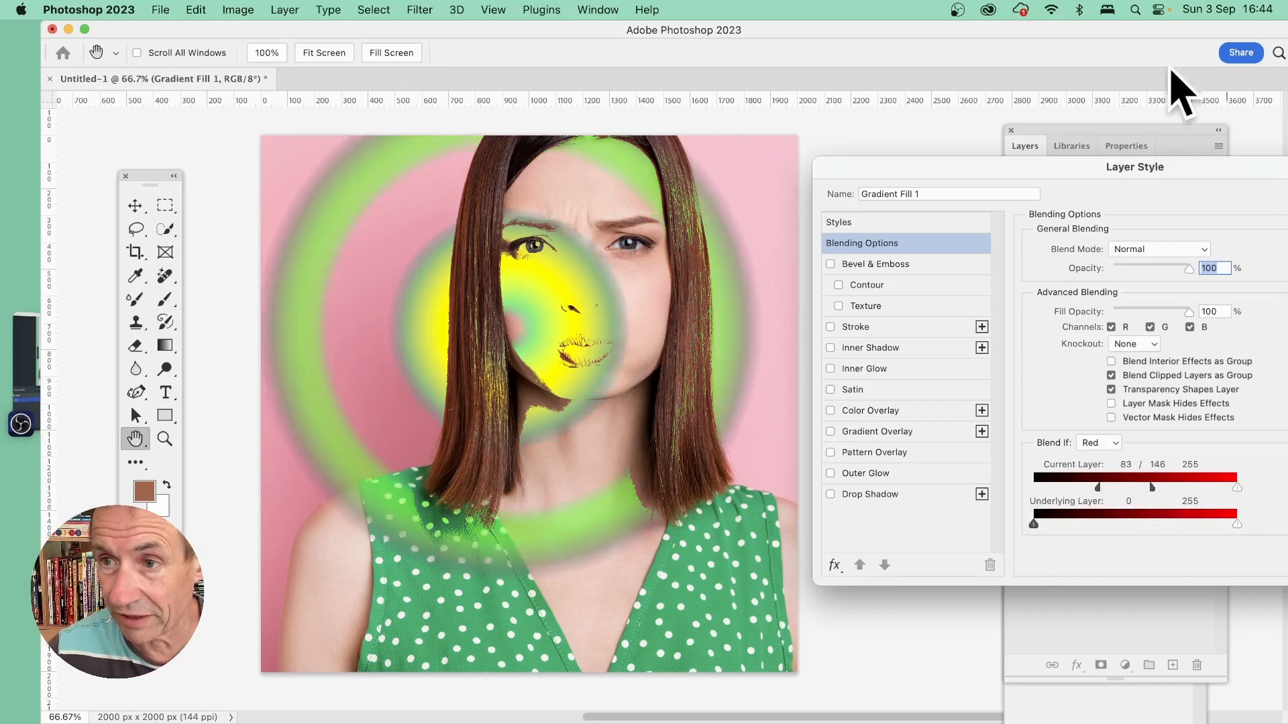
left_click(1237, 197)
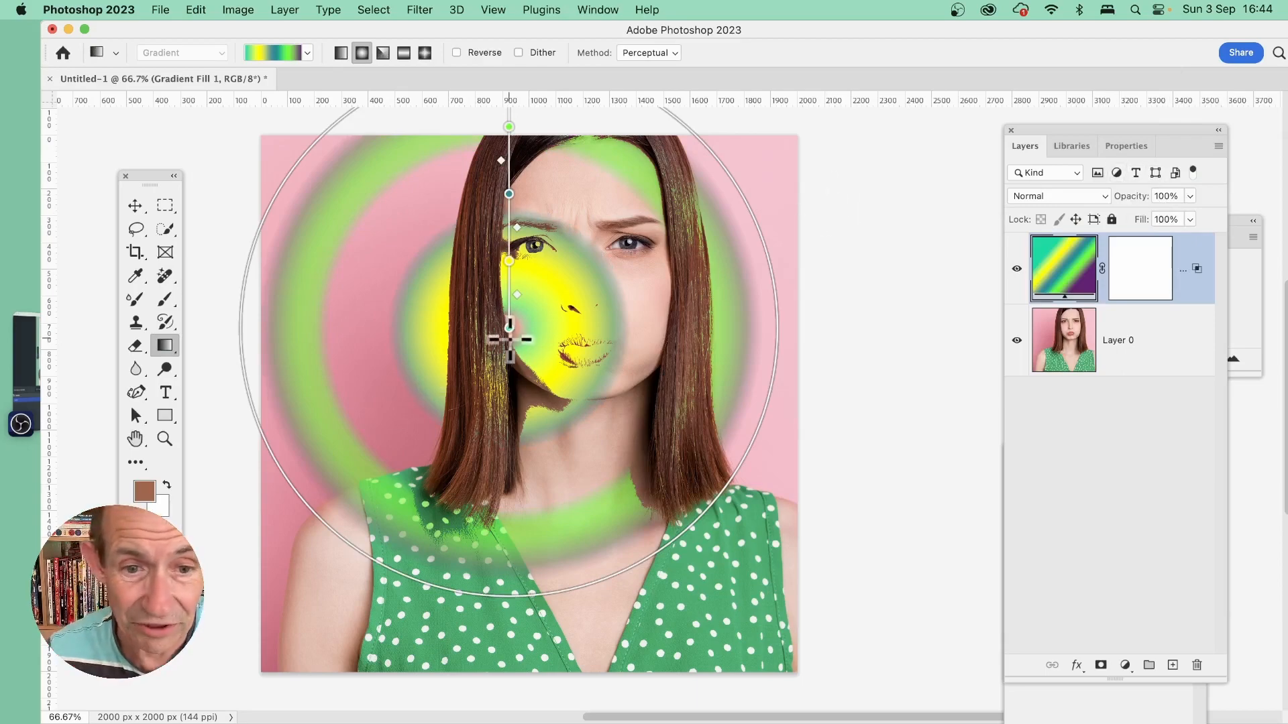
Move the radial gradient's centre to the pink background beside the woman's hair, and on to her neck
left_click_drag(509, 328, 406, 337)
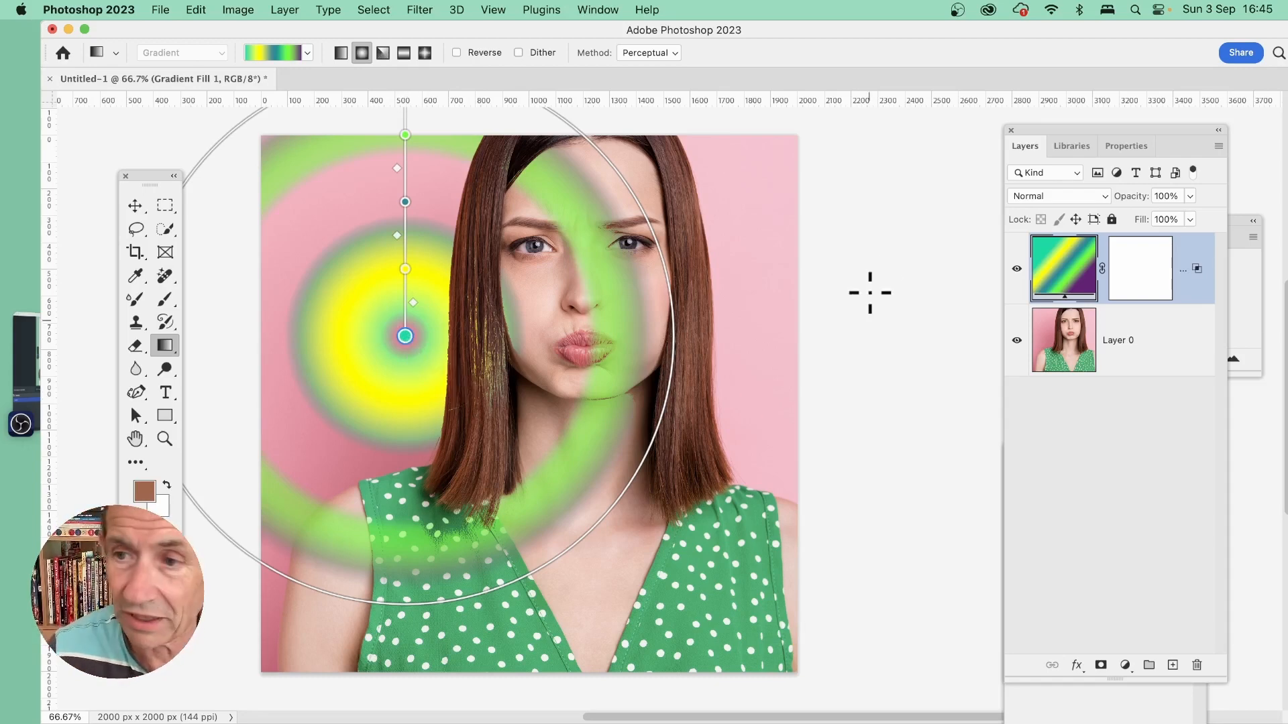
left_click_drag(406, 338, 581, 463)
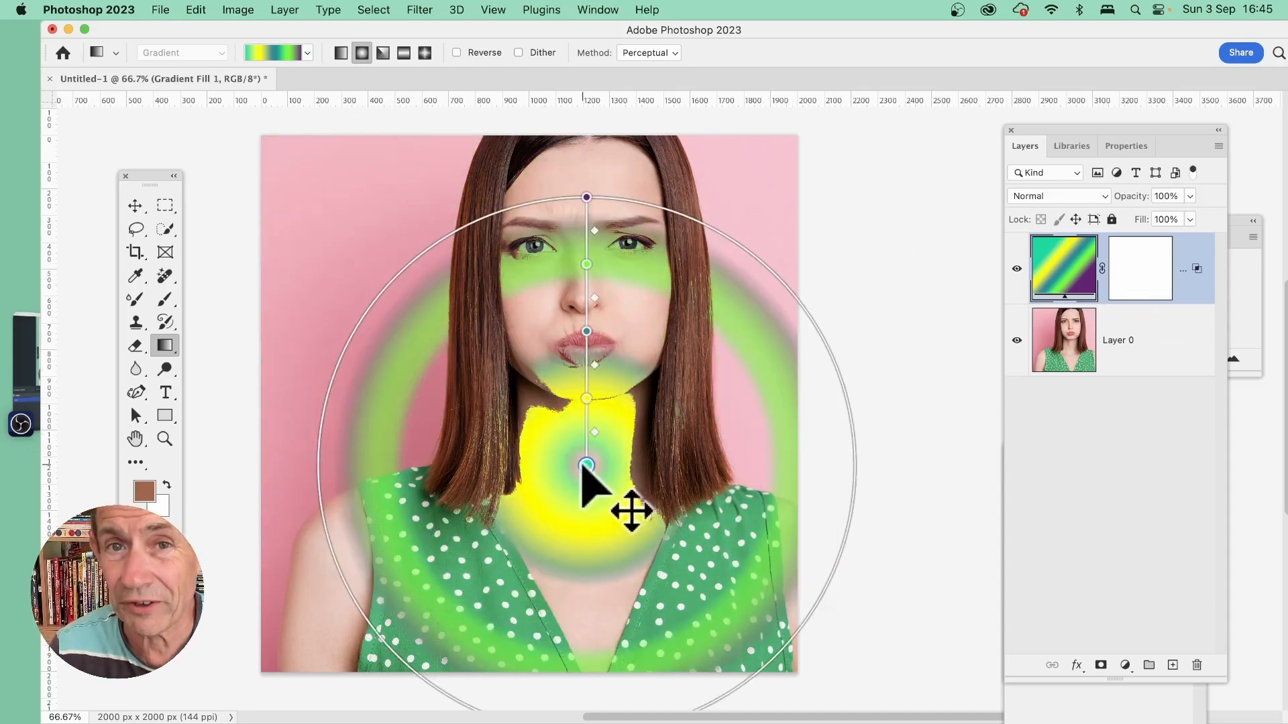